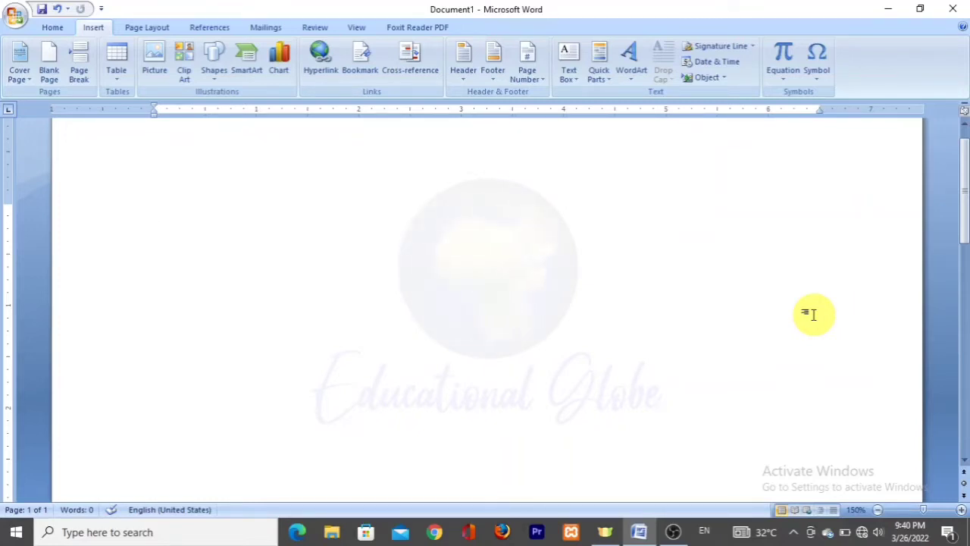
Step: Look through the Home tab's Select options, then settle on the Insert tab
click(53, 28)
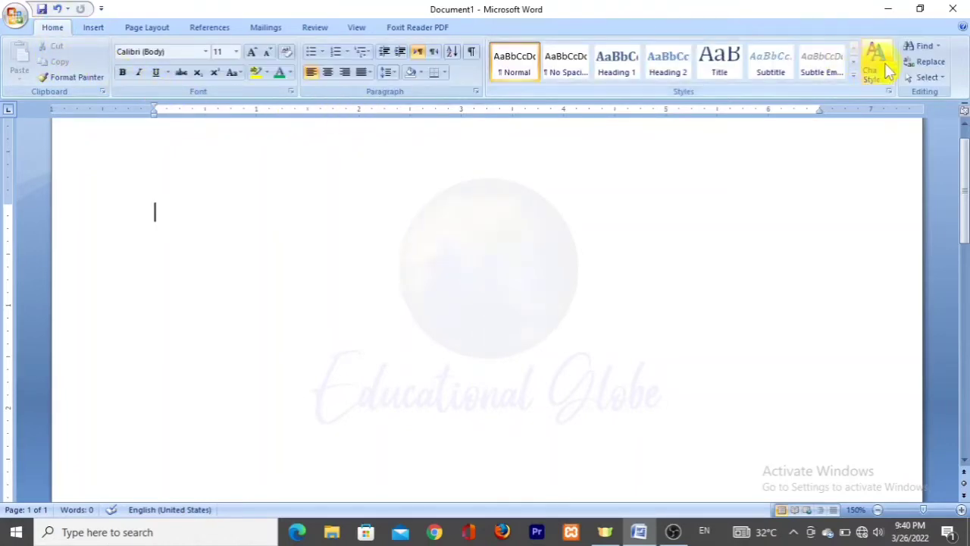
click(926, 78)
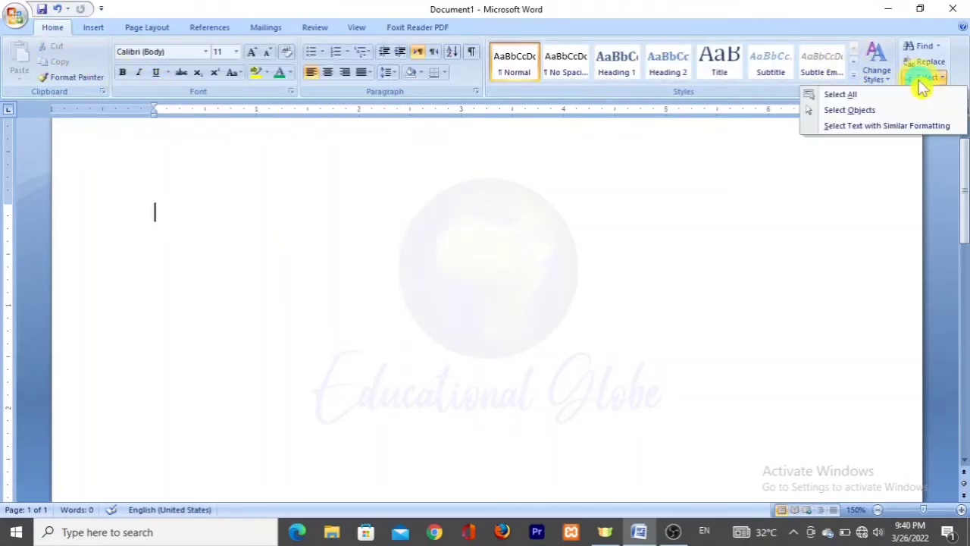
click(877, 152)
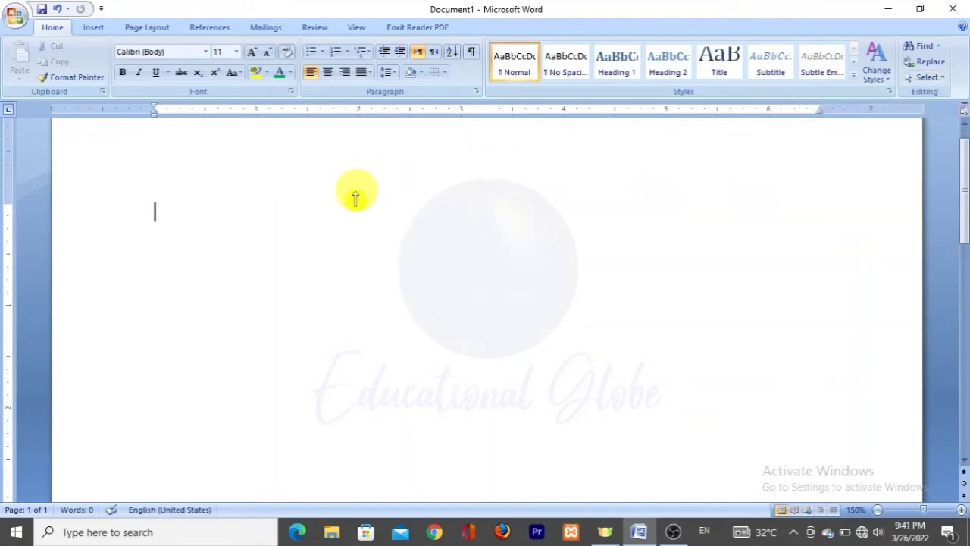
click(94, 28)
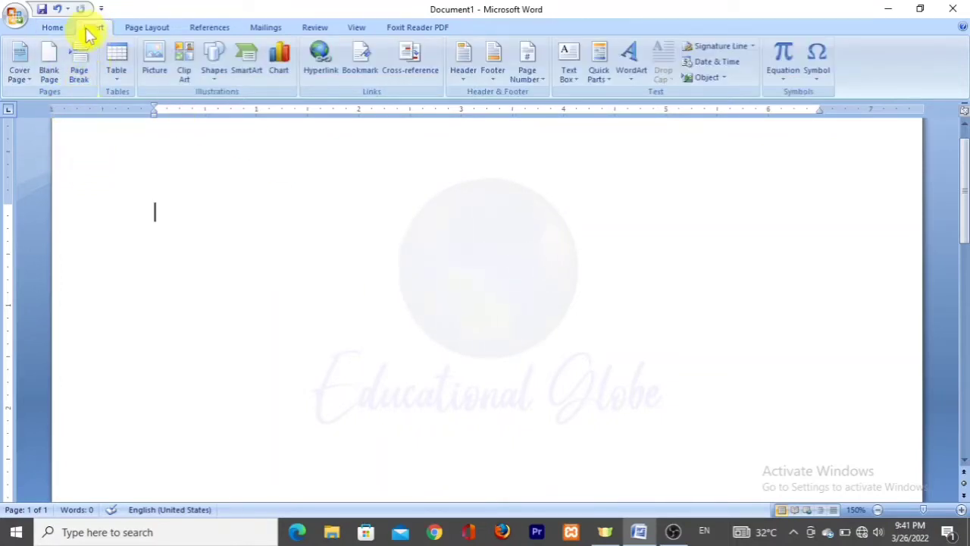
click(53, 29)
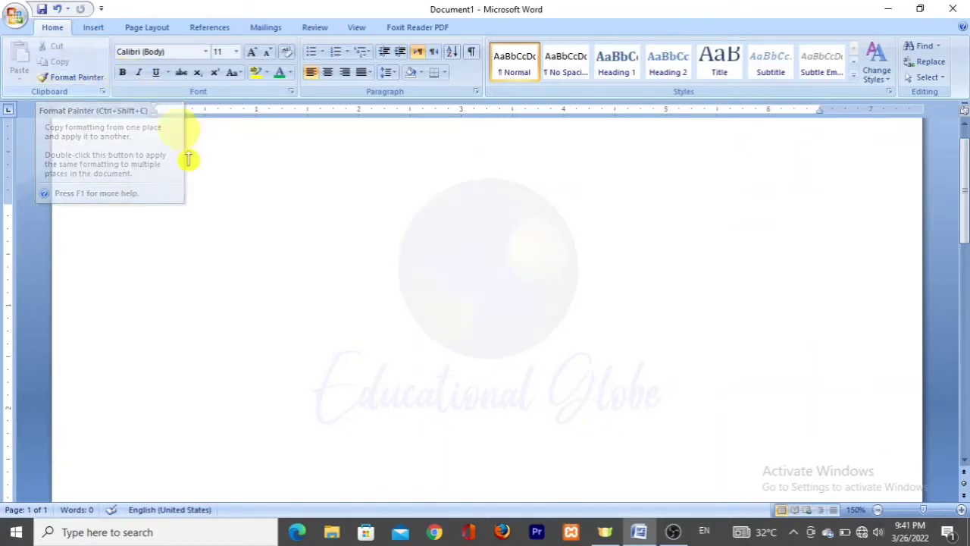
click(93, 27)
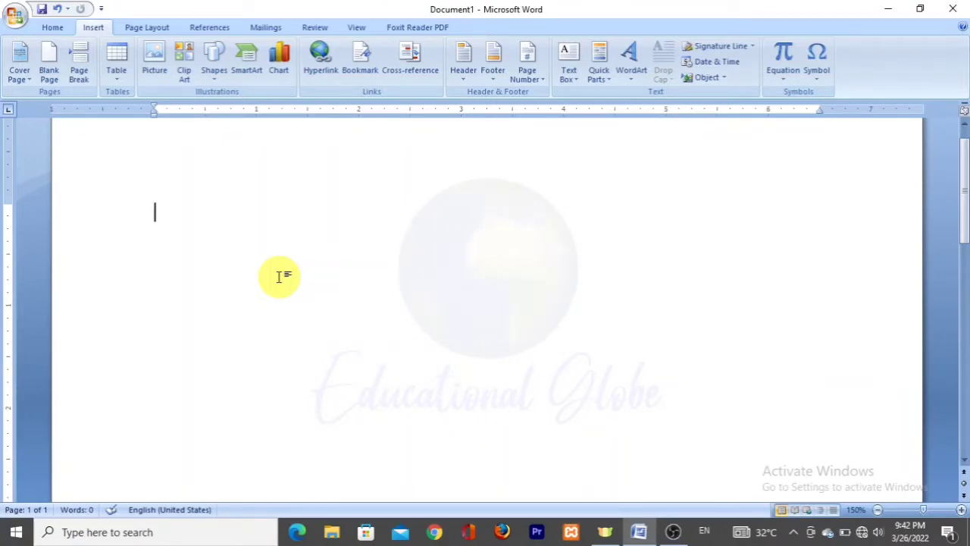
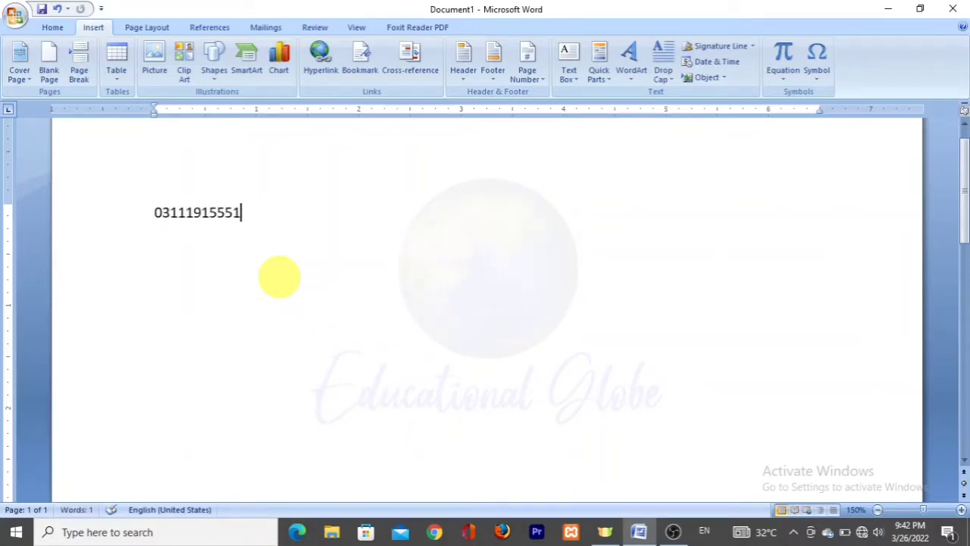
key(ctrl+a)
key(ctrl+e)
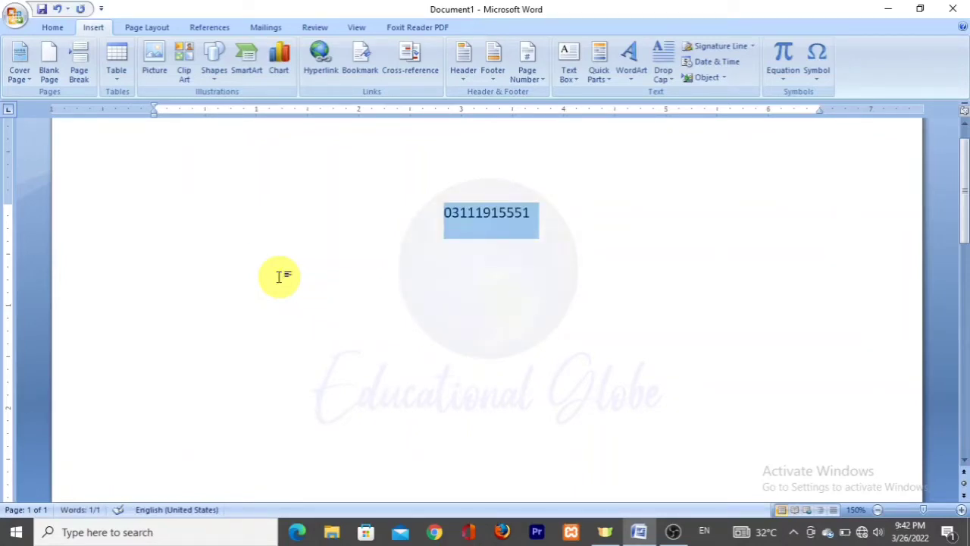
key(ctrl+shift+period)
key(ctrl+shift+period)
key(ctrl+shift+period)
key(ctrl+shift+period)
key(ctrl+shift+period)
key(ctrl+shift+period)
key(ctrl+shift+period)
key(ctrl+shift+period)
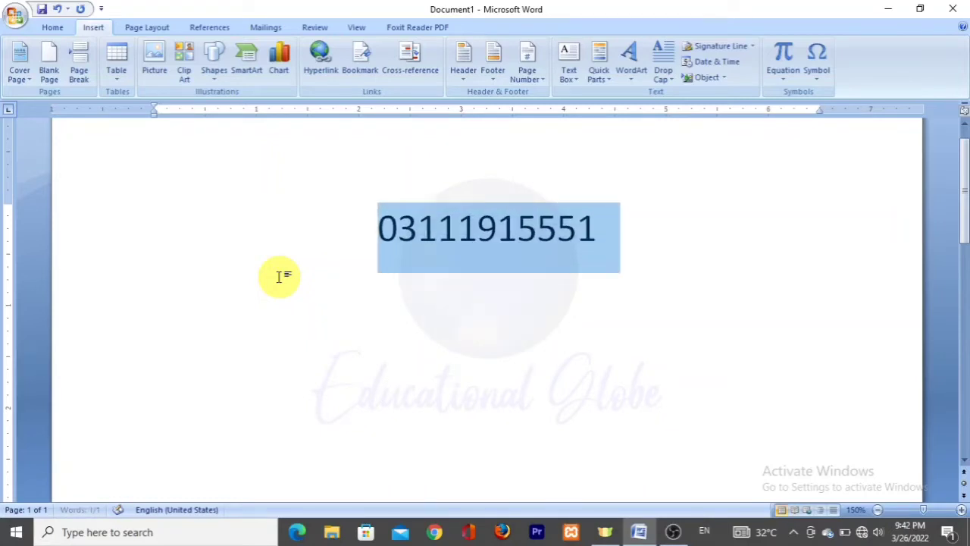
key(ctrl+b)
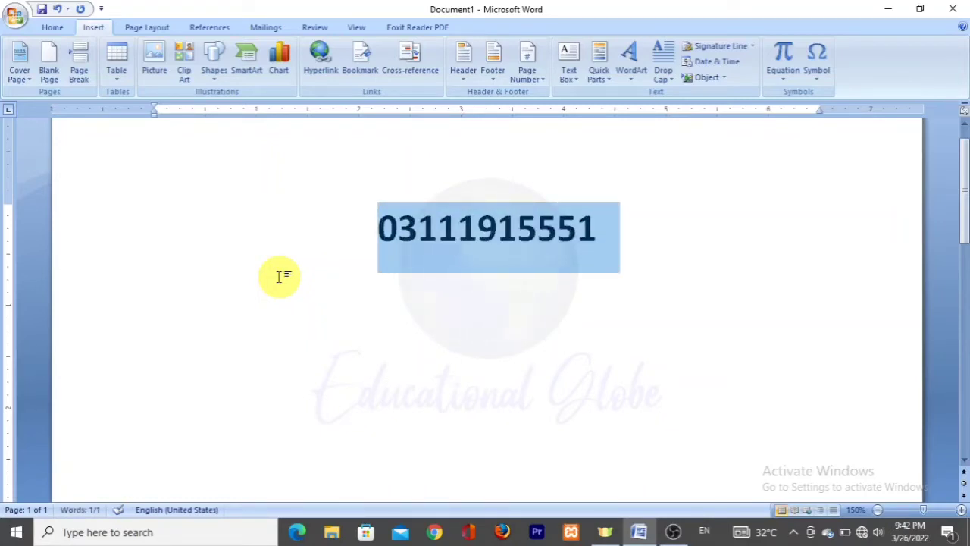
key(End)
key(Return)
text(What)
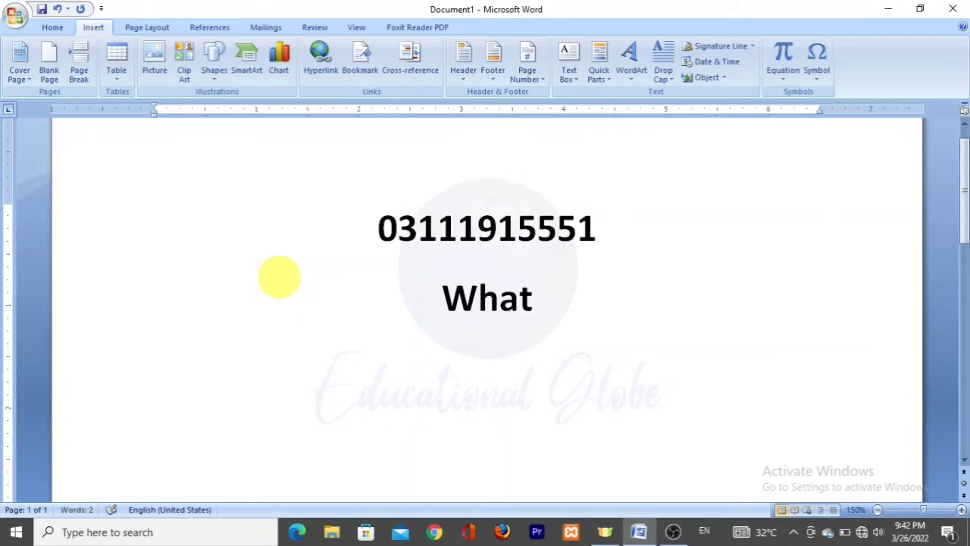
text(sApp)
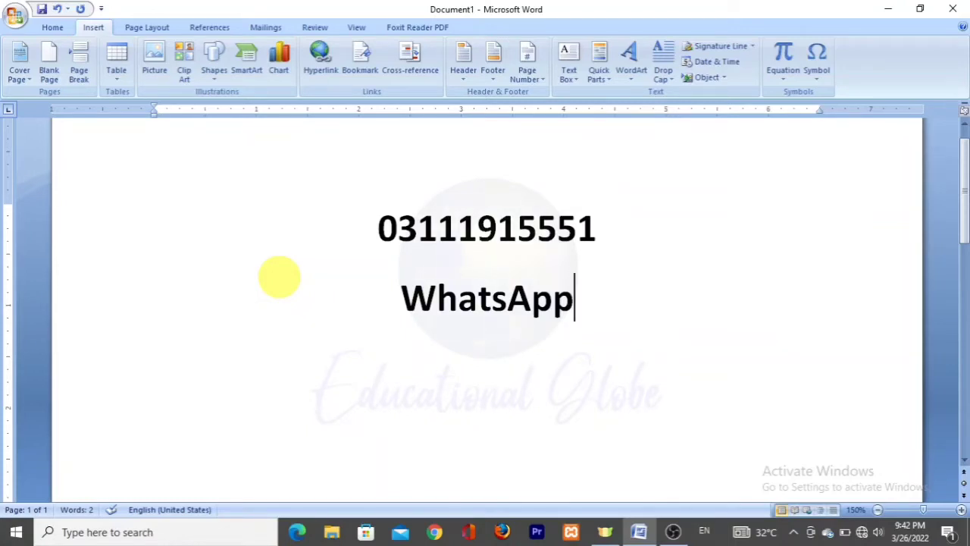
key(ctrl+a)
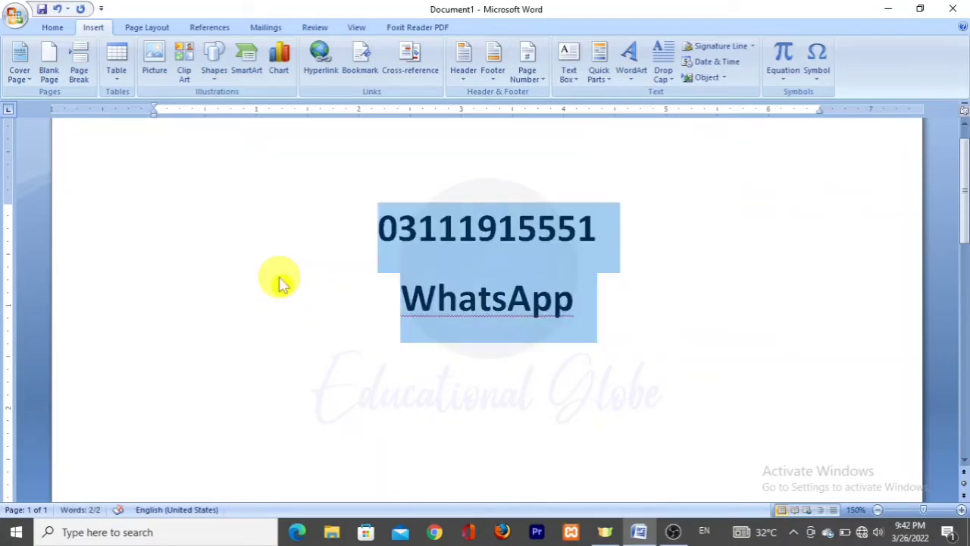
click(508, 297)
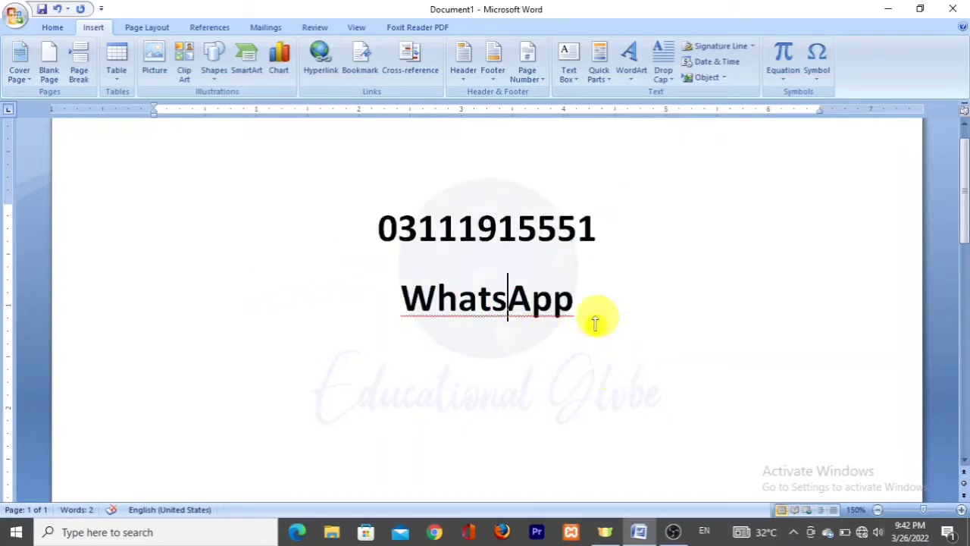
click(585, 296)
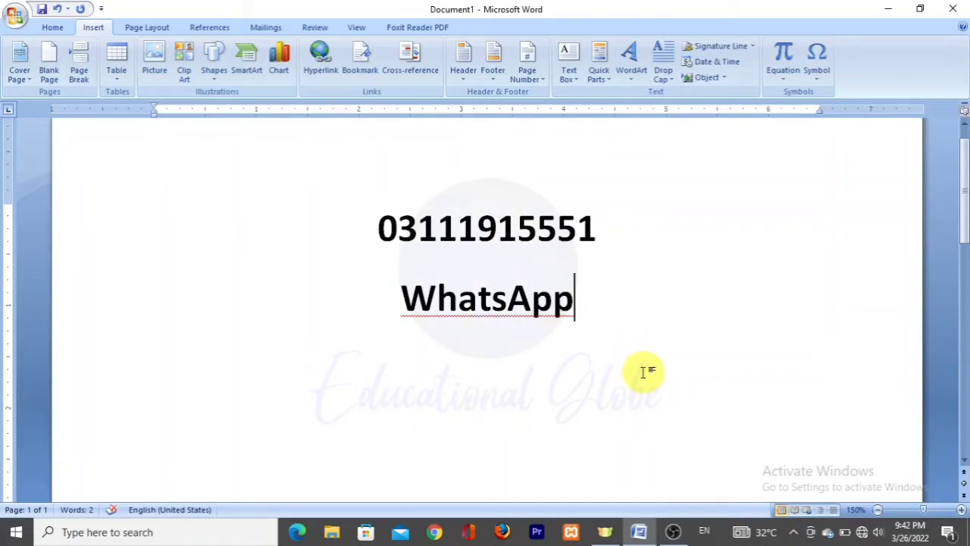
key(ctrl+a)
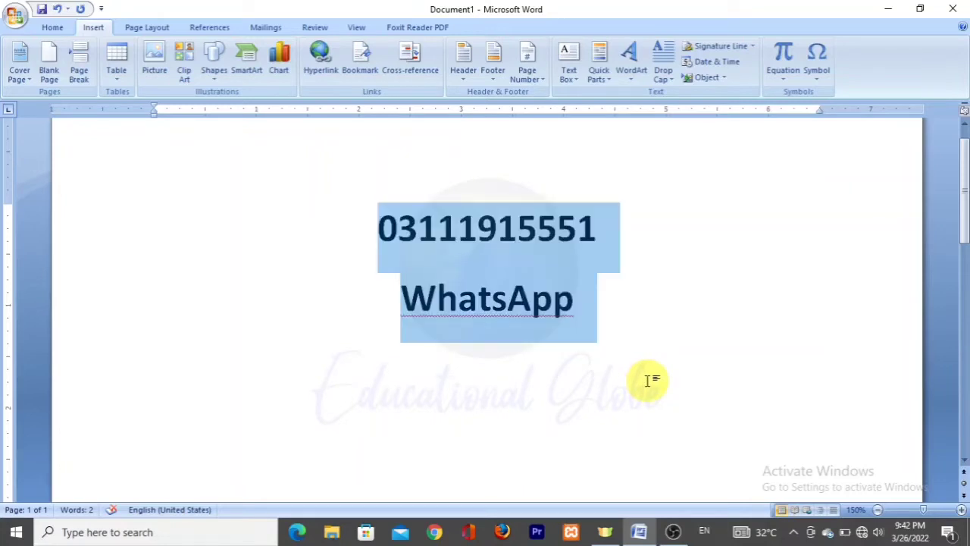
key(Delete)
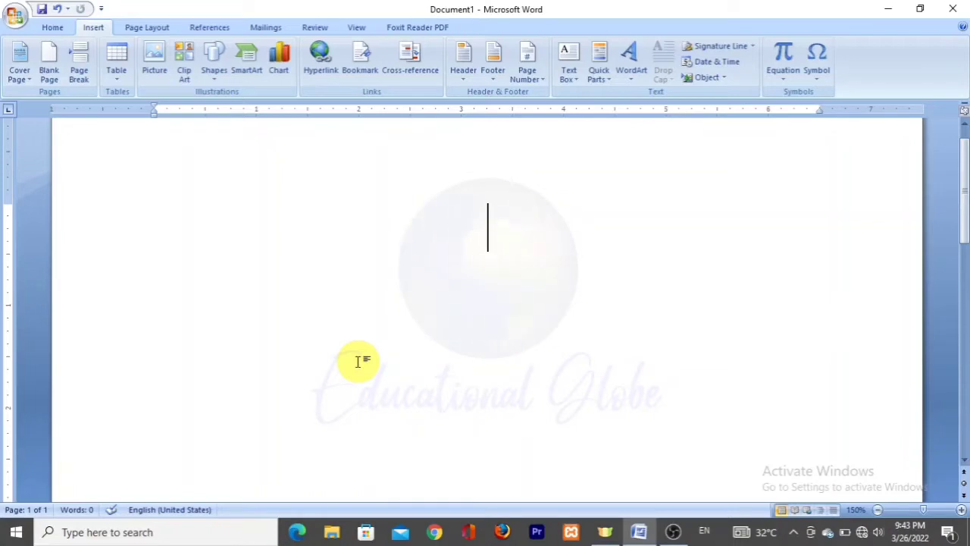
Step: Insert the Tiles design from the Cover Page gallery
click(23, 83)
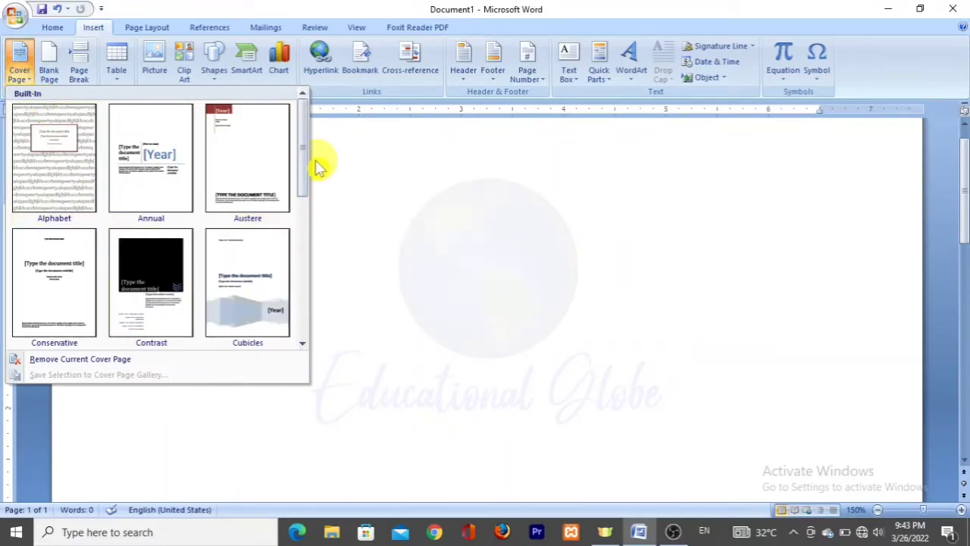
mouse_move(303, 162)
mouse_down()
mouse_move(306, 179)
mouse_move(310, 149)
mouse_up()
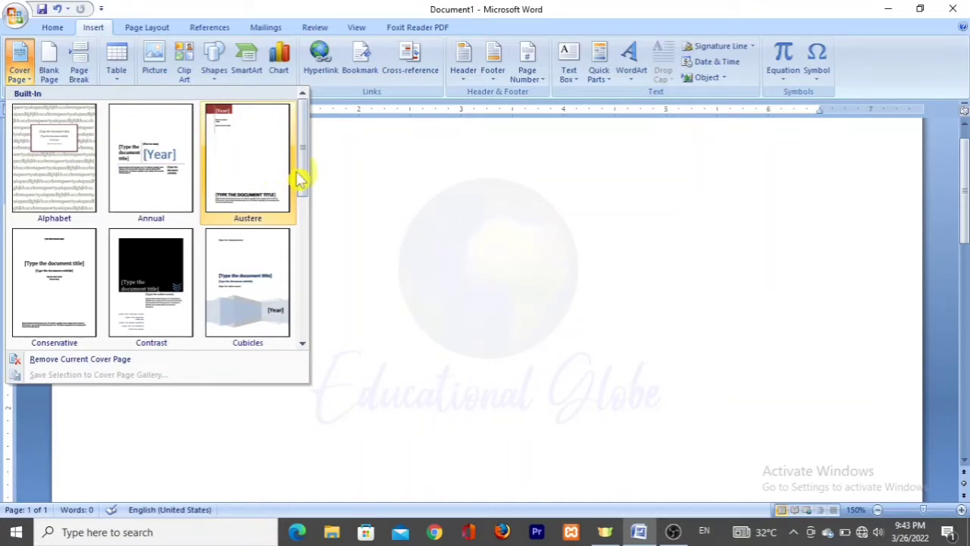
drag(302, 178, 304, 336)
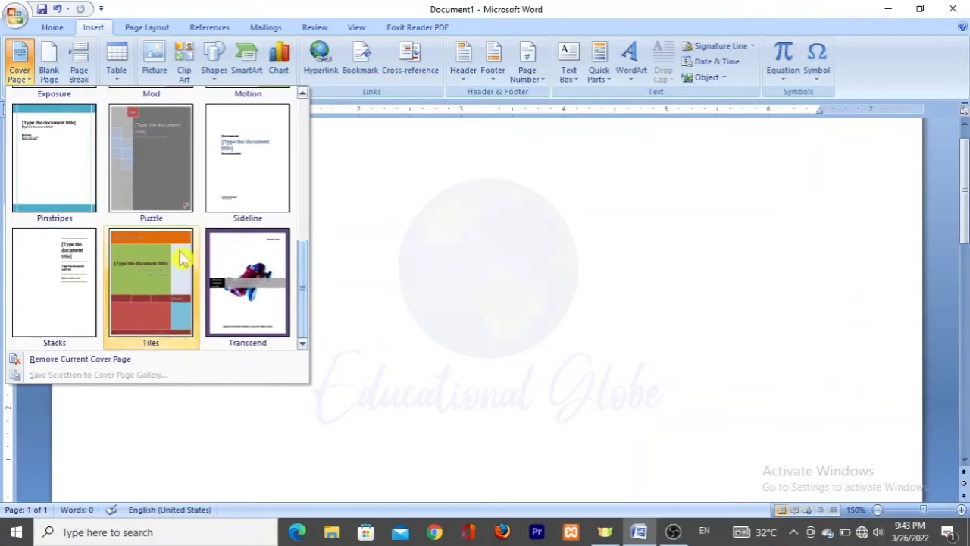
click(143, 273)
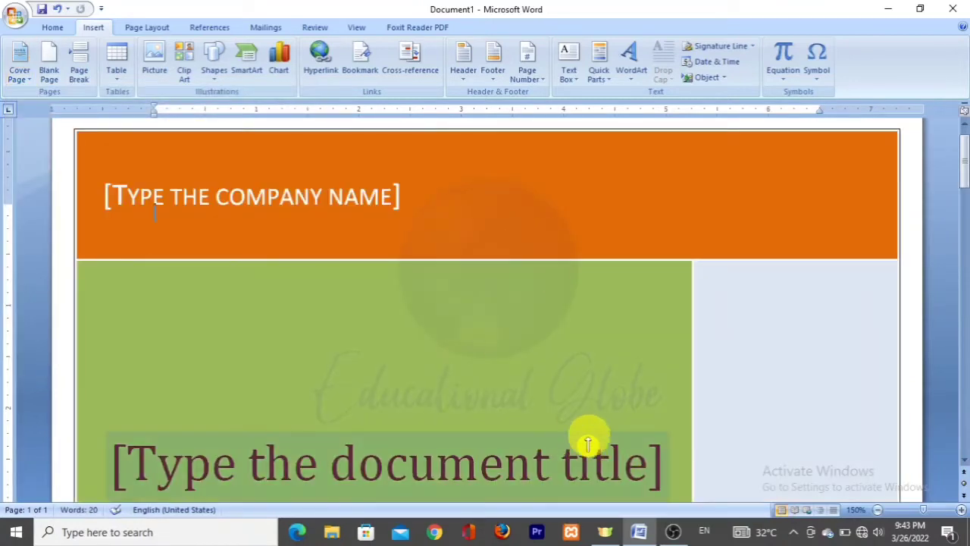
Step: Type EDUCATION into the company name placeholder, fixing a typo
click(237, 213)
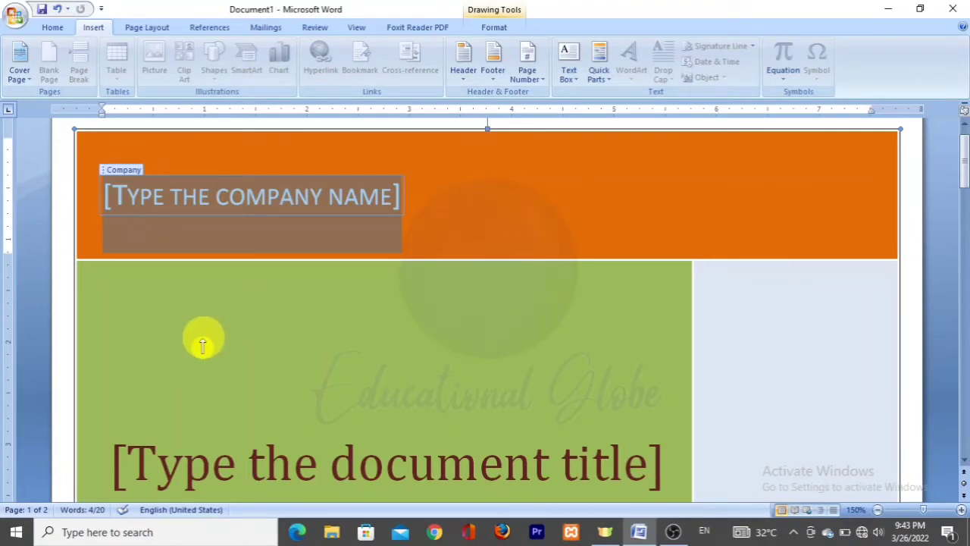
text(ED)
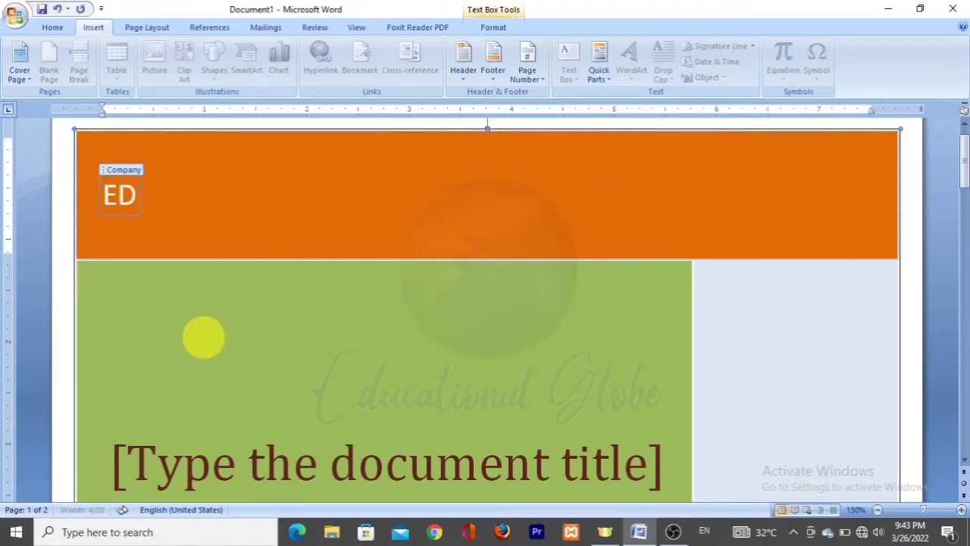
text(UCT+A)
key(BackSpace)
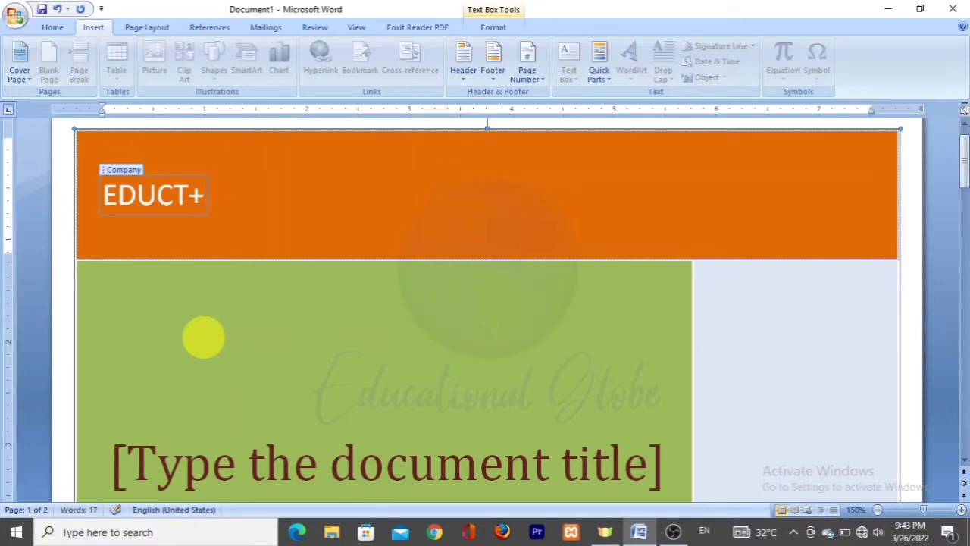
key(BackSpace)
key(BackSpace)
text(ATION)
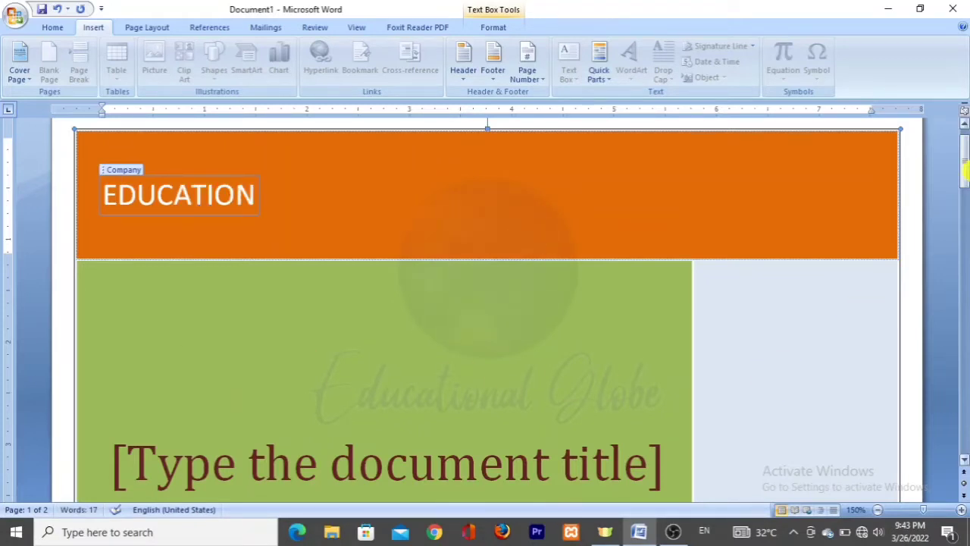
drag(963, 159, 961, 178)
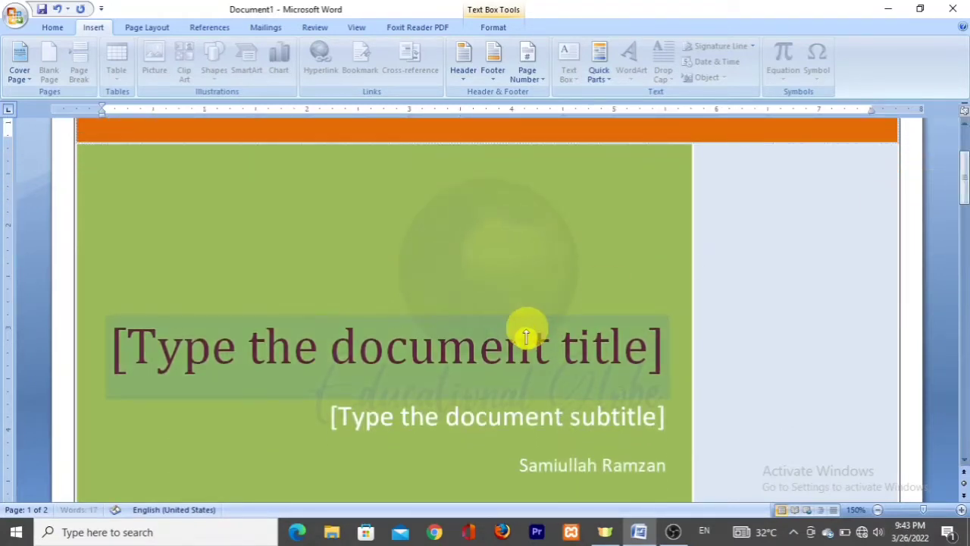
Step: Replace the title placeholder with a bold EDUCATIONAL GLOBE
click(487, 345)
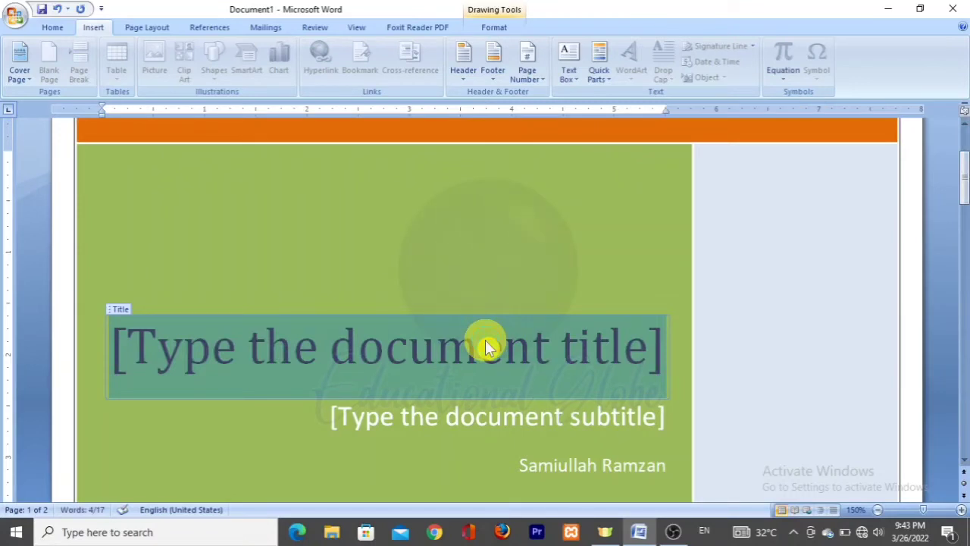
text(EDUCATIONA)
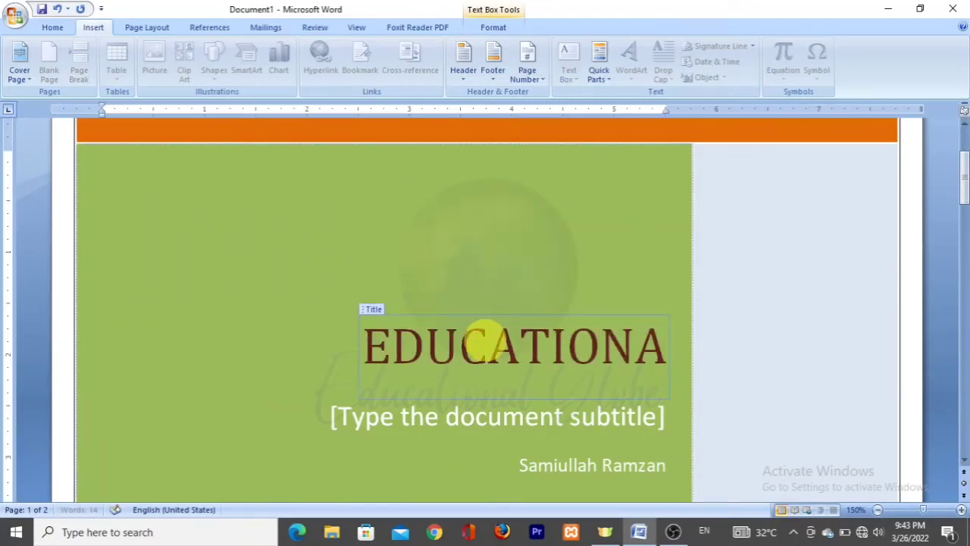
text(L GLOBE)
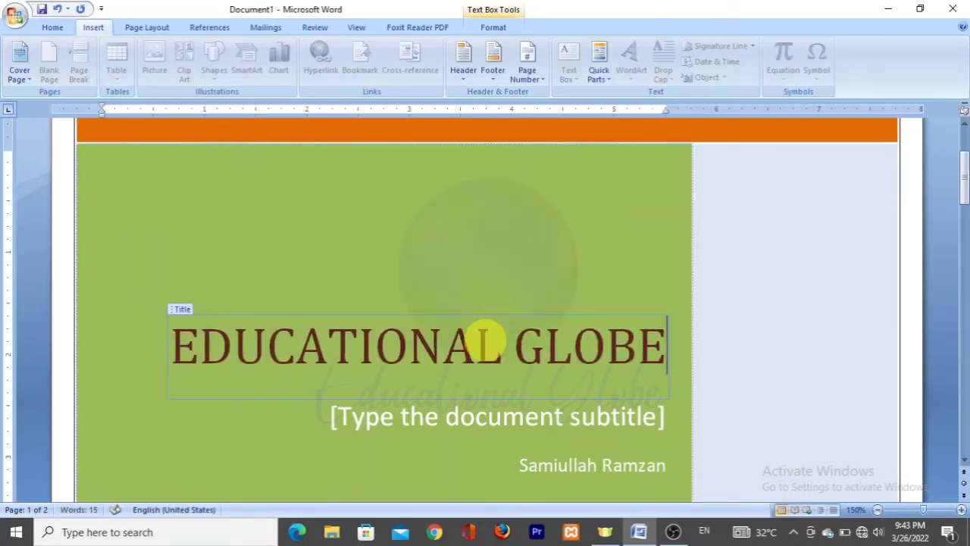
key(ctrl+shift+Left)
key(ctrl+shift+Left)
key(ctrl+b)
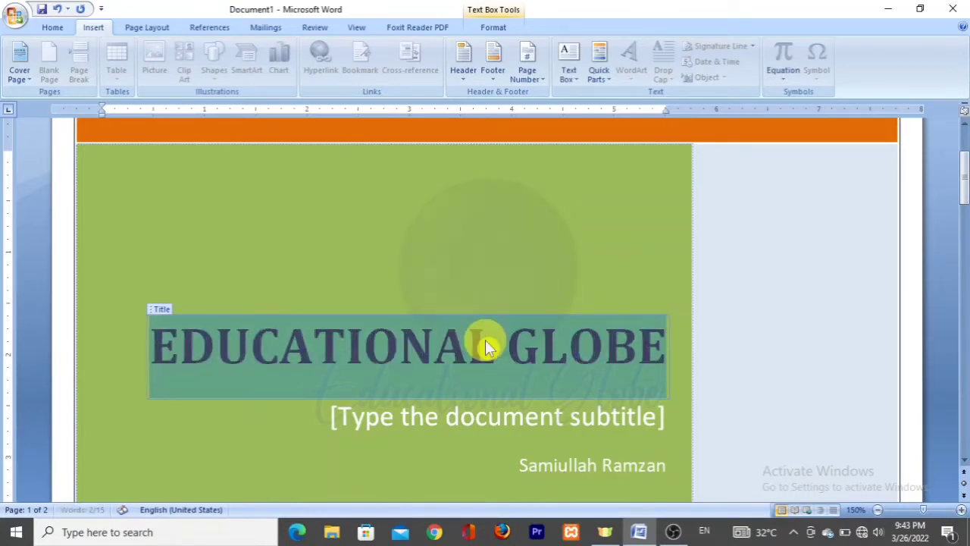
Step: Try the subtitle and author name fields, then open the Office button menu
click(558, 427)
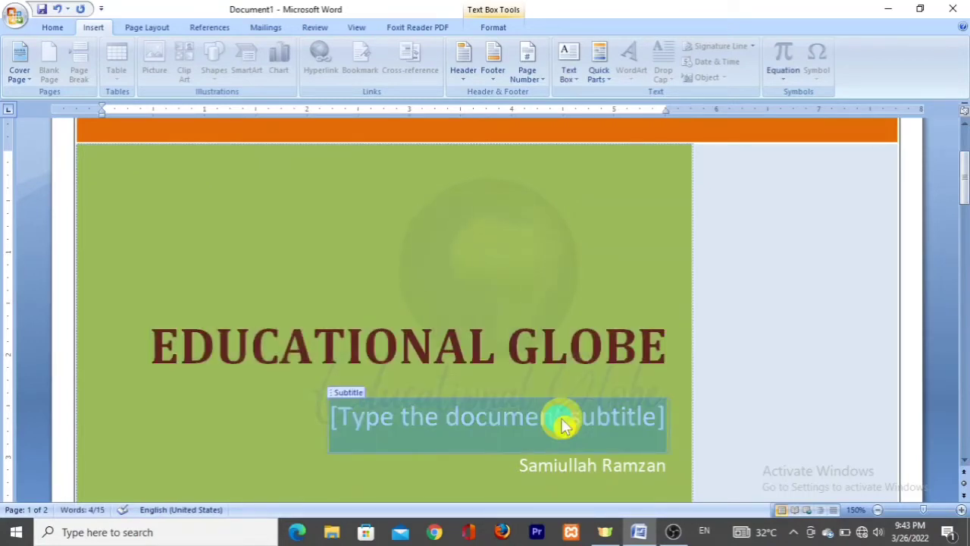
text(Sam)
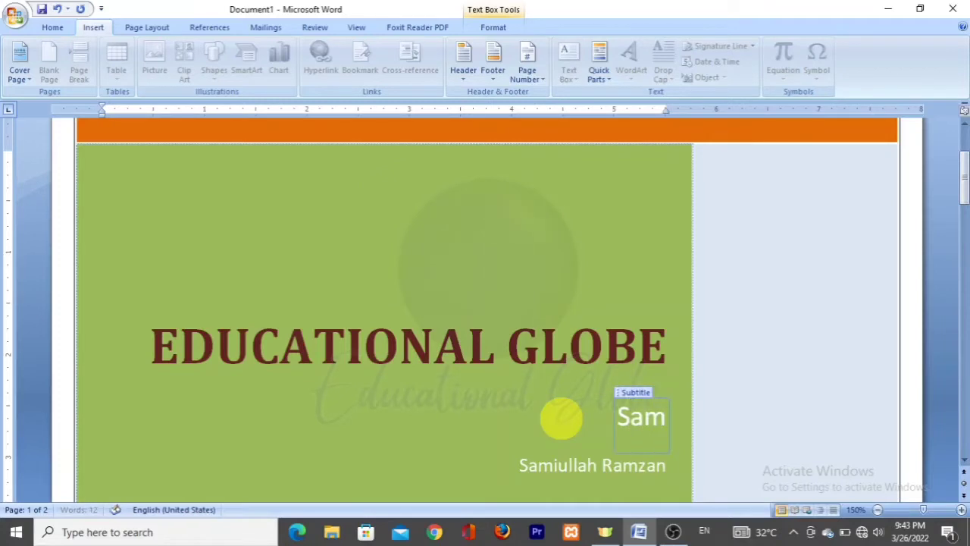
text(i)
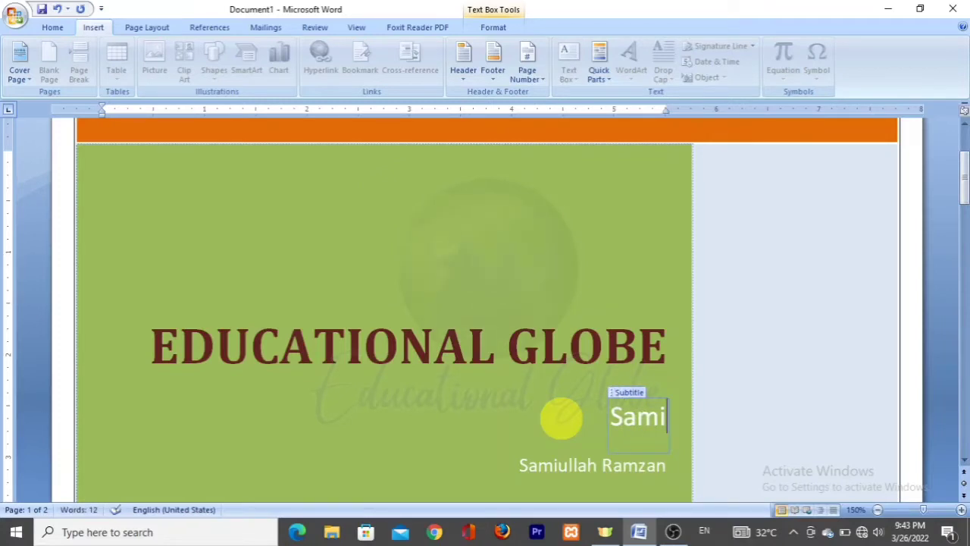
key(BackSpace)
key(BackSpace)
key(BackSpace)
key(BackSpace)
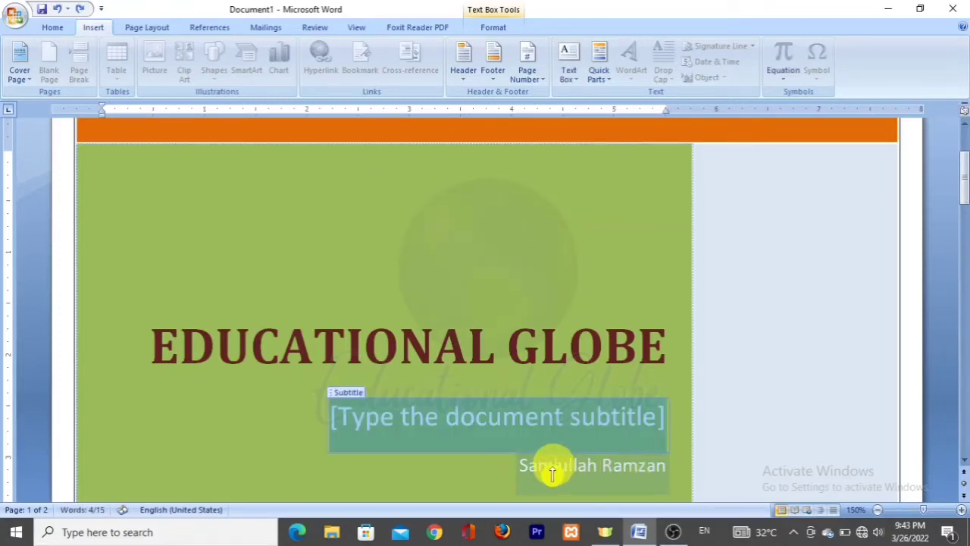
click(739, 472)
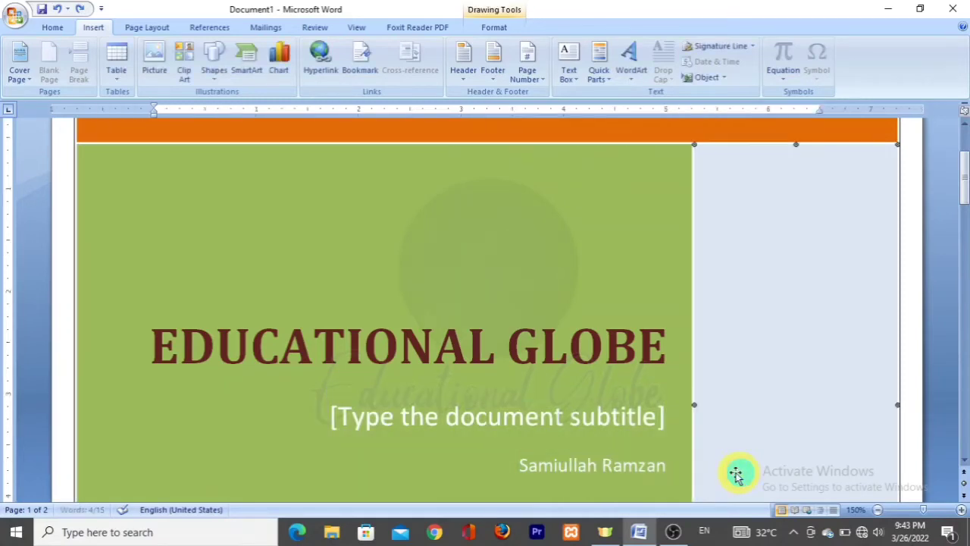
click(612, 481)
click(779, 398)
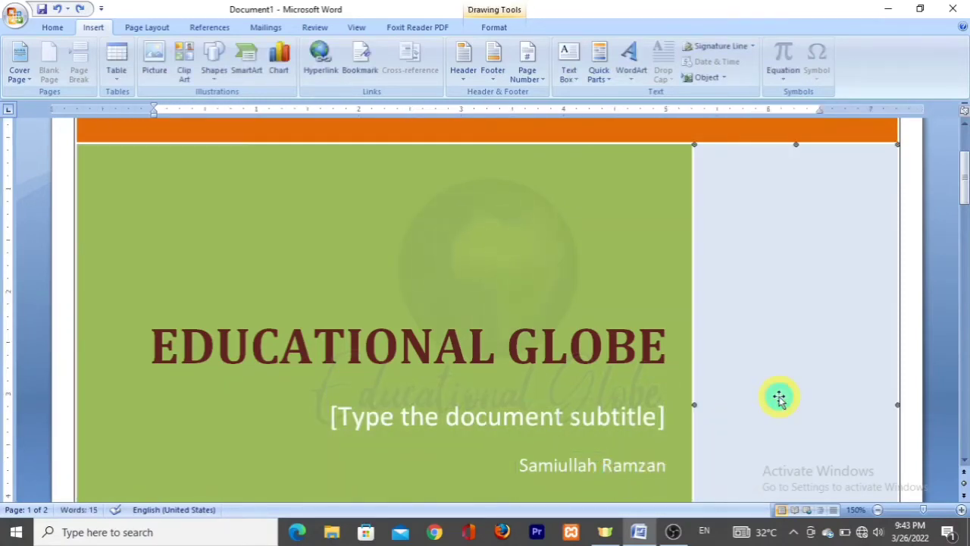
click(140, 454)
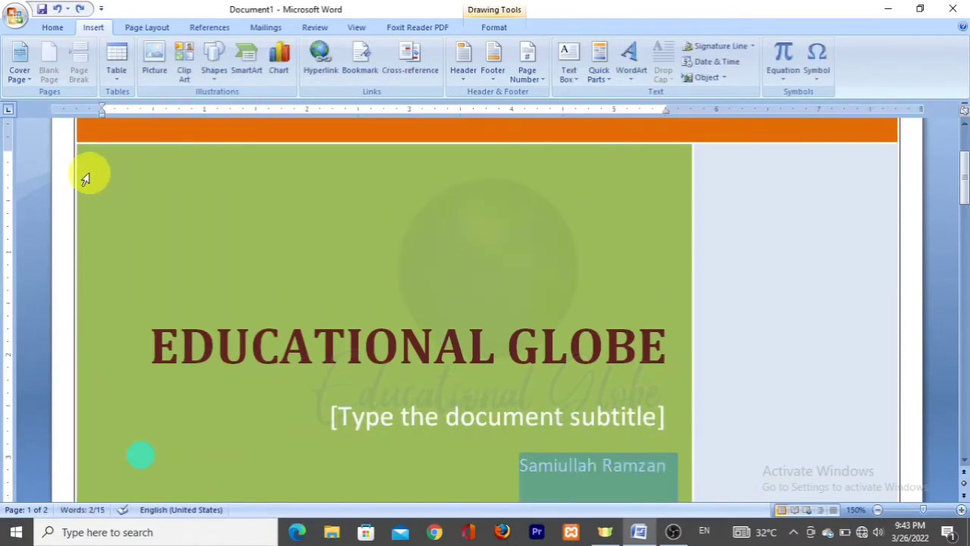
click(15, 16)
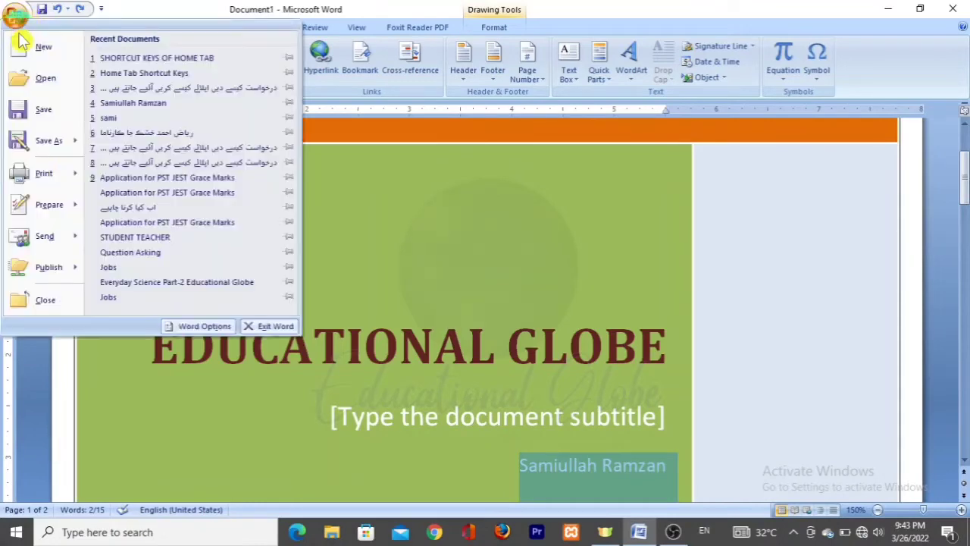
click(203, 327)
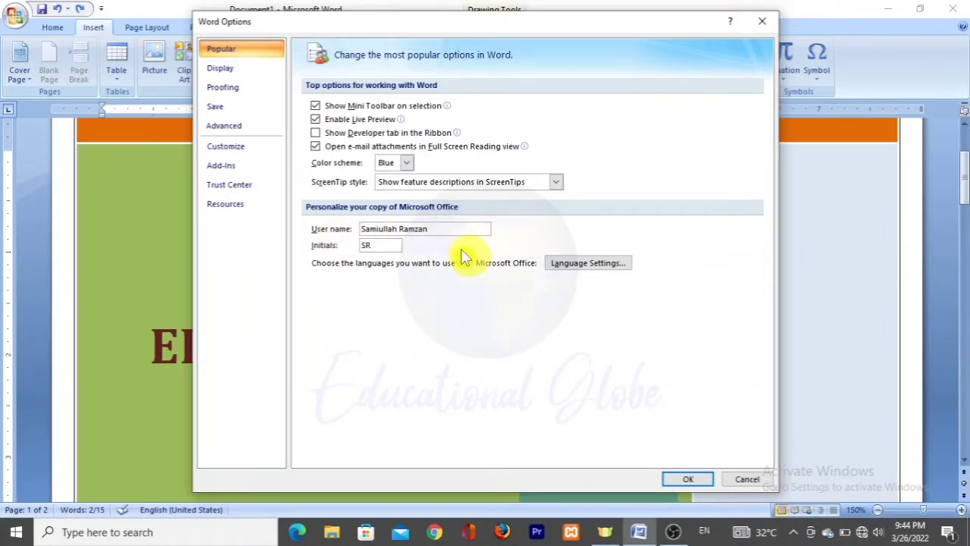
click(733, 480)
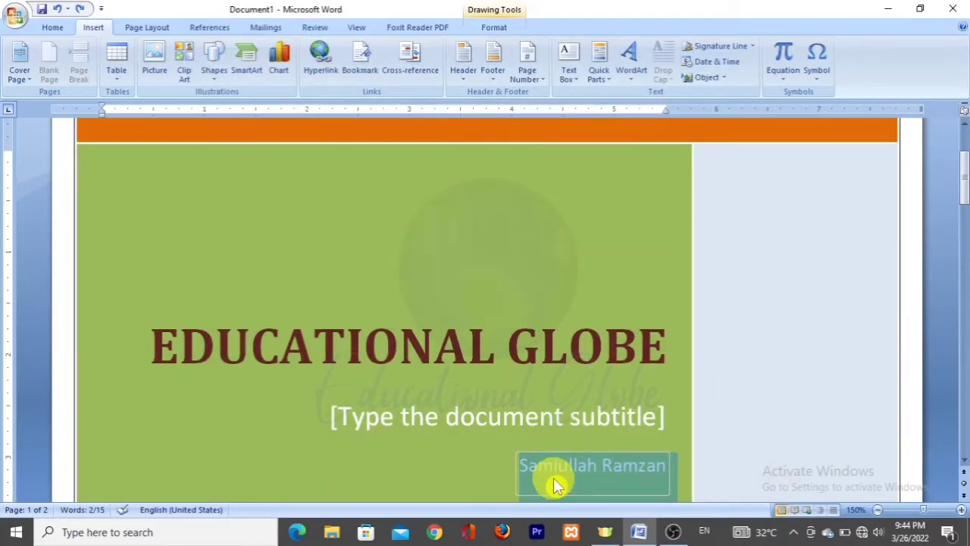
Step: Restore the deleted author name and type a bold NOTE BOOK as subtitle
key(Delete)
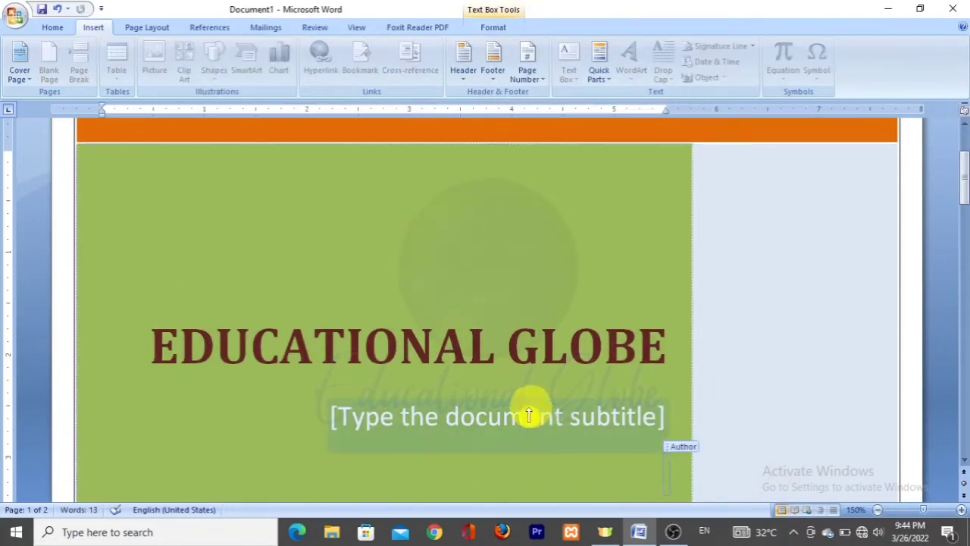
key(ctrl+z)
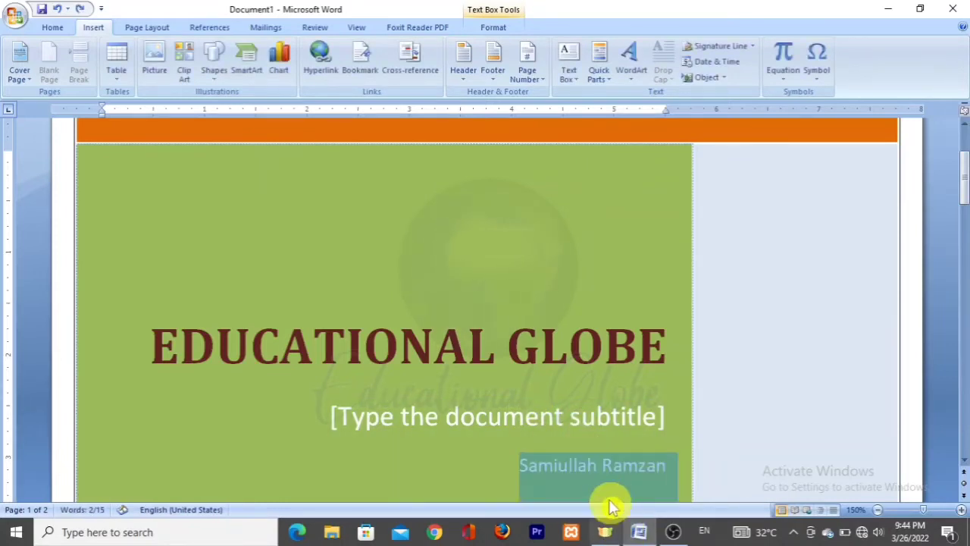
click(515, 421)
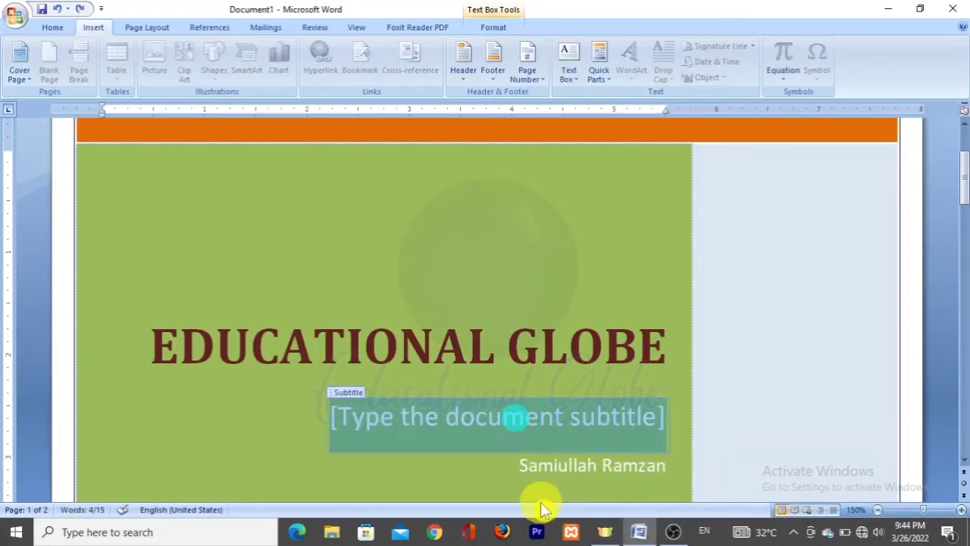
text(NOTE B)
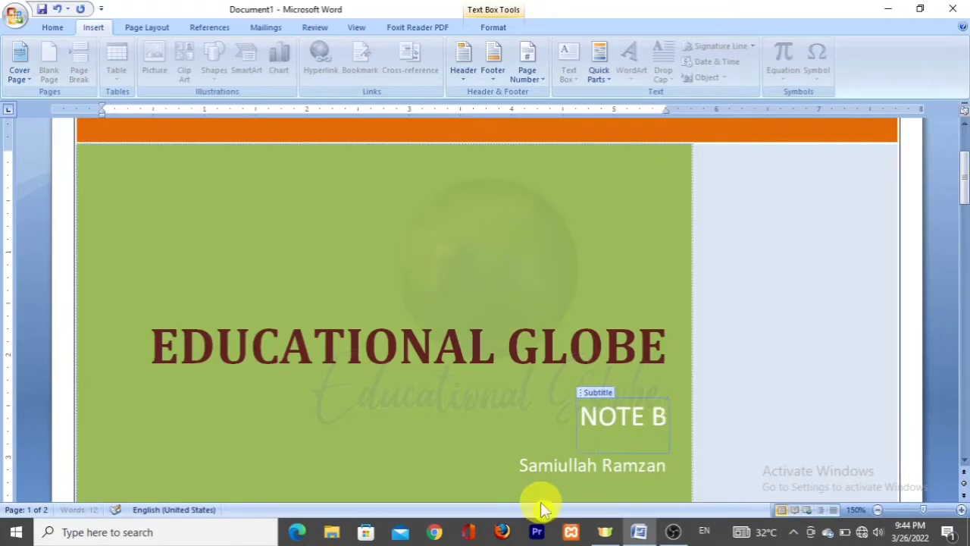
text(OOK)
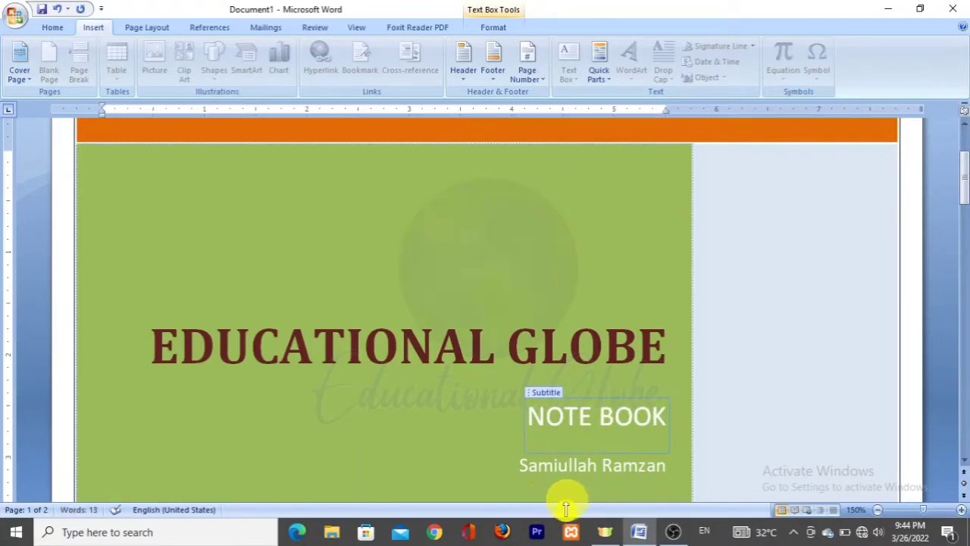
key(ctrl+shift+Left)
key(ctrl+shift+Left)
key(ctrl+b)
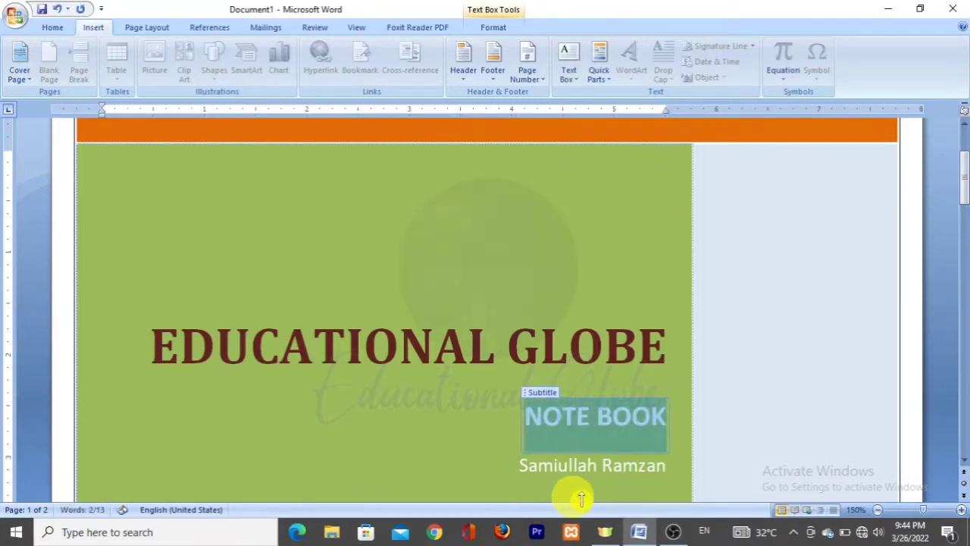
drag(964, 193, 961, 261)
Step: Set the Year field to today's date, 2022, using the date picker
click(758, 298)
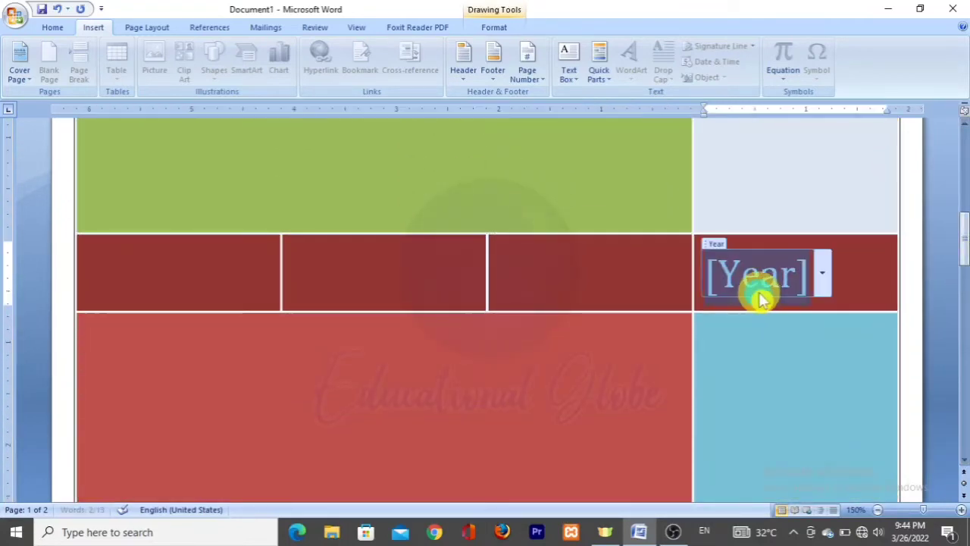
click(818, 285)
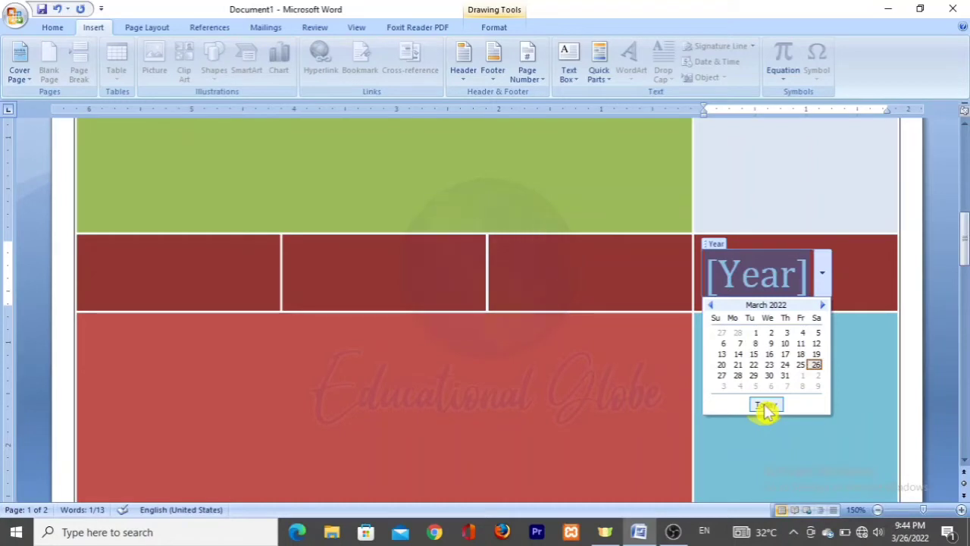
click(766, 407)
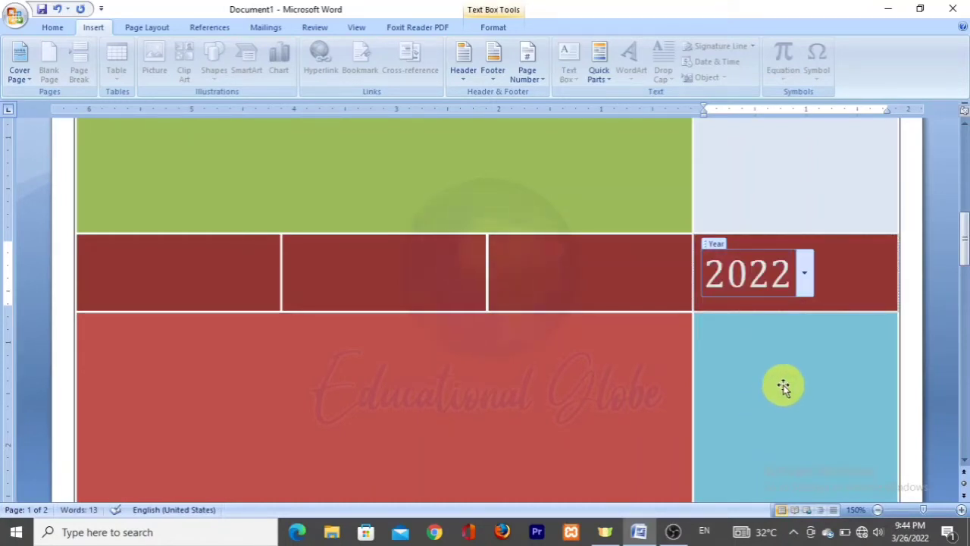
click(783, 382)
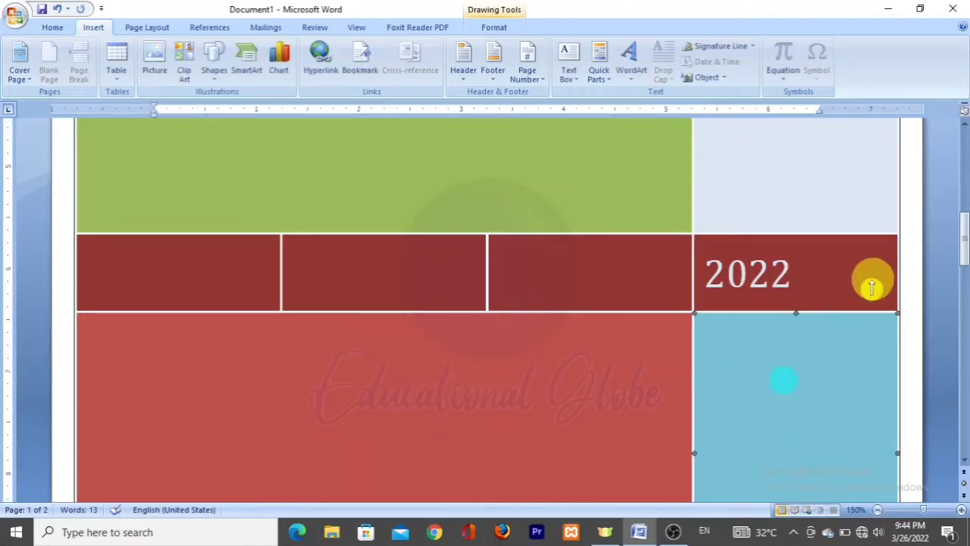
drag(964, 231, 963, 265)
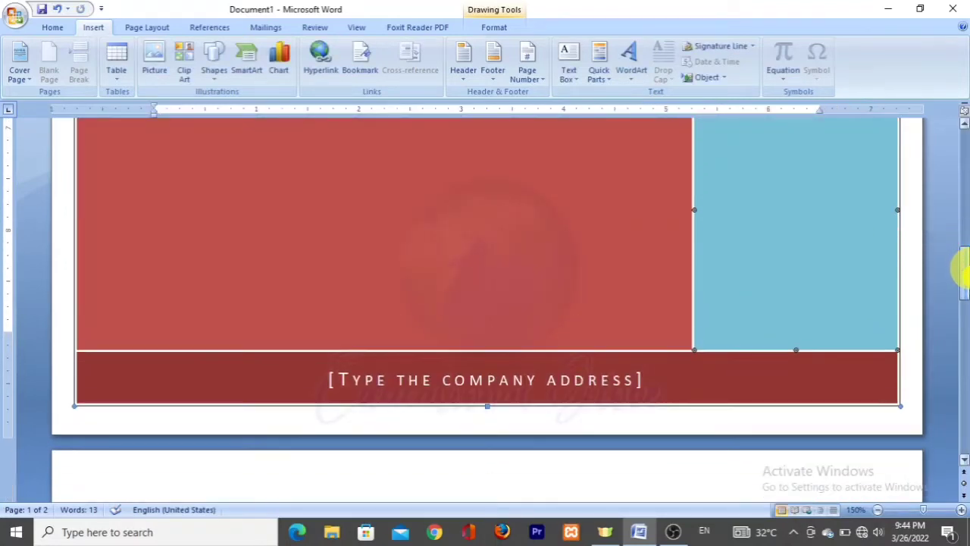
Step: Enter DADU, PAKISTAN in the company address field
click(587, 379)
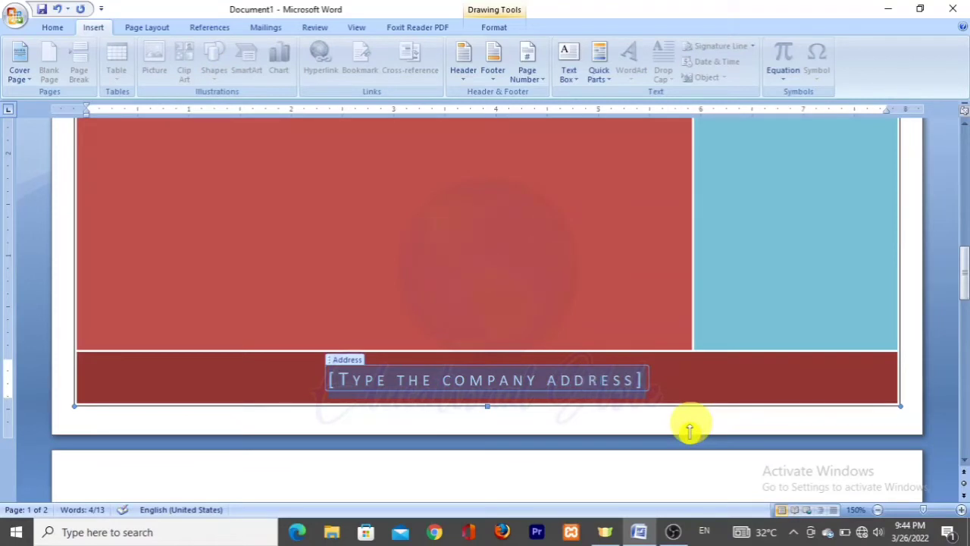
text(DADU, P)
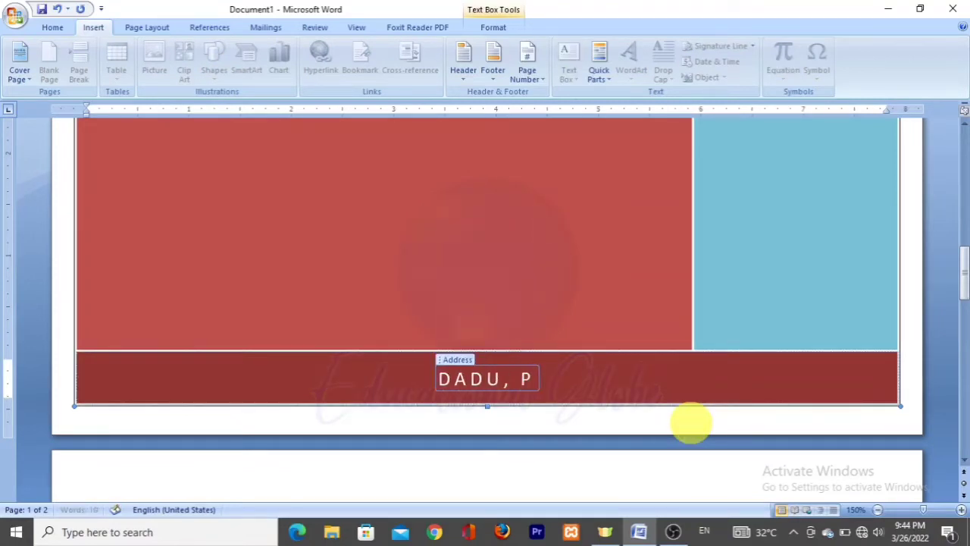
text(AKISTAN)
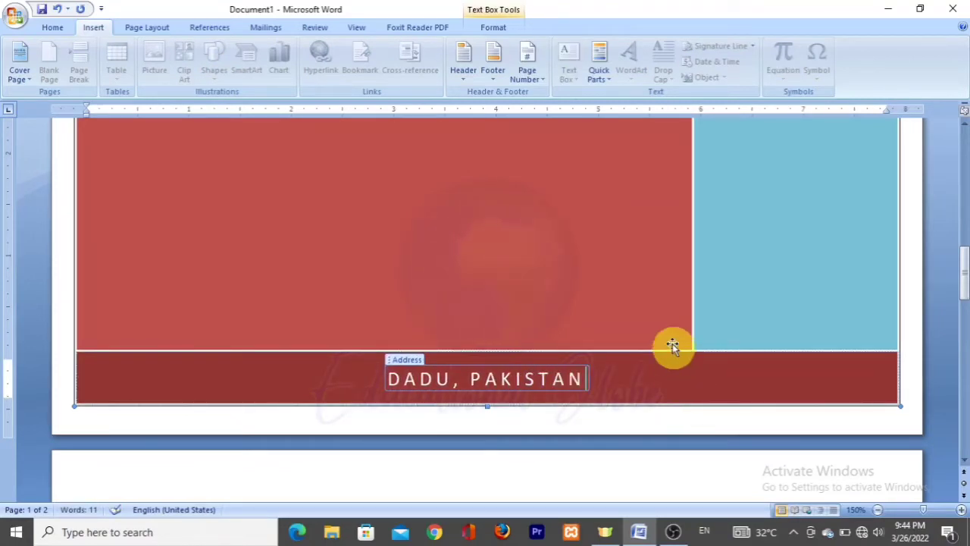
click(658, 277)
mouse_move(963, 285)
mouse_down()
mouse_move(966, 171)
mouse_move(965, 180)
mouse_up()
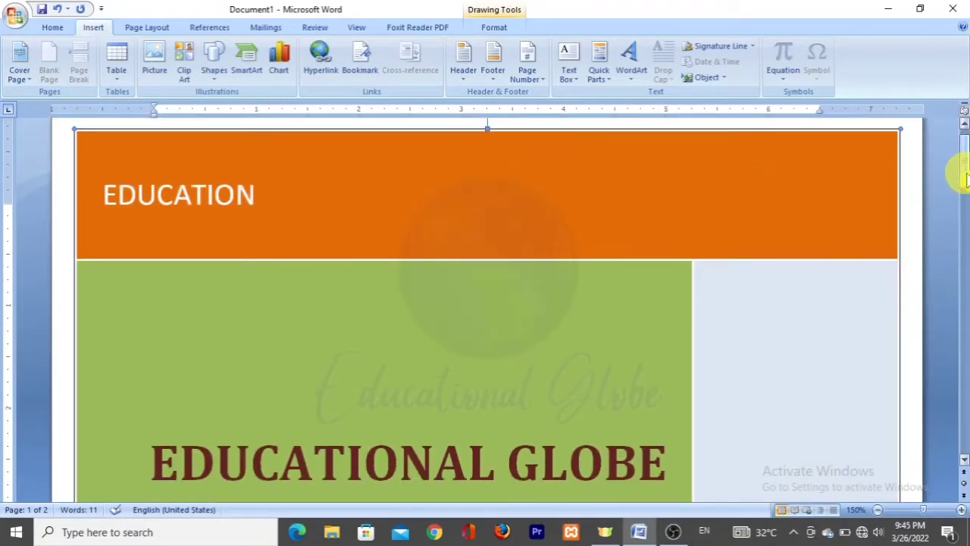
key(ctrl+F2)
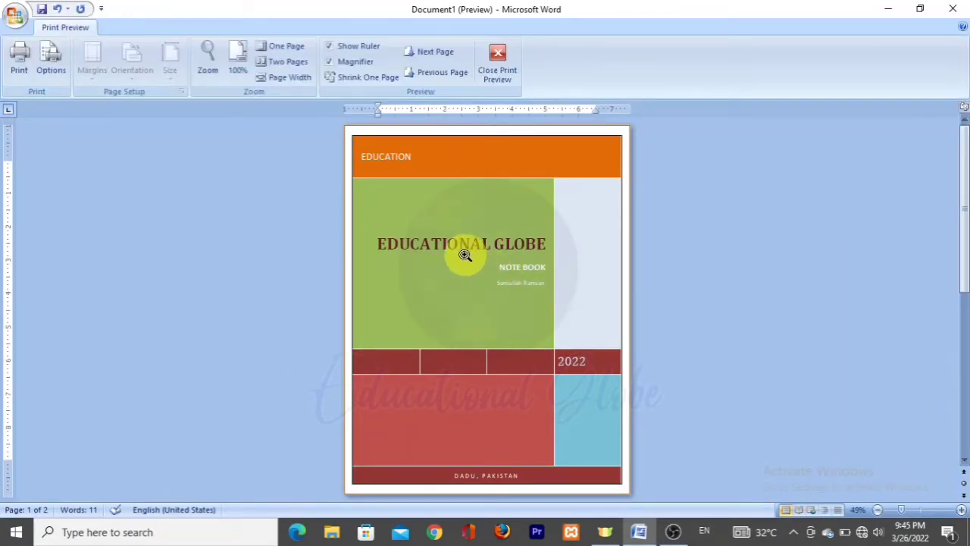
click(496, 326)
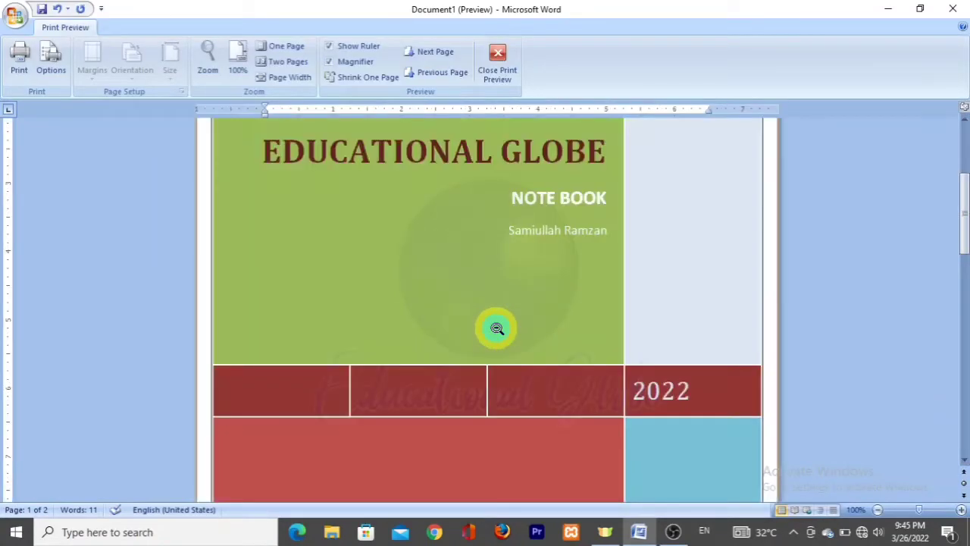
mouse_move(961, 198)
mouse_down()
mouse_move(964, 282)
mouse_move(964, 110)
mouse_up()
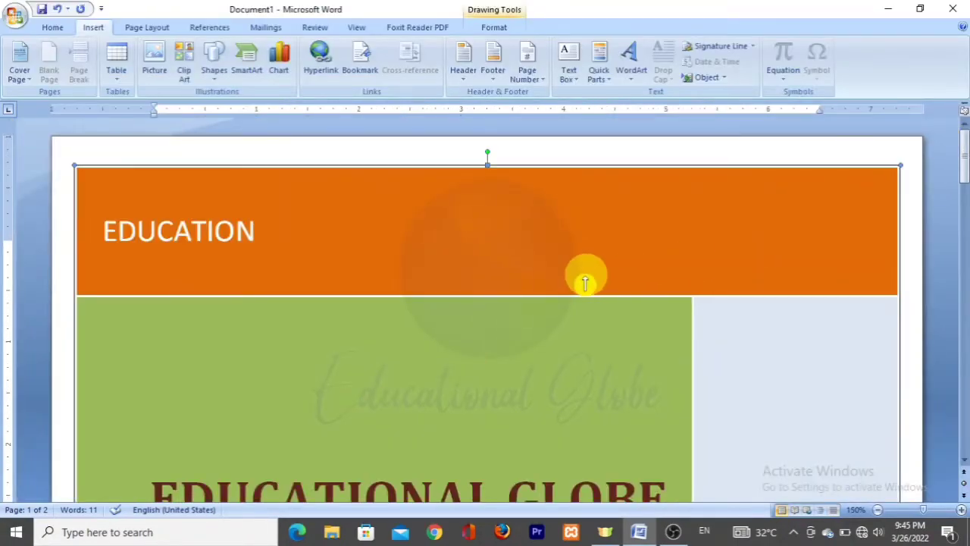
Step: Select the orange header and green title text boxes on the Tiles cover
click(316, 227)
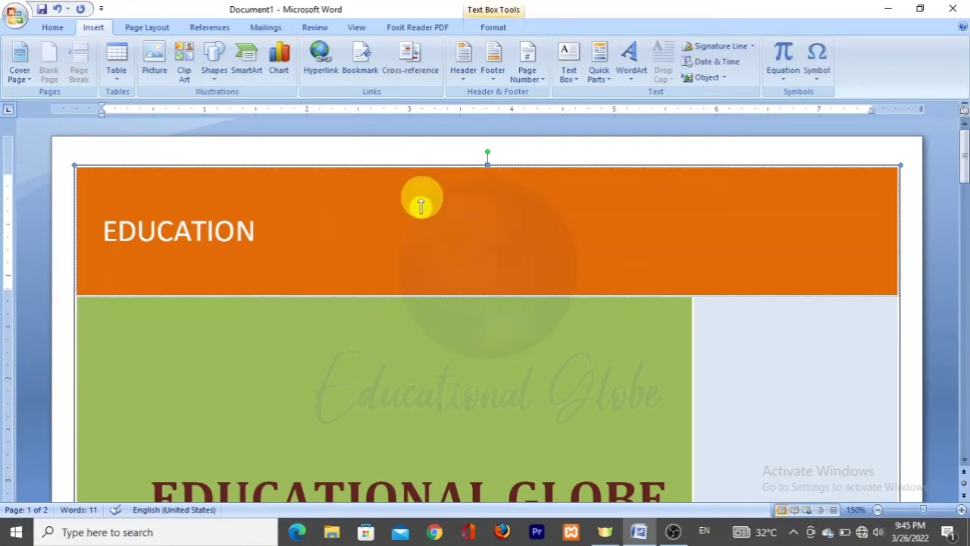
click(242, 150)
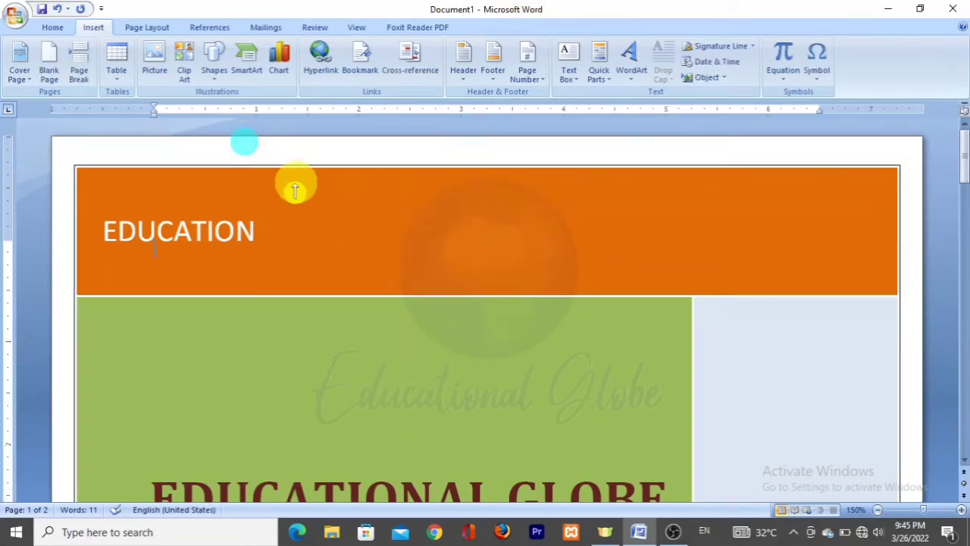
click(392, 265)
click(357, 169)
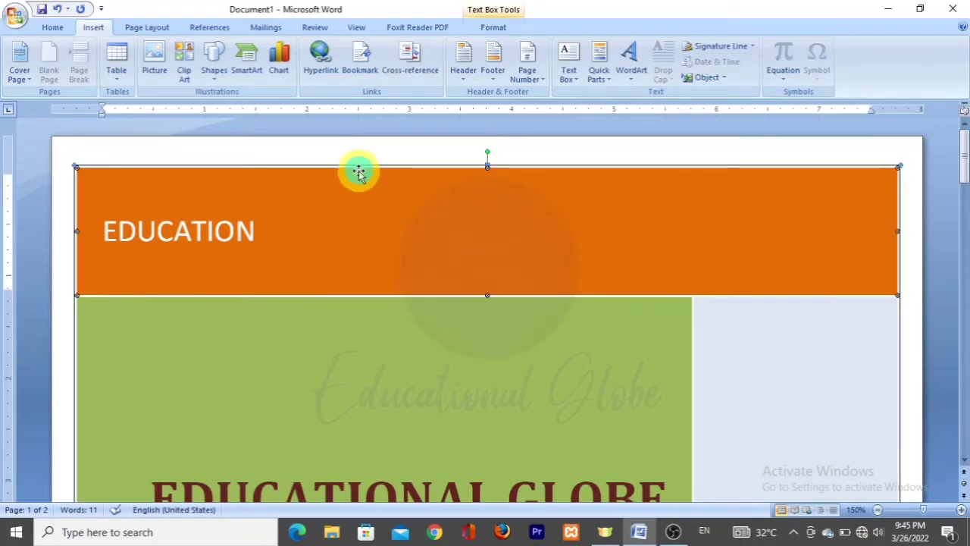
click(440, 365)
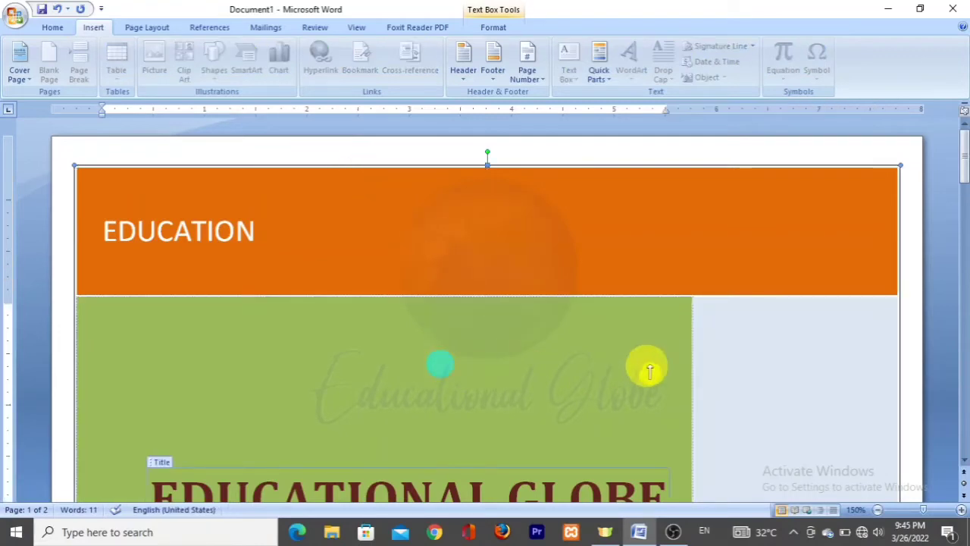
click(407, 239)
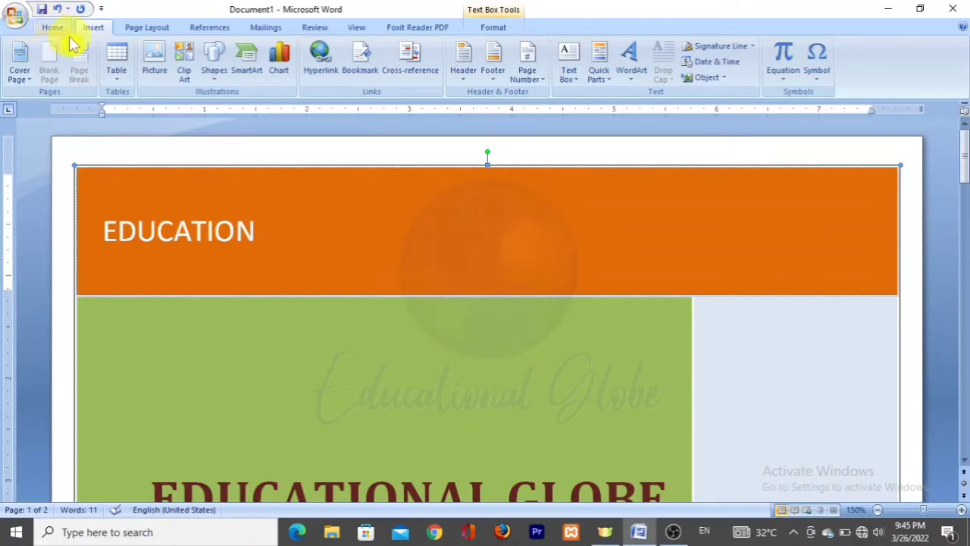
click(179, 173)
Step: Swap in the Mod cover page from the Cover Page gallery
click(21, 61)
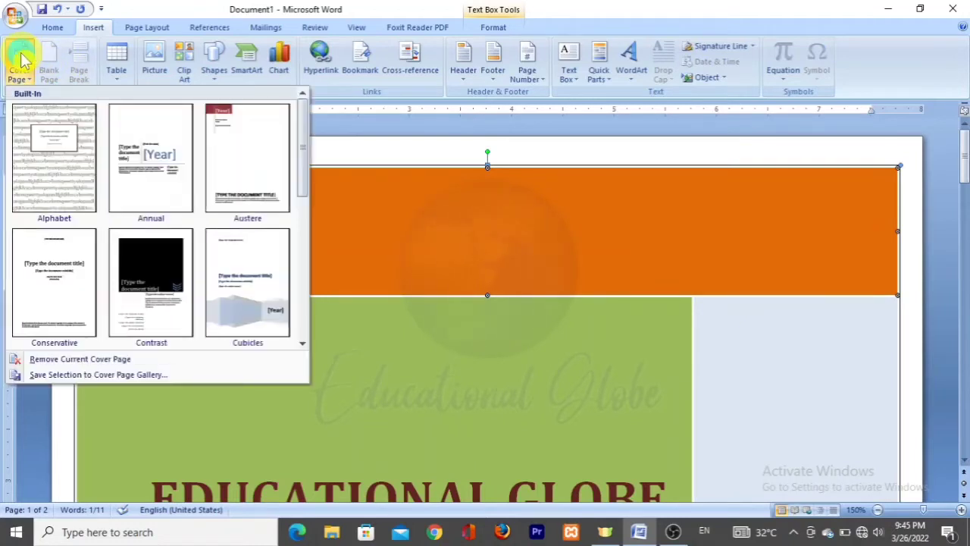
drag(303, 180, 307, 253)
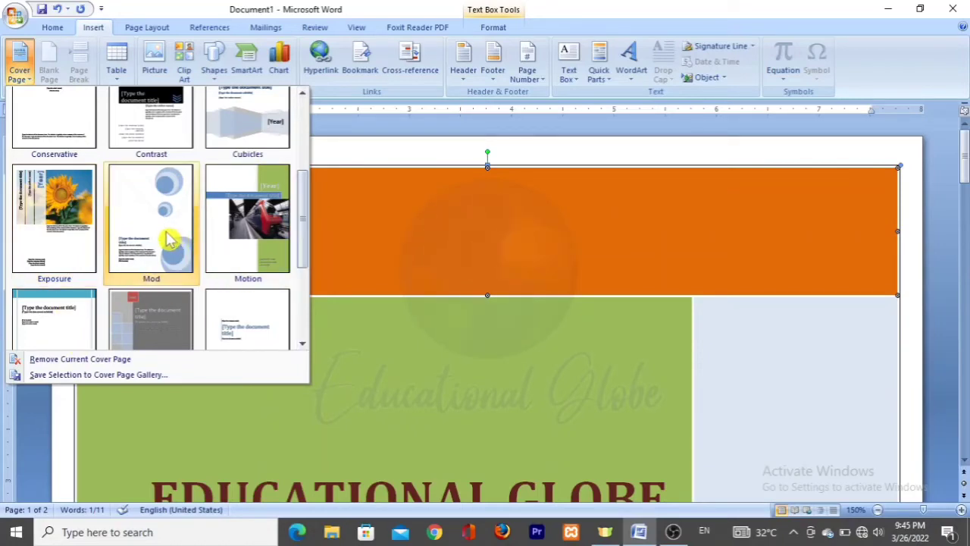
click(170, 239)
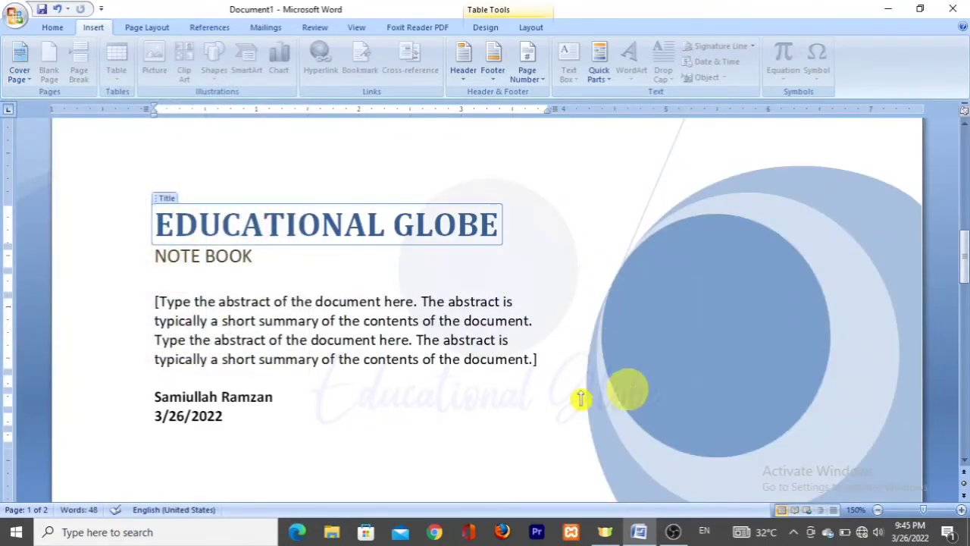
click(460, 444)
triple_click(263, 228)
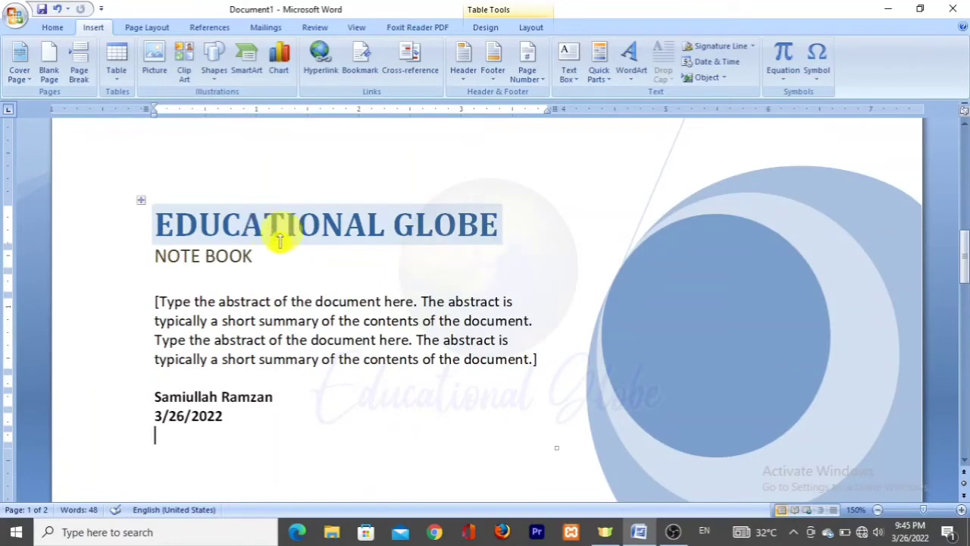
click(584, 307)
drag(965, 262, 961, 224)
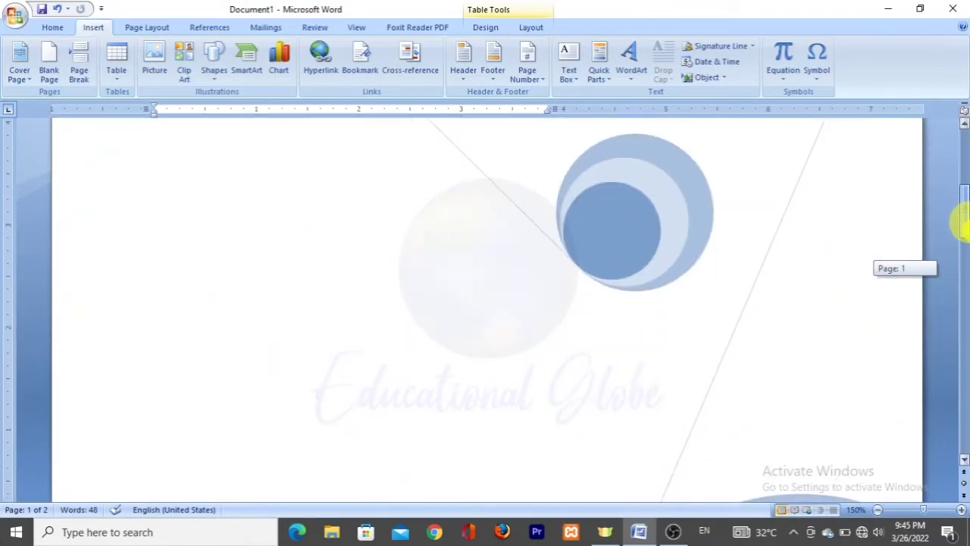
drag(961, 223, 960, 160)
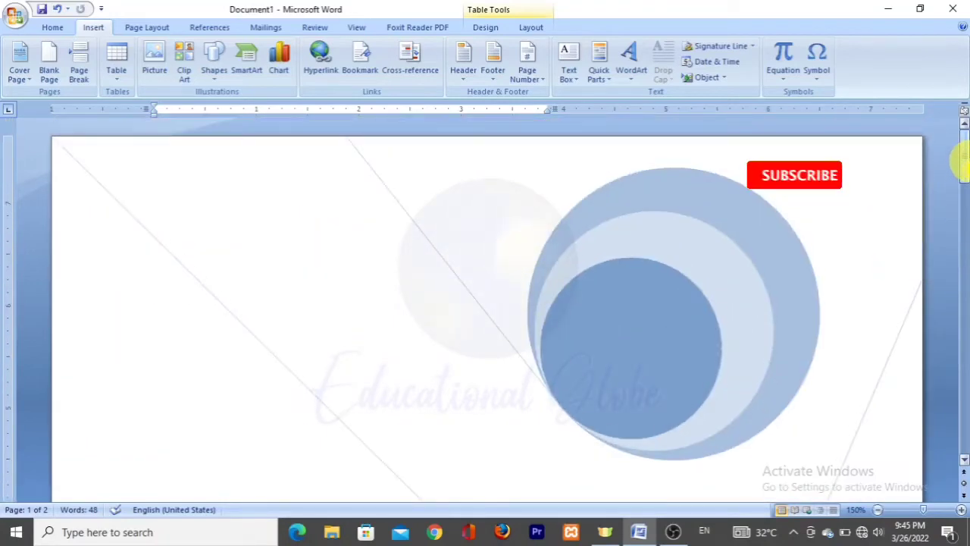
key(ctrl+F2)
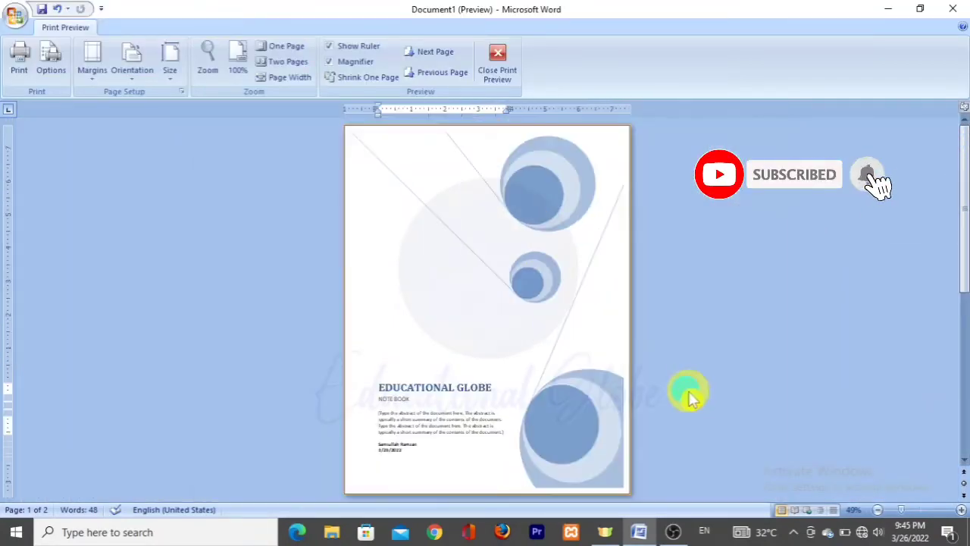
key(Escape)
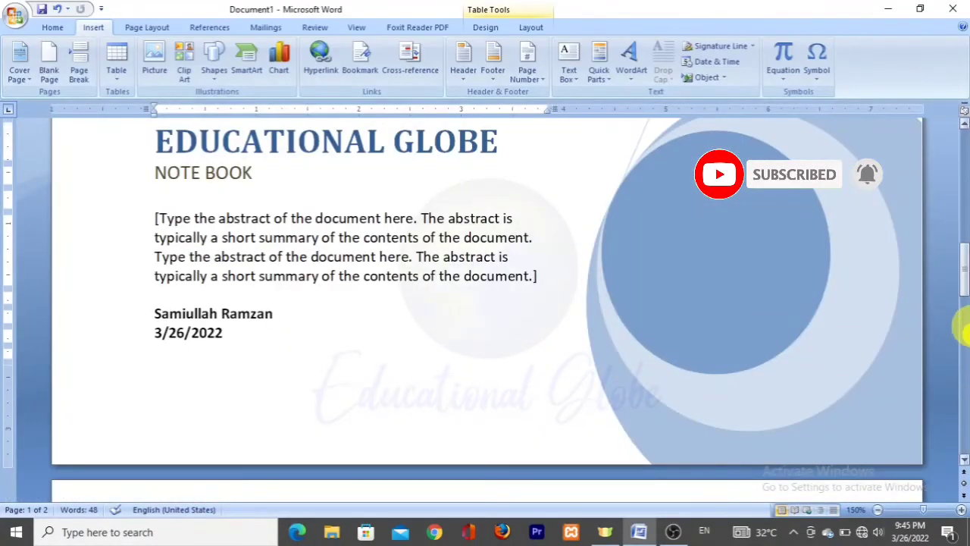
drag(961, 303, 963, 110)
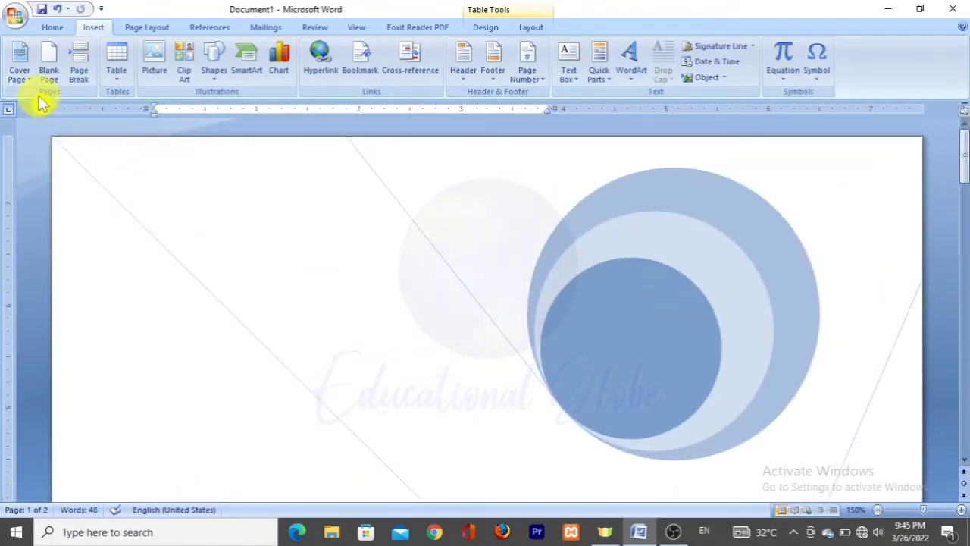
Step: Select everything with Ctrl+A and delete the Mod cover page
key(ctrl+a)
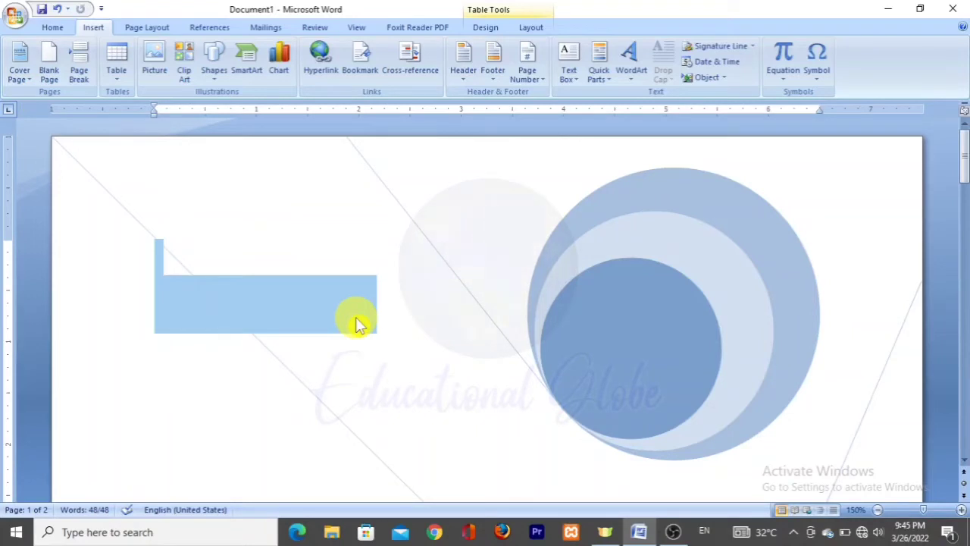
key(Delete)
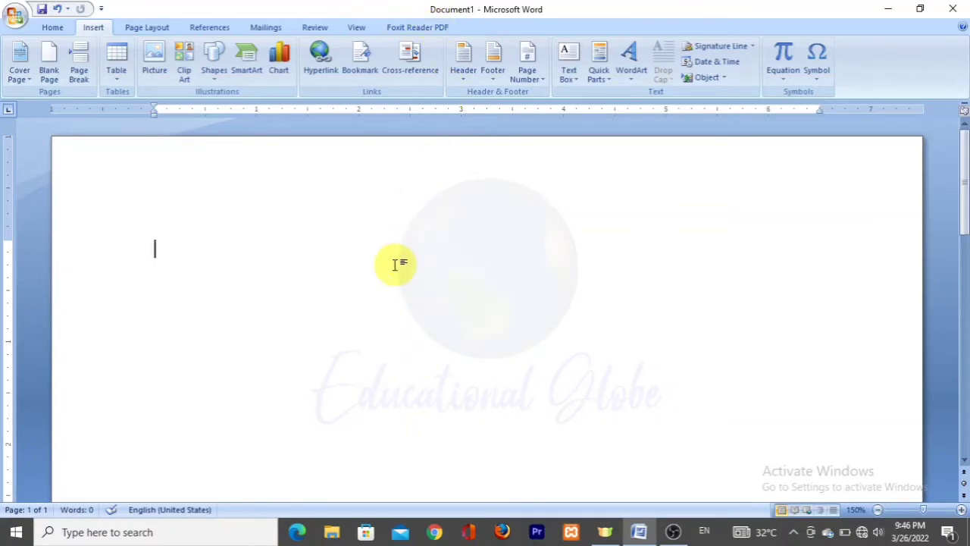
key(ctrl+n)
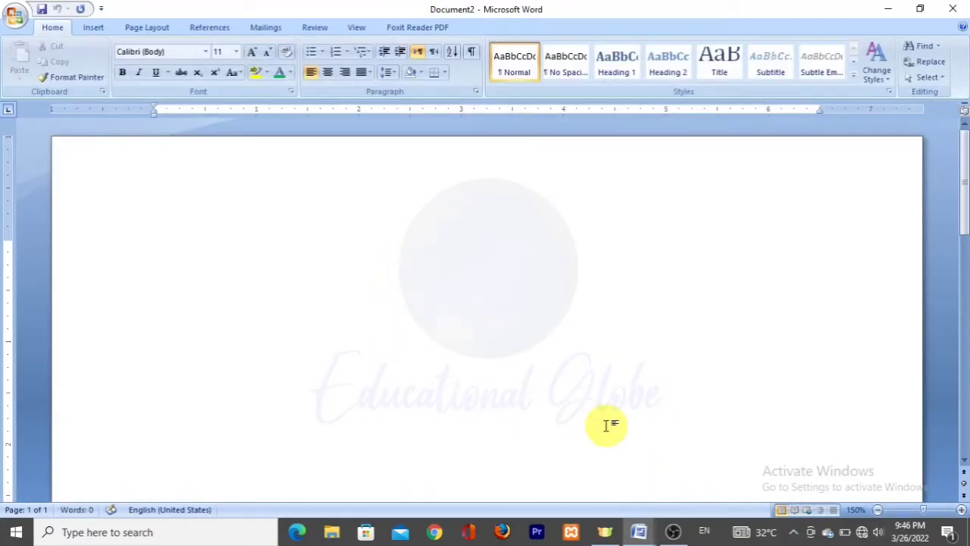
mouse_move(639, 531)
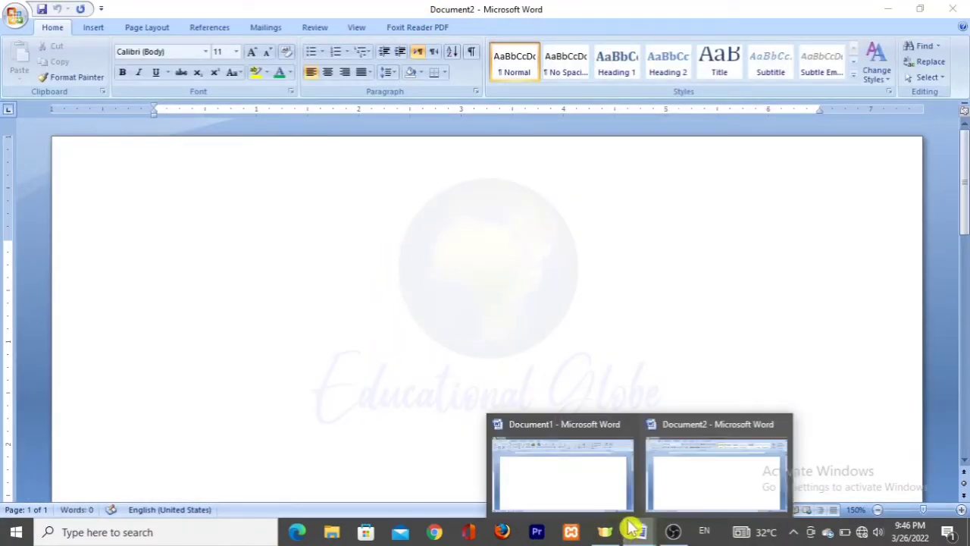
click(783, 425)
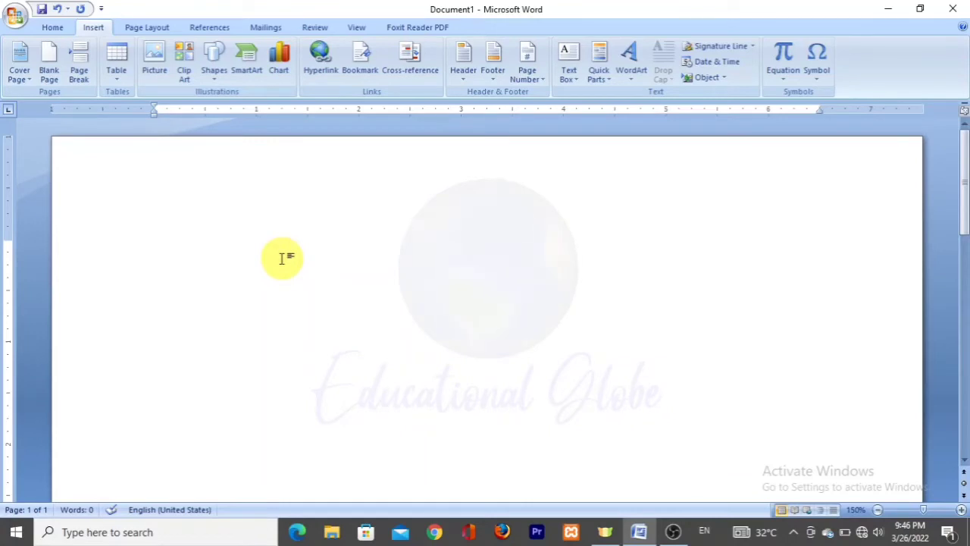
click(50, 67)
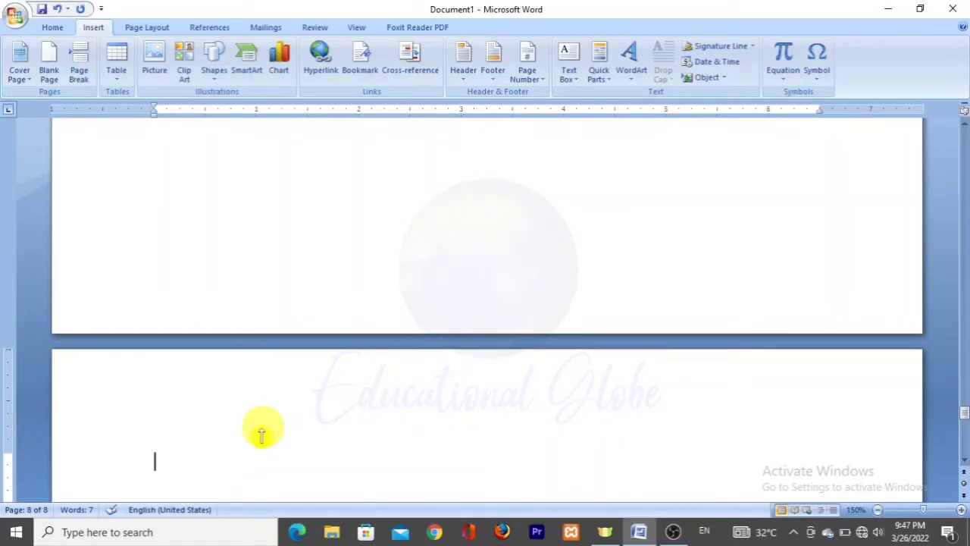
click(260, 434)
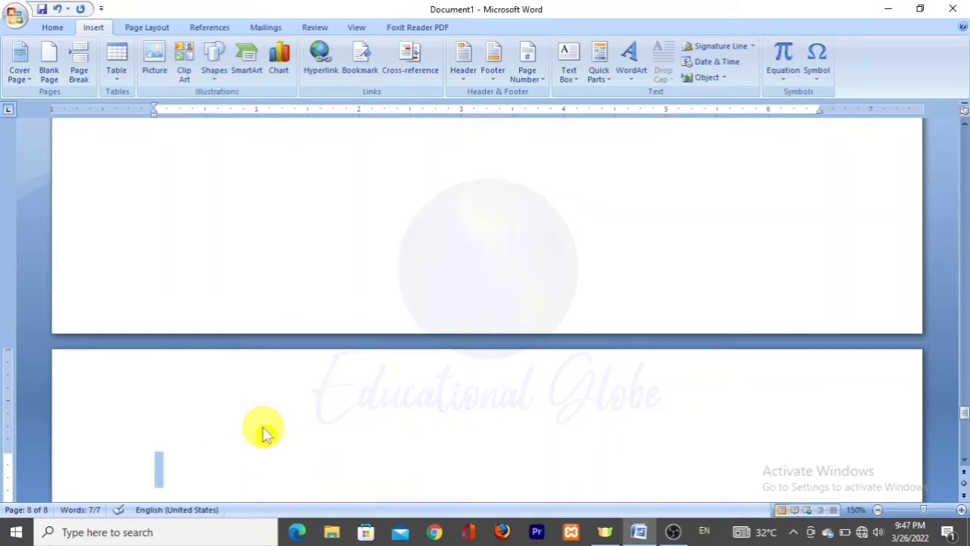
key(Delete)
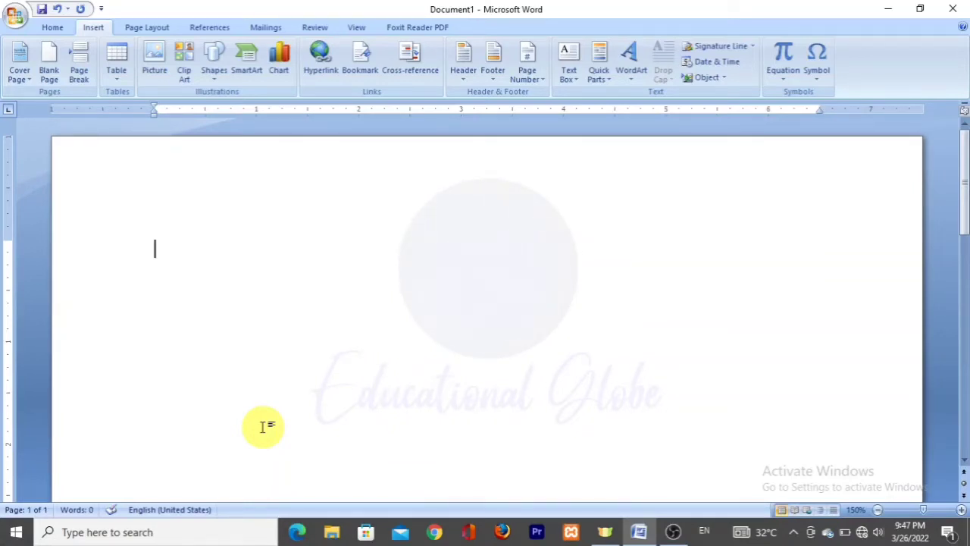
key(ctrl+Return)
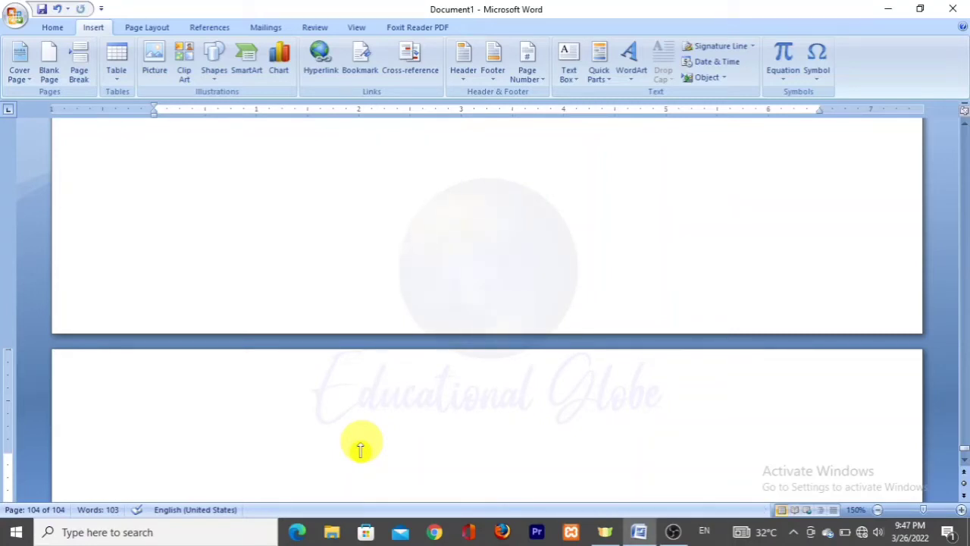
key(ctrl+a)
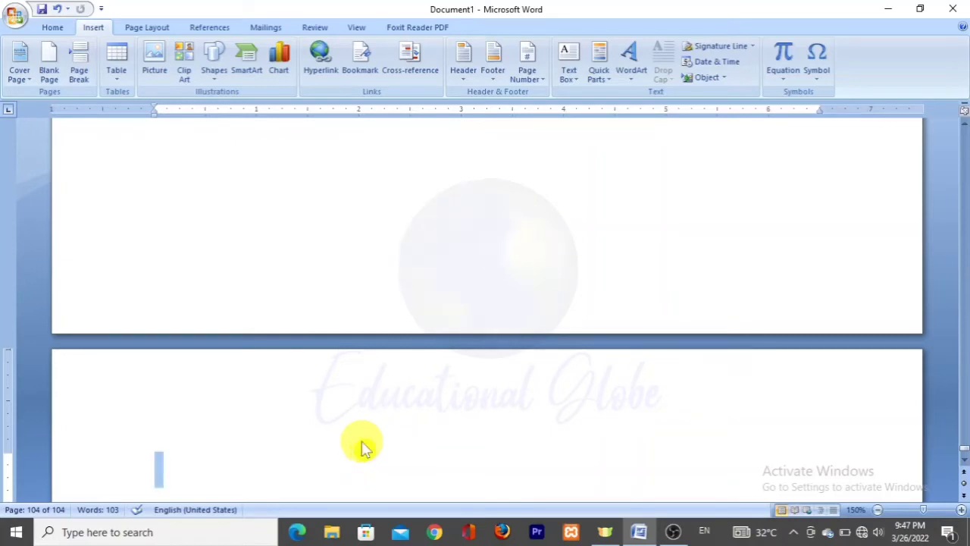
key(Delete)
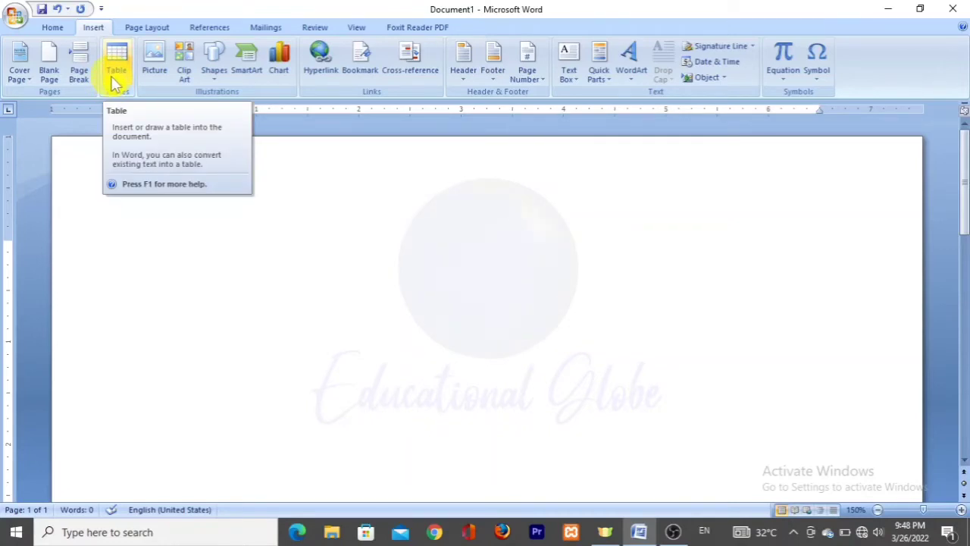
click(114, 76)
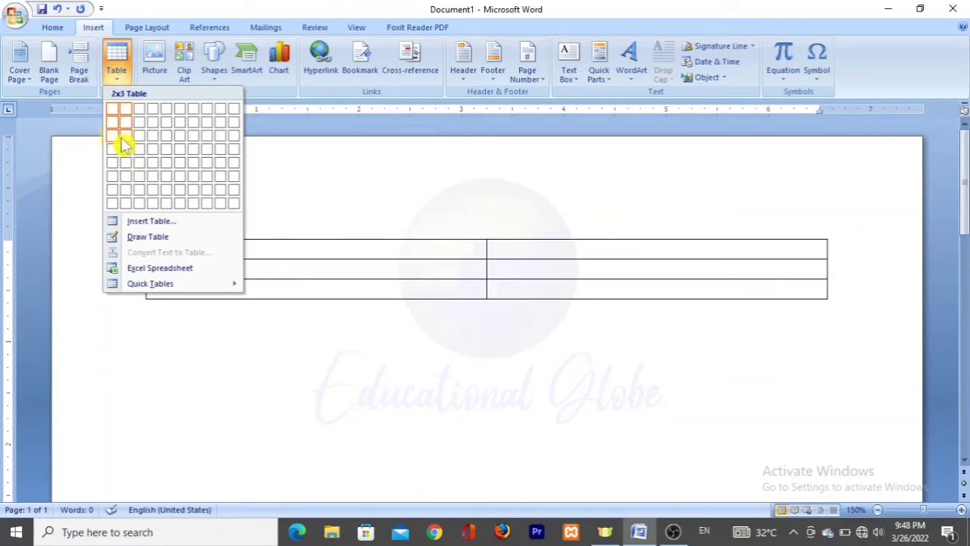
click(123, 144)
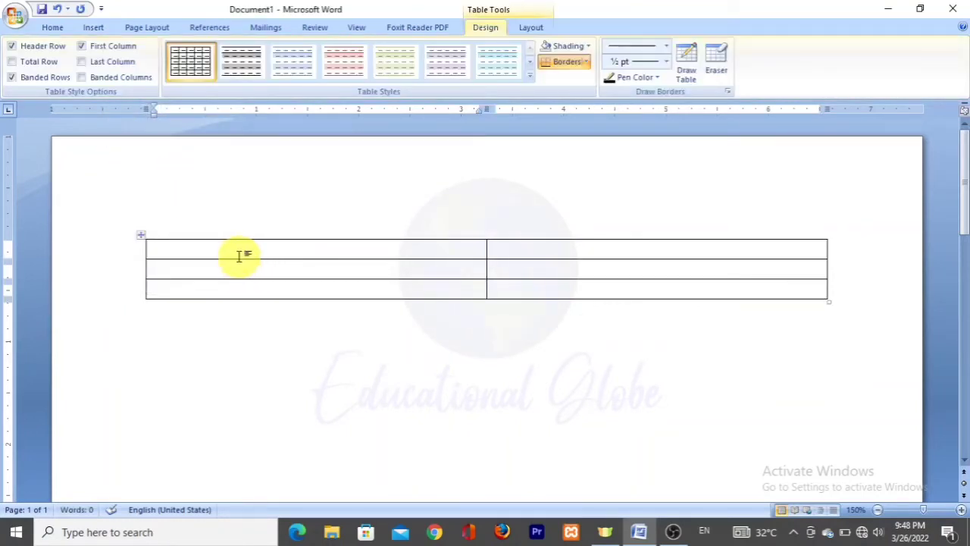
drag(245, 255, 547, 262)
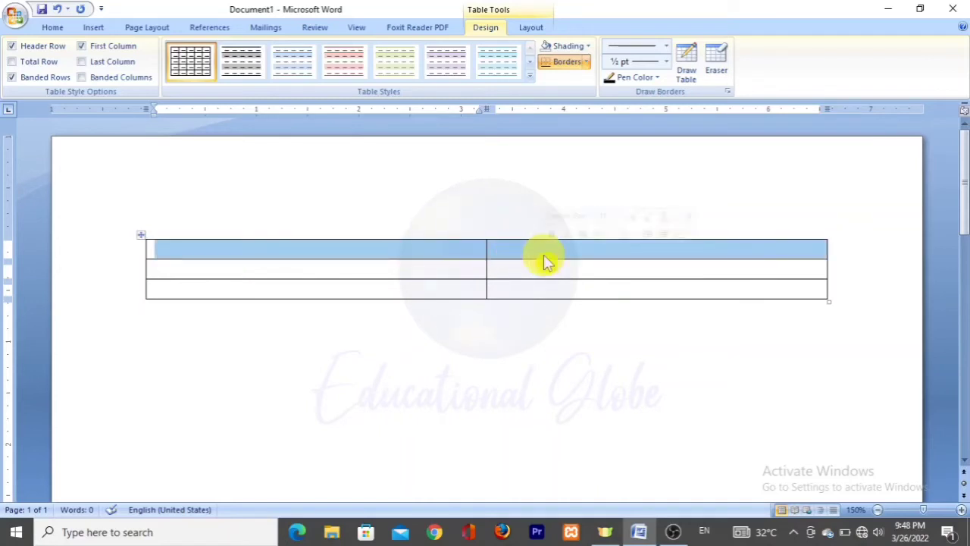
click(427, 250)
mouse_move(412, 249)
mouse_down()
mouse_move(413, 354)
mouse_move(344, 284)
mouse_up()
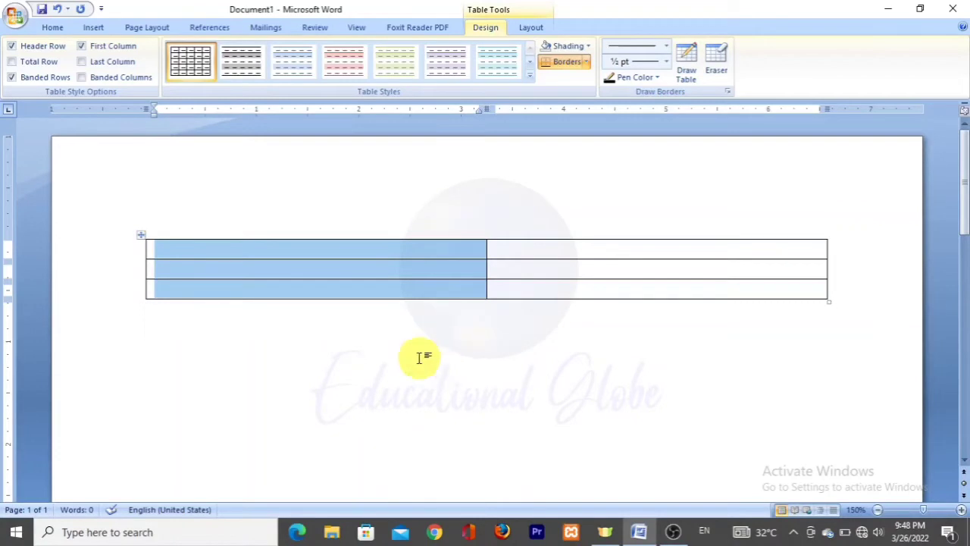
click(334, 351)
click(233, 249)
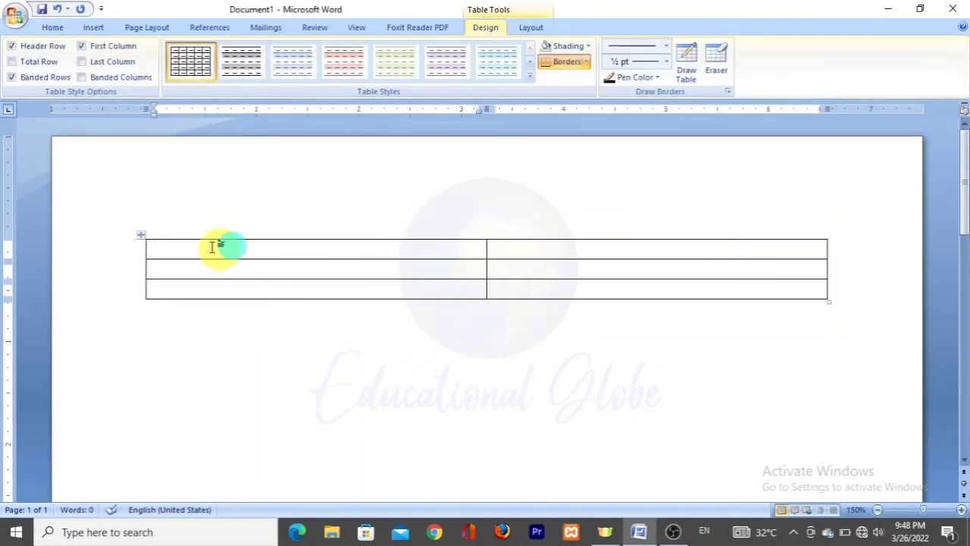
click(143, 237)
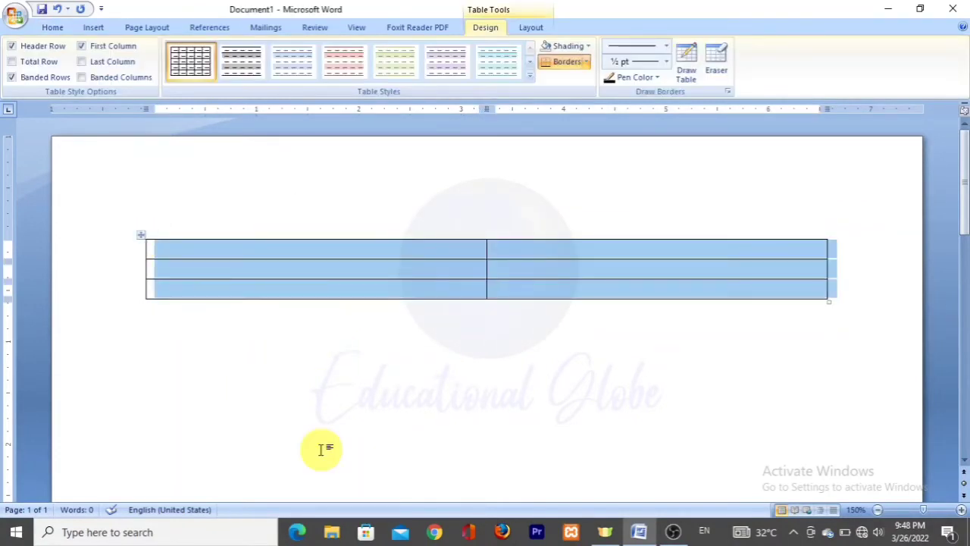
key(ctrl+a)
Step: Delete the old table and insert a 5-column, 20-row table via Insert Table
key(Delete)
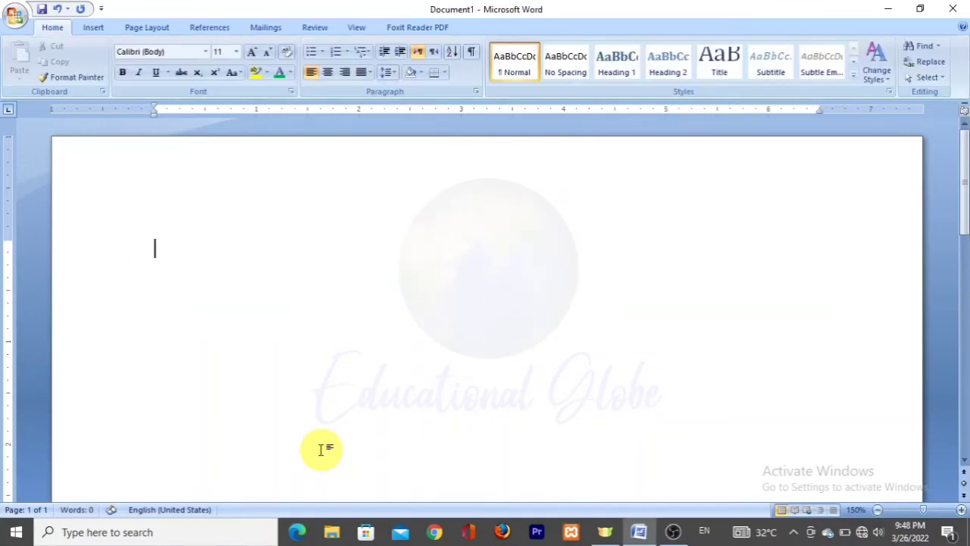
click(93, 27)
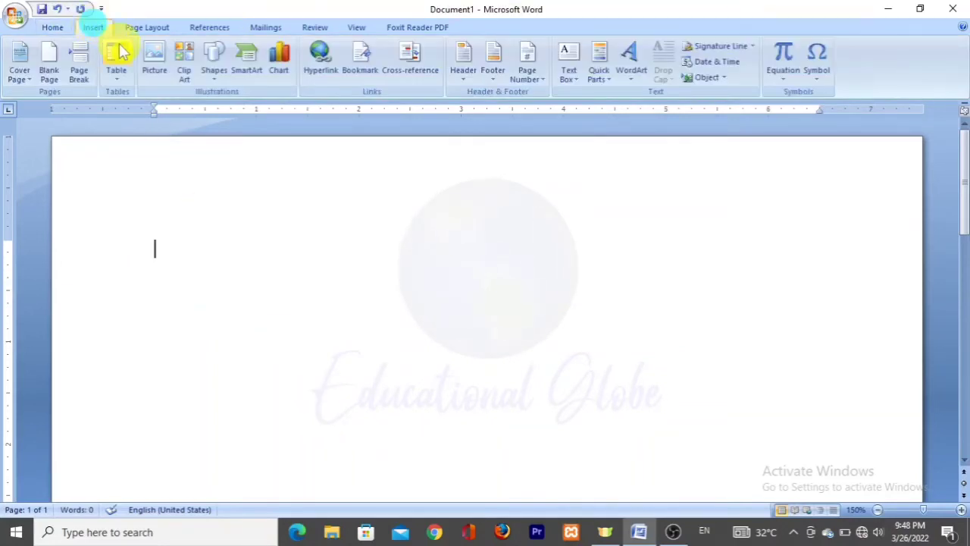
click(117, 64)
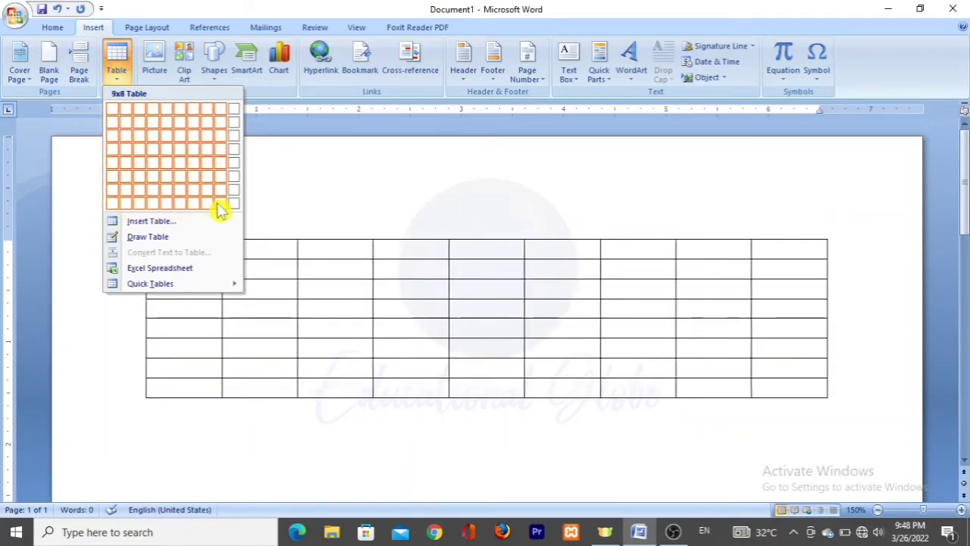
click(156, 223)
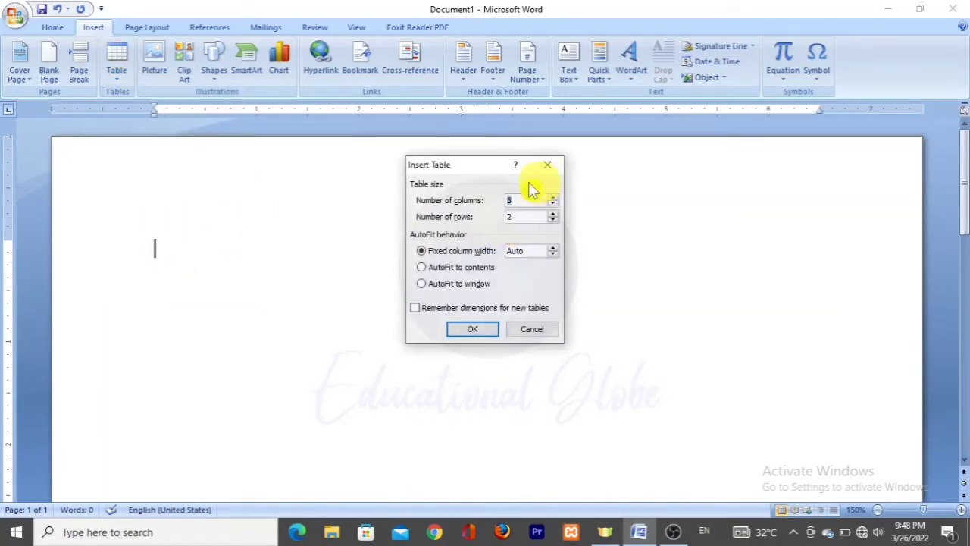
drag(476, 173, 412, 187)
text(0)
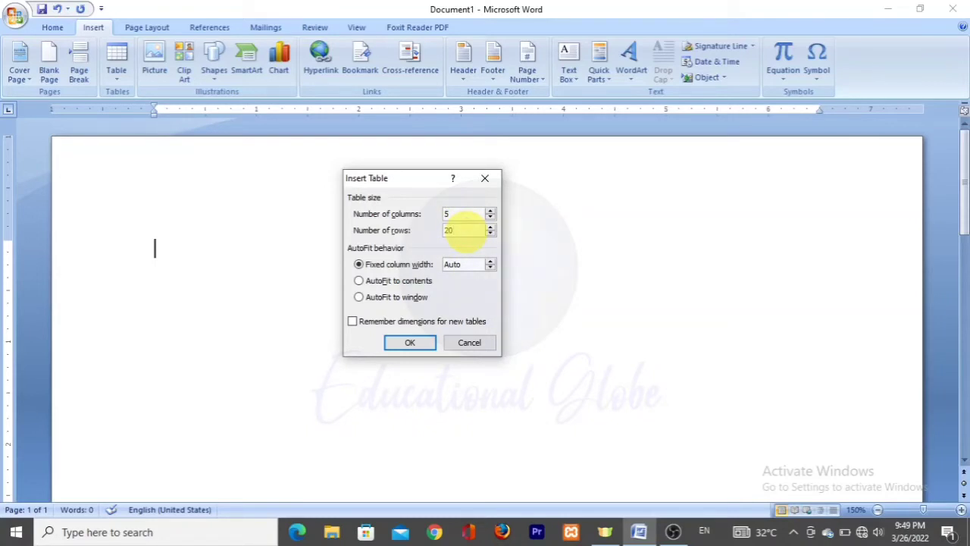
click(410, 343)
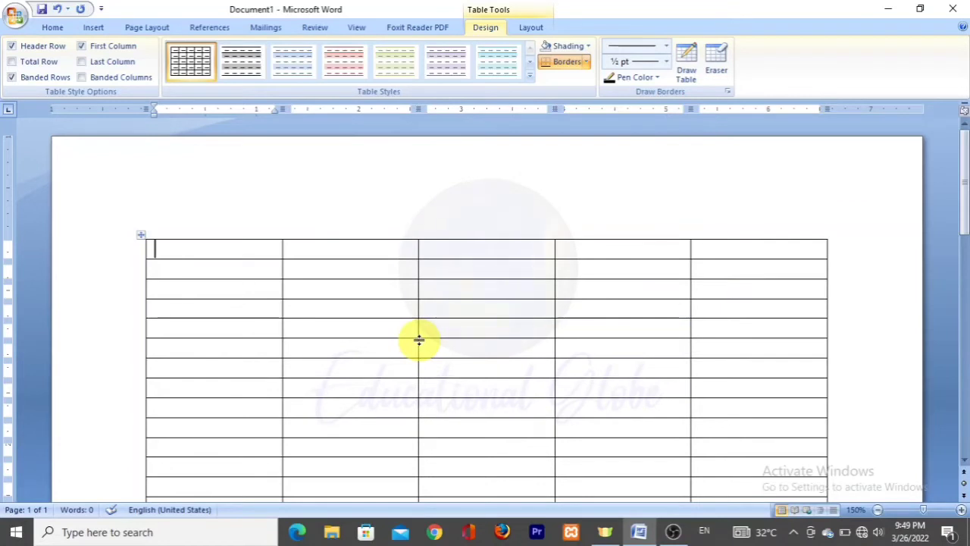
Step: Type headers S.No, Name, F/Name, Caste, Address and center them
text(S)
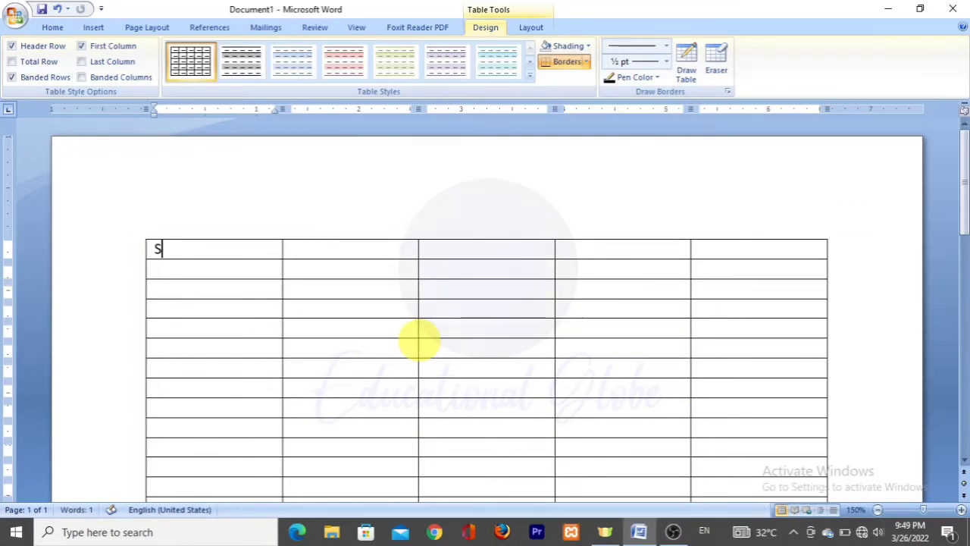
text(.No)
key(Tab)
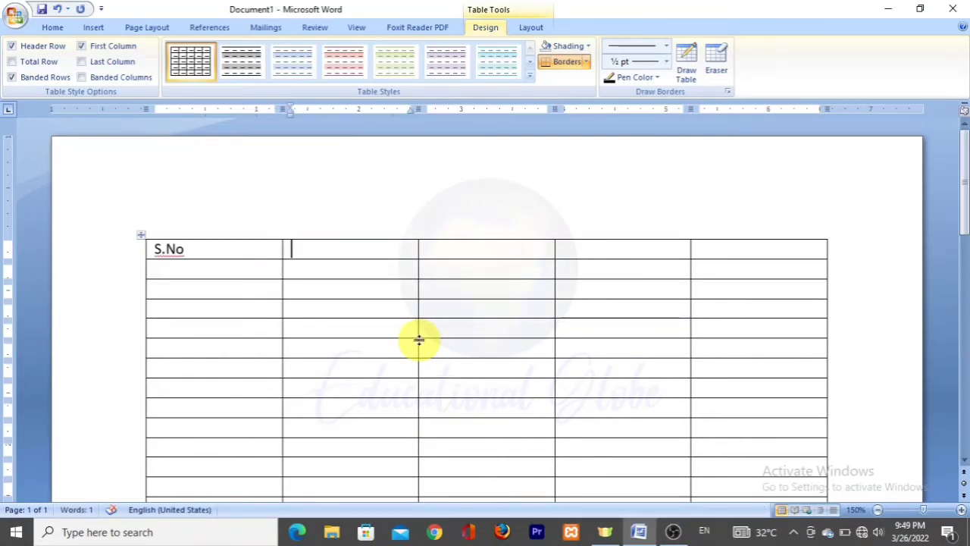
text(Name F/)
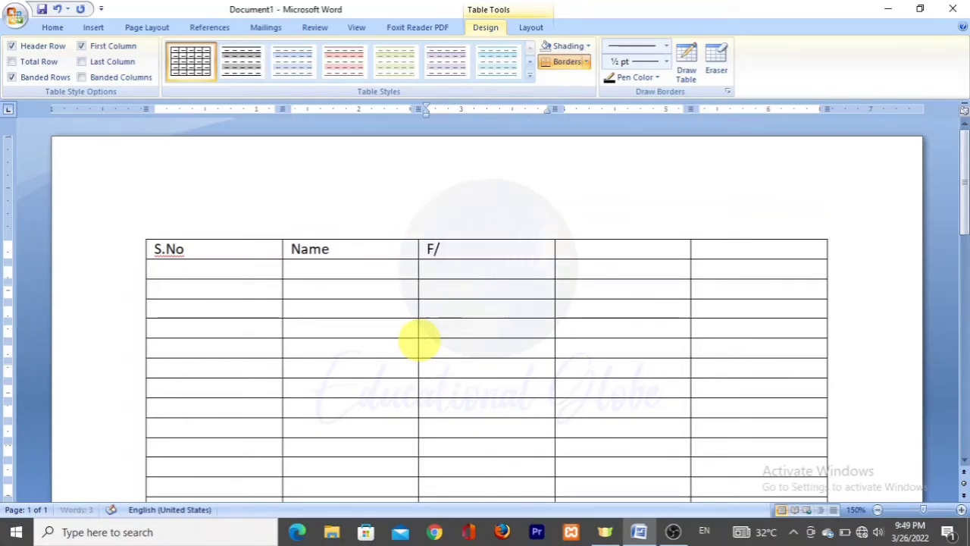
text(Name Cas)
text(te )
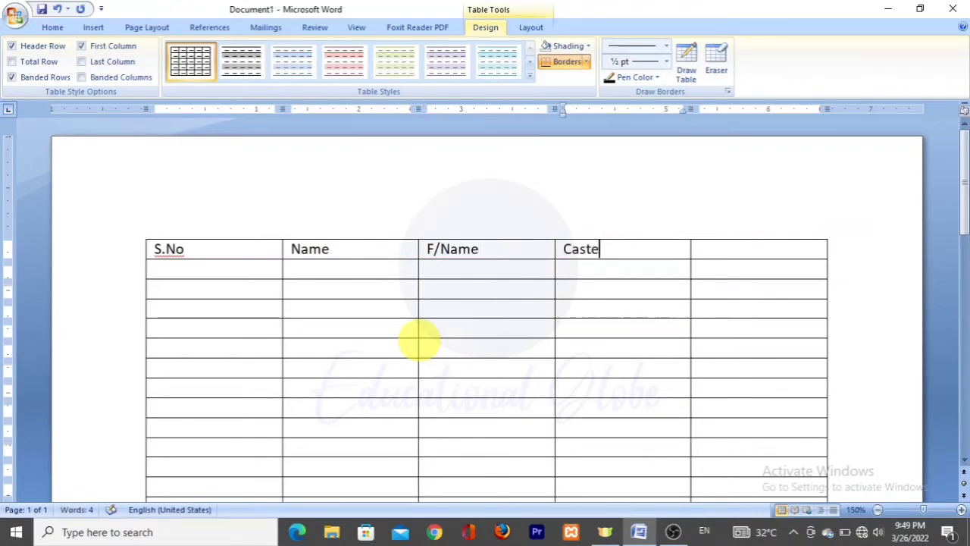
text(Address)
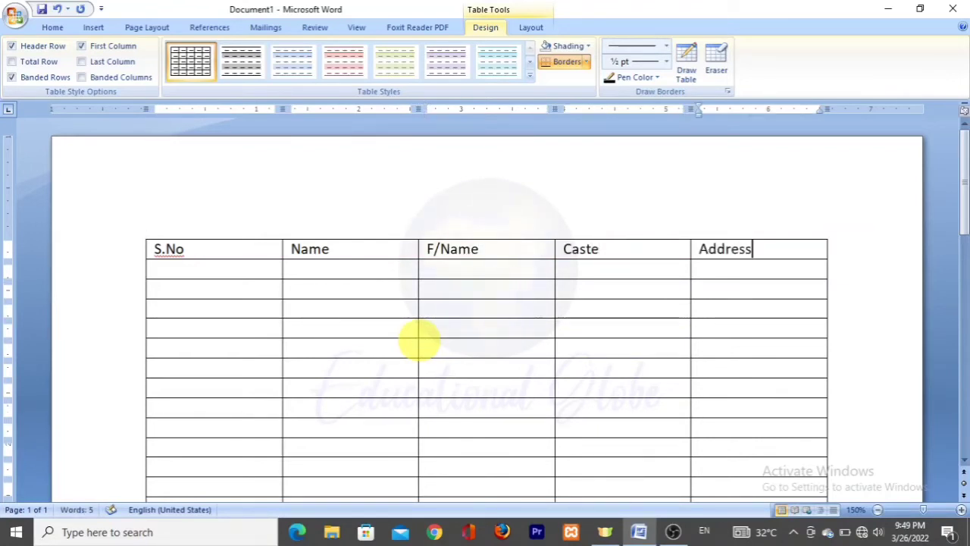
key(shift+Left)
key(shift+Left)
key(shift+Left)
key(shift+Left)
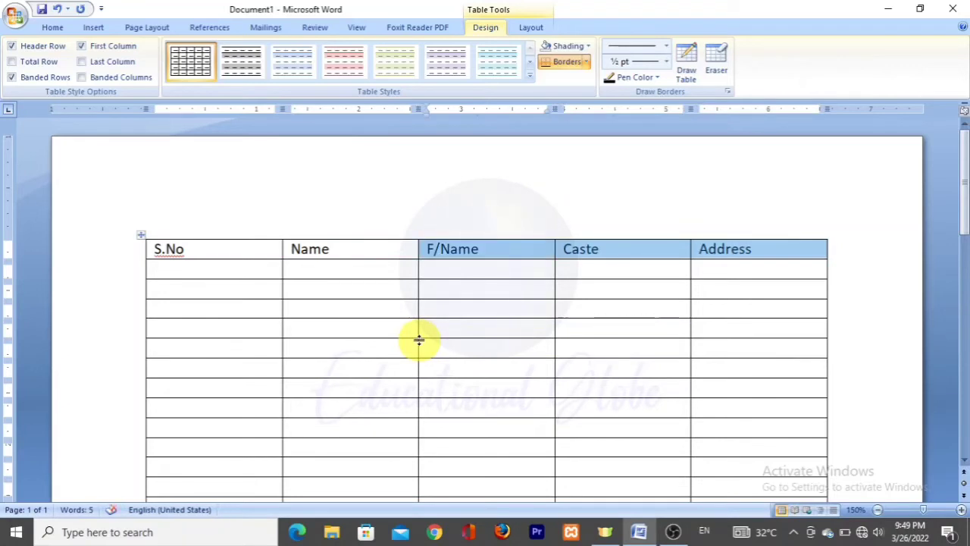
key(shift+Left)
key(shift+Left)
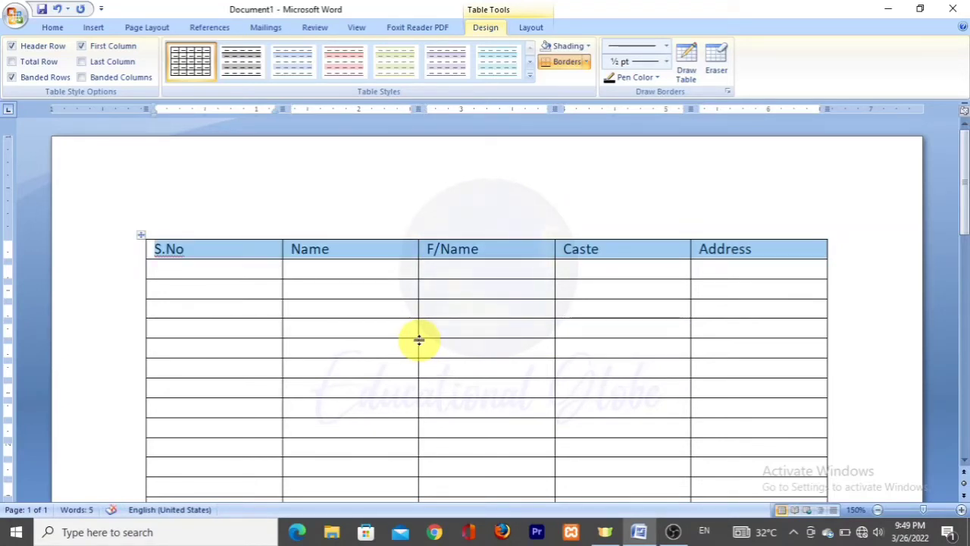
key(ctrl+e)
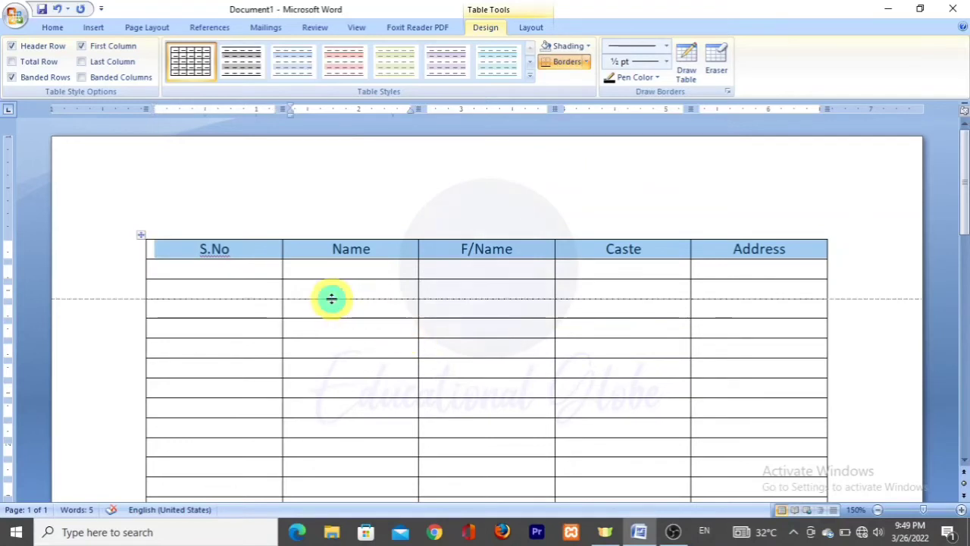
click(354, 275)
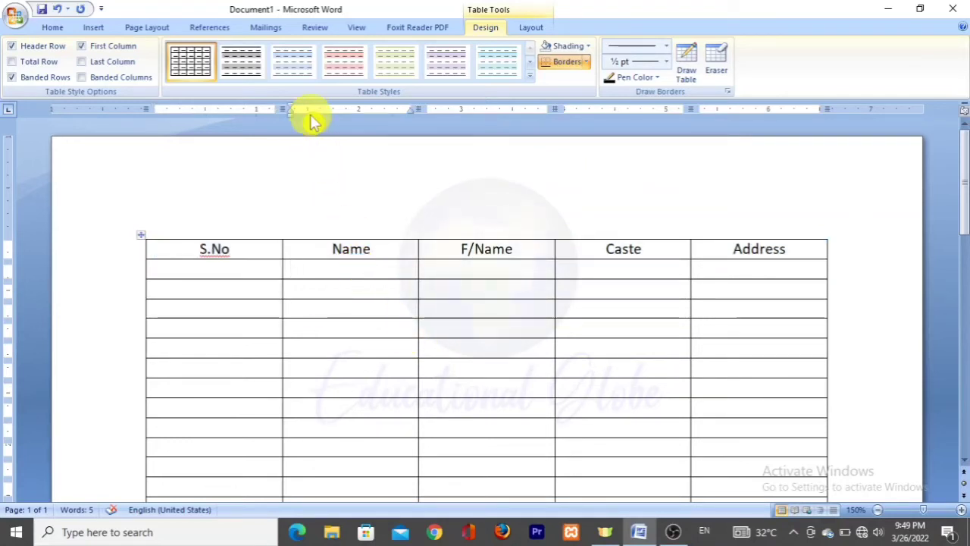
Step: Apply the teal gridded banded table style to the table
click(143, 238)
click(180, 265)
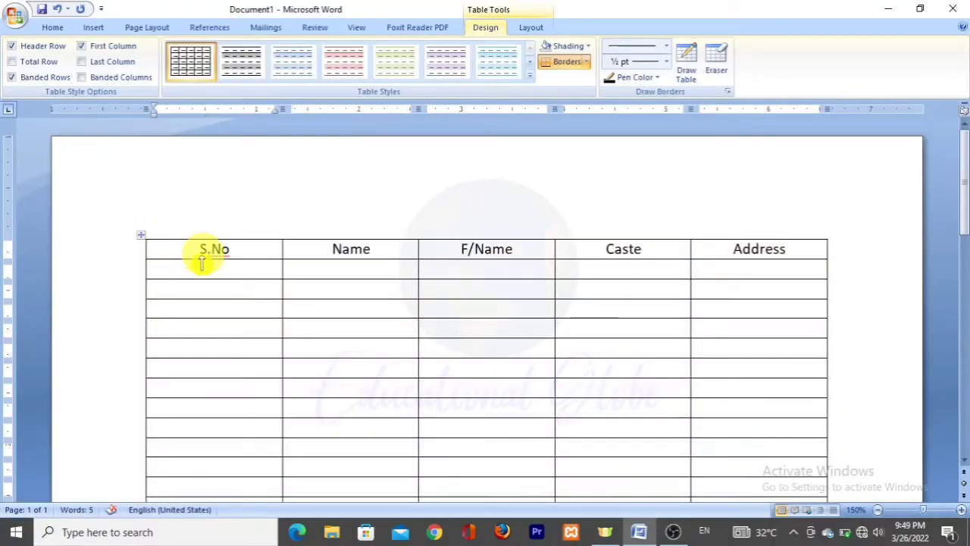
click(141, 235)
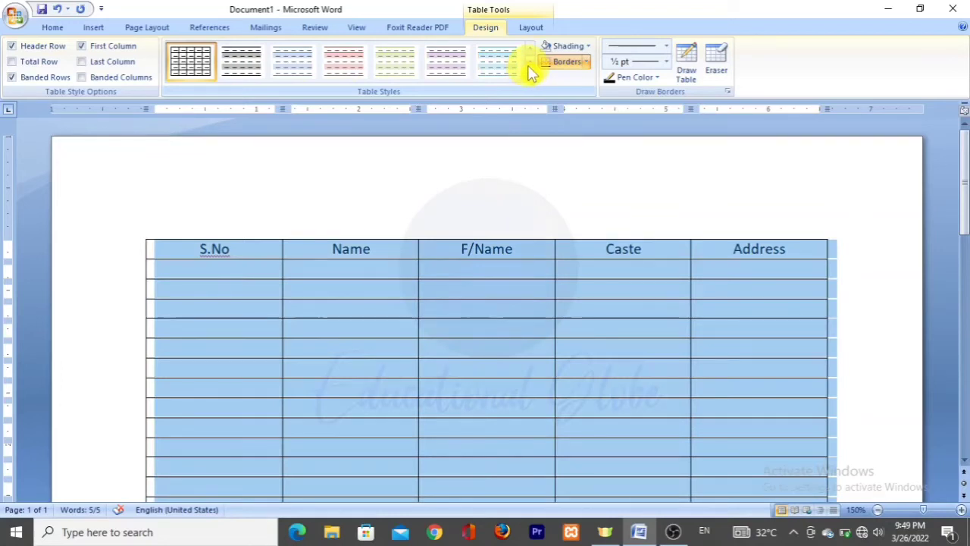
click(529, 61)
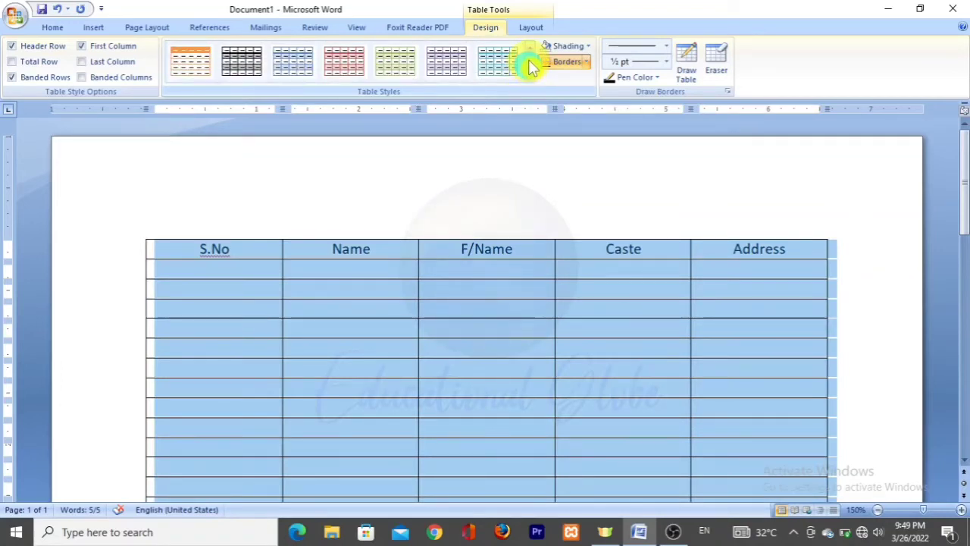
click(493, 62)
Step: Select the whole table and delete it
click(619, 216)
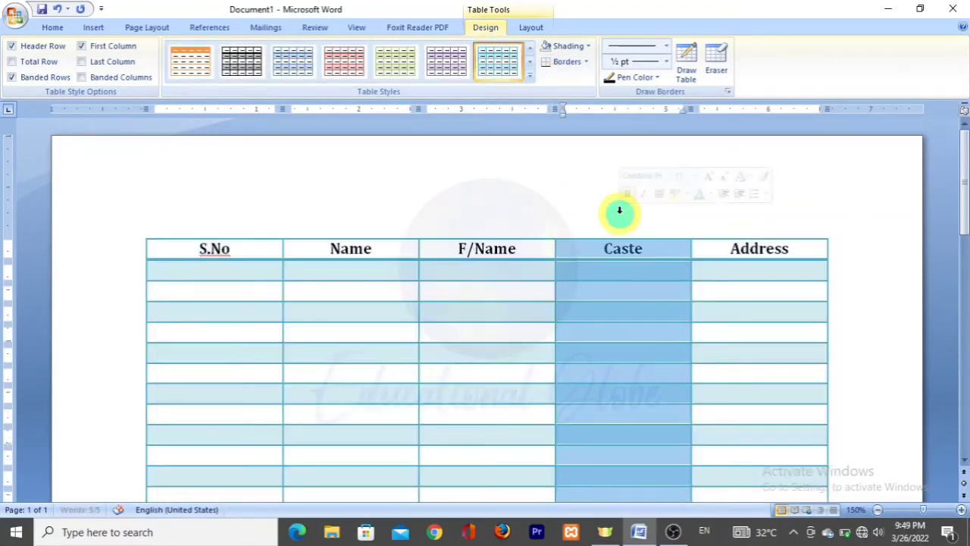
click(783, 221)
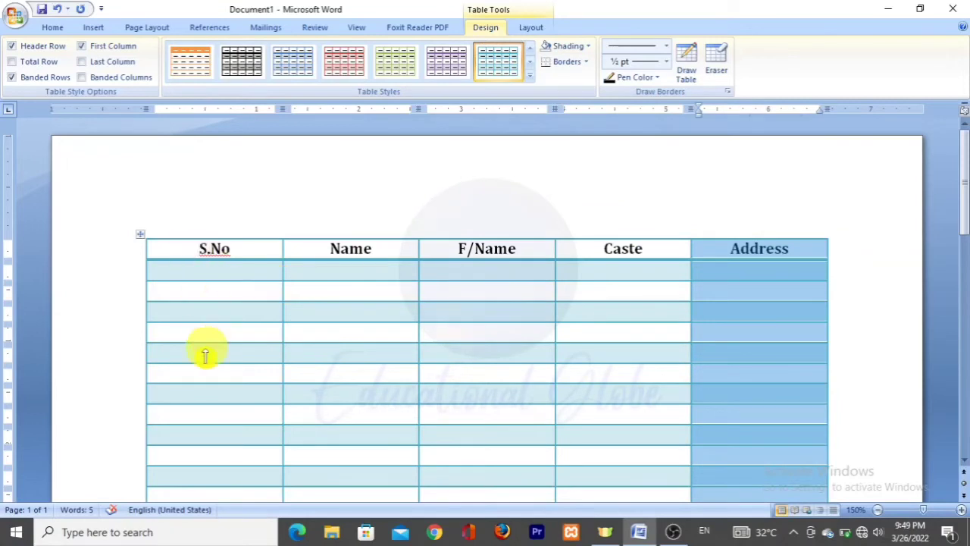
click(386, 206)
key(ctrl+a)
key(BackSpace)
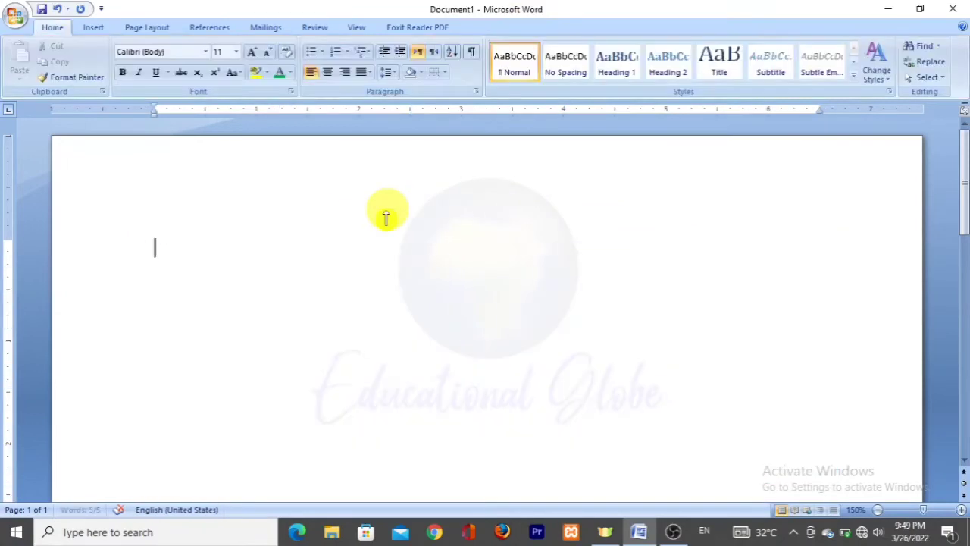
Step: Draw the new table's outer border with Draw Table
click(94, 28)
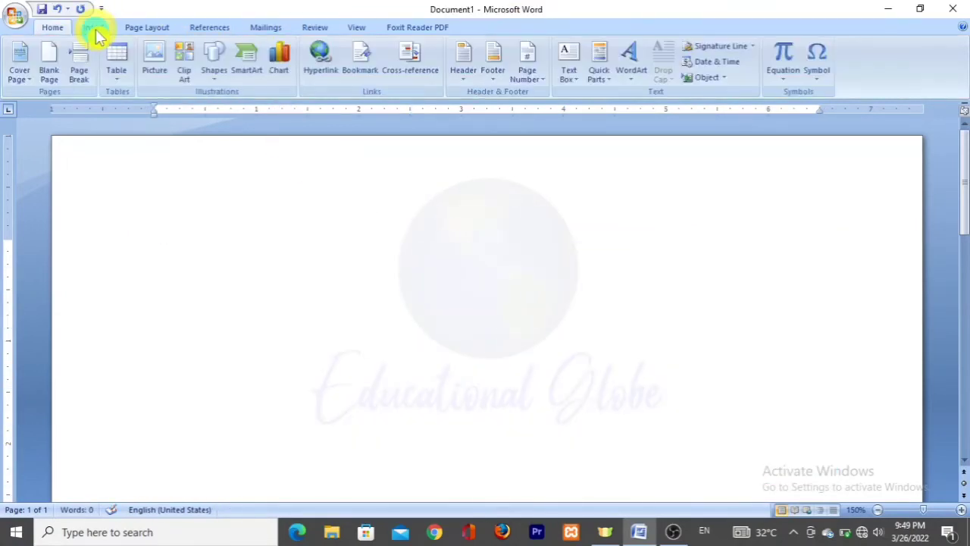
click(117, 76)
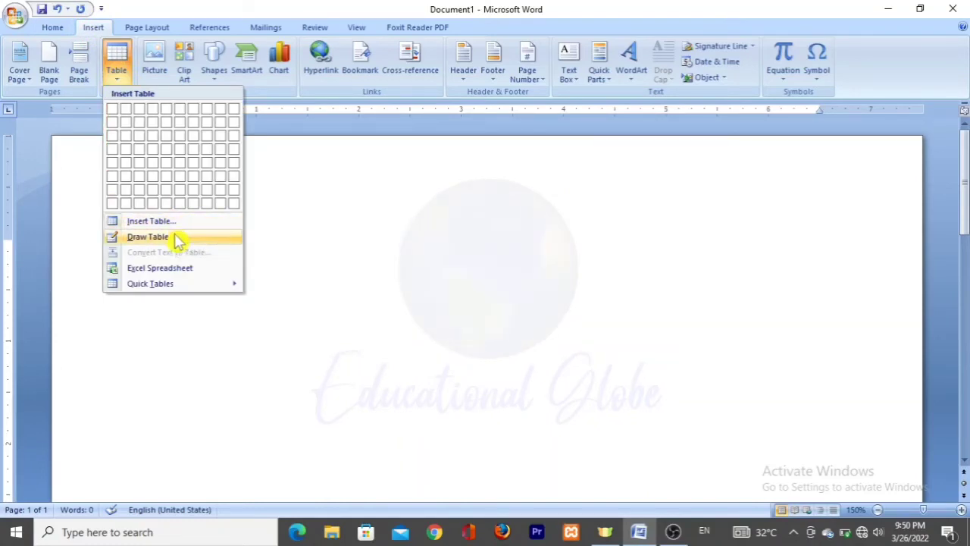
click(177, 239)
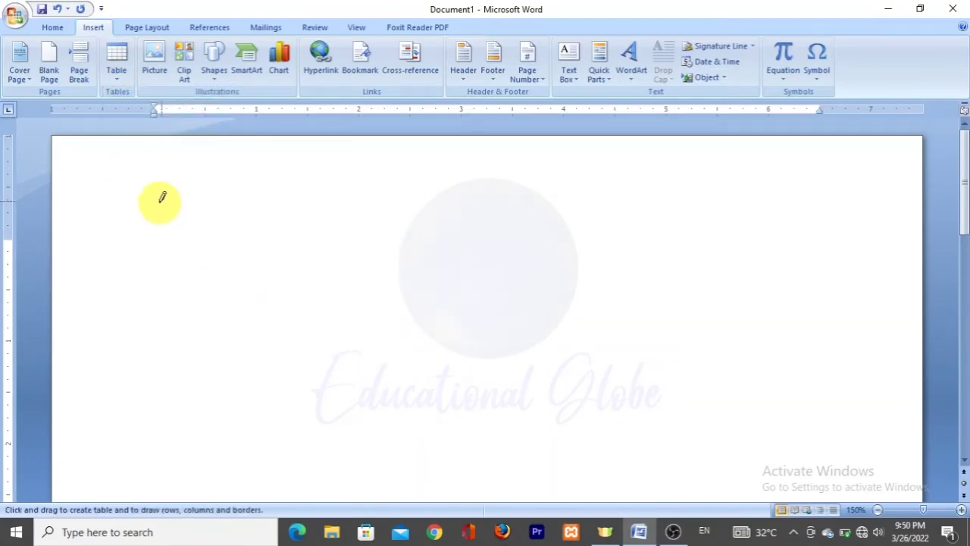
mouse_move(154, 227)
mouse_down()
mouse_move(749, 529)
mouse_move(790, 510)
mouse_move(800, 476)
mouse_up()
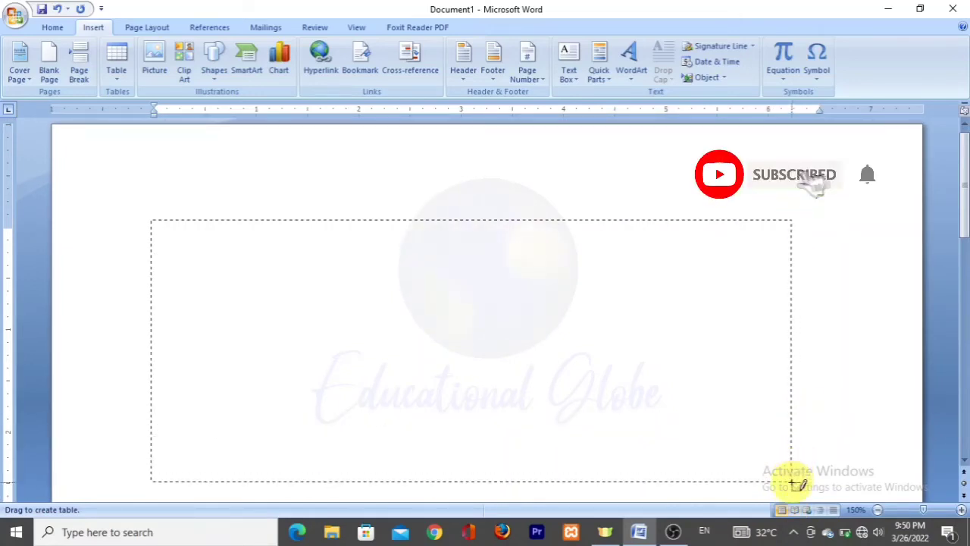
drag(799, 476, 787, 478)
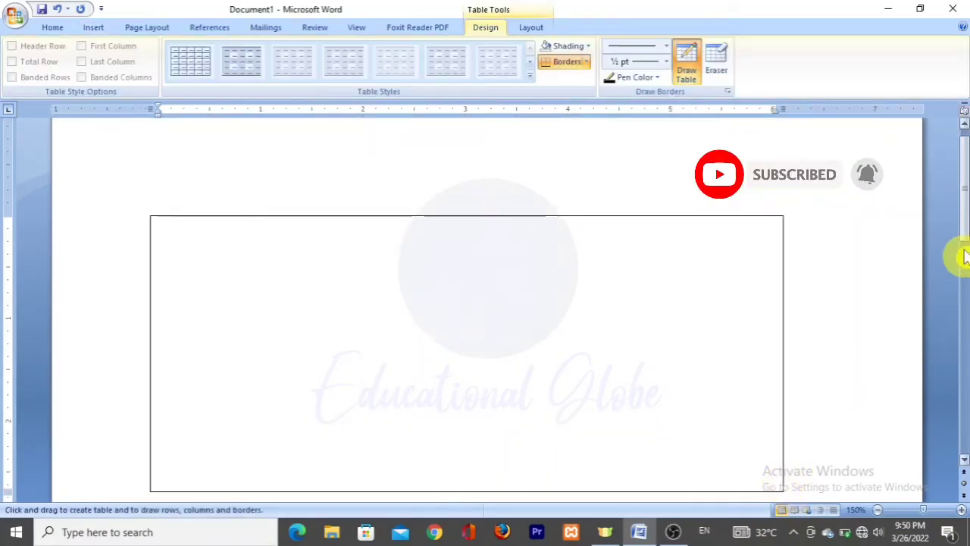
drag(960, 228, 960, 303)
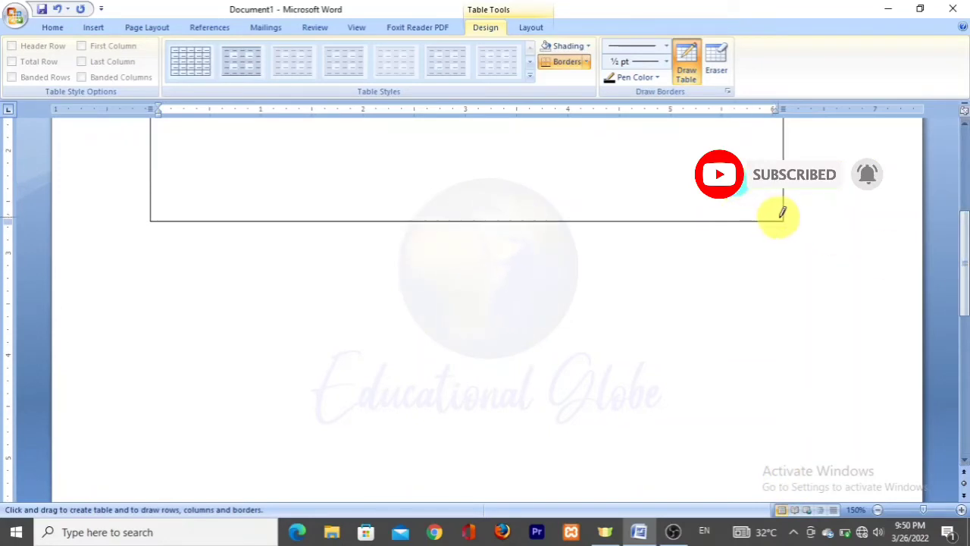
drag(960, 284, 960, 191)
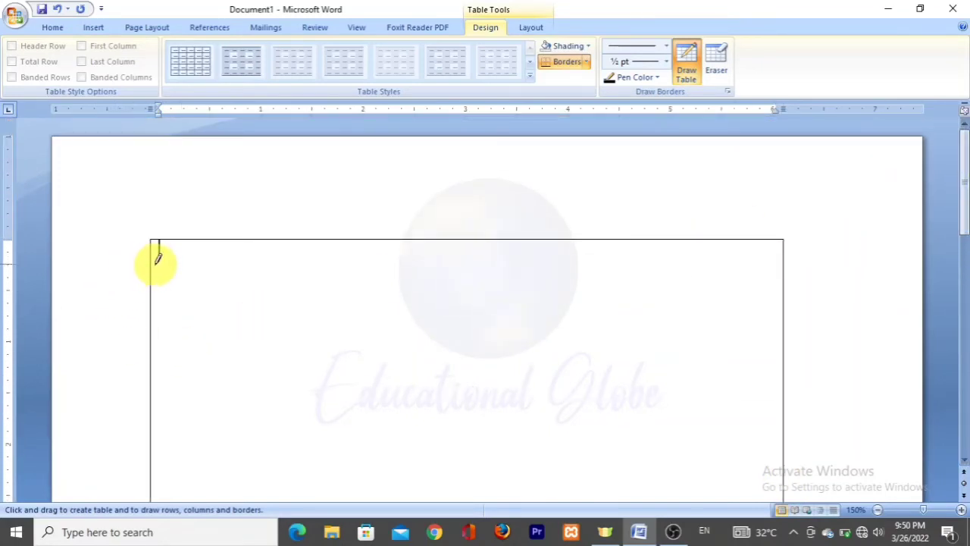
Step: Pencil in a header row line, five columns and a second row
mouse_move(154, 276)
mouse_down()
mouse_move(471, 303)
mouse_move(737, 261)
mouse_up()
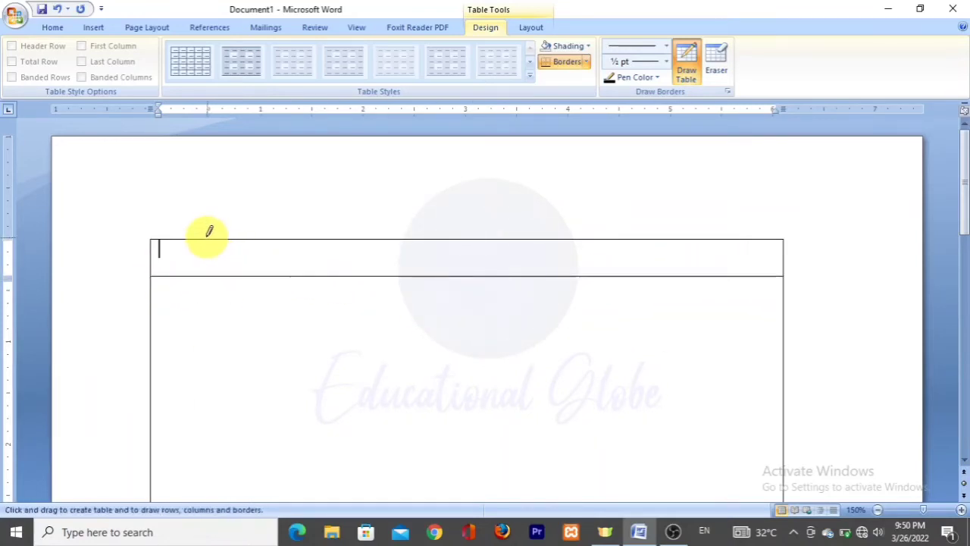
mouse_move(197, 235)
mouse_down()
mouse_move(174, 530)
mouse_move(162, 540)
mouse_up()
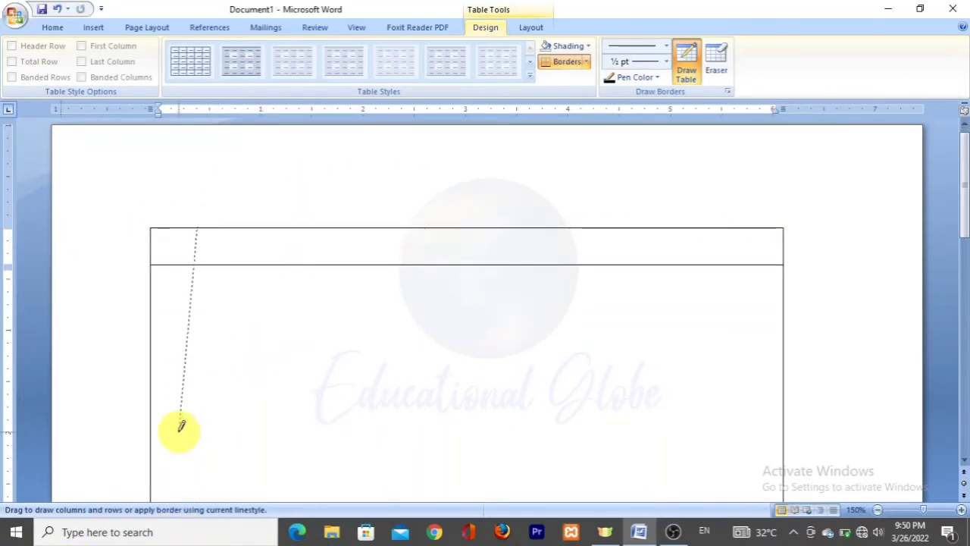
mouse_move(182, 542)
mouse_down()
mouse_move(180, 440)
mouse_move(196, 454)
mouse_up()
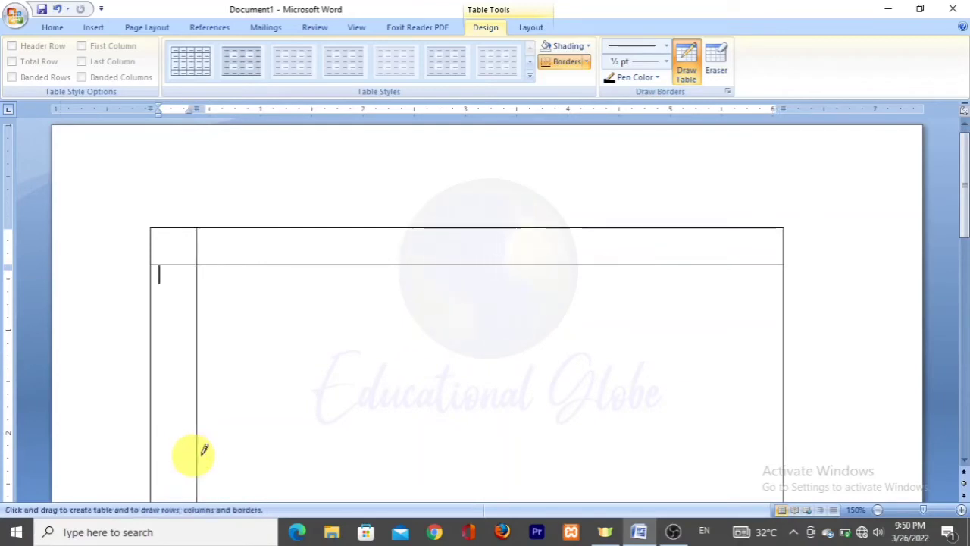
click(168, 277)
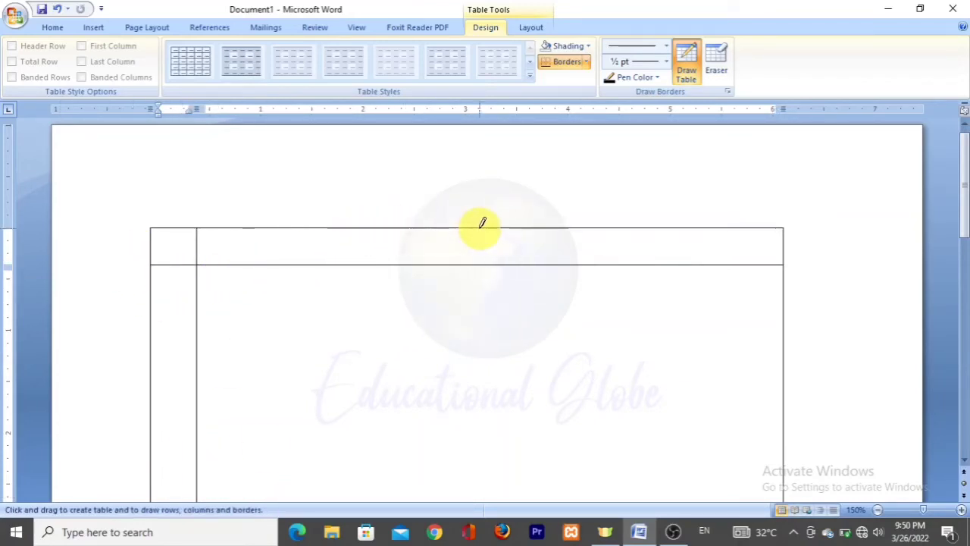
drag(479, 227, 479, 419)
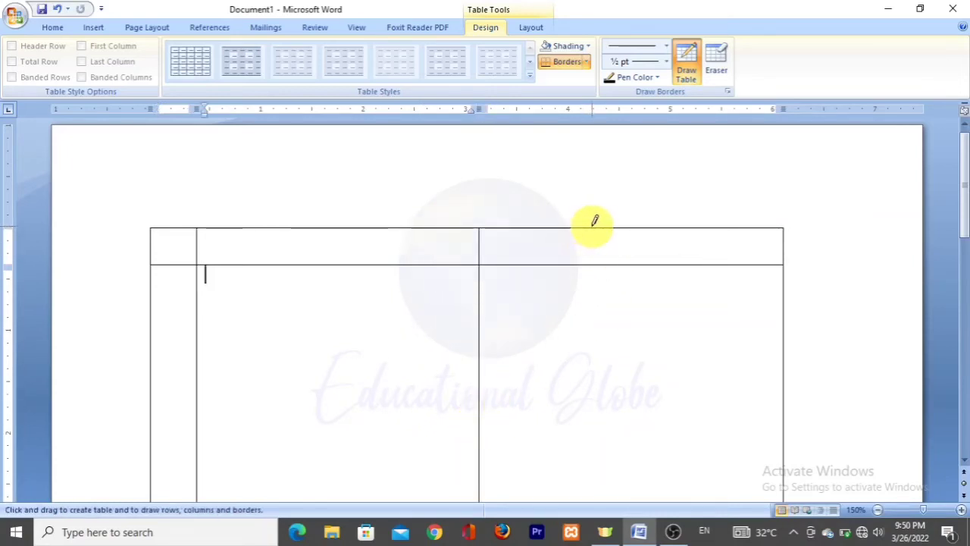
drag(592, 227, 598, 393)
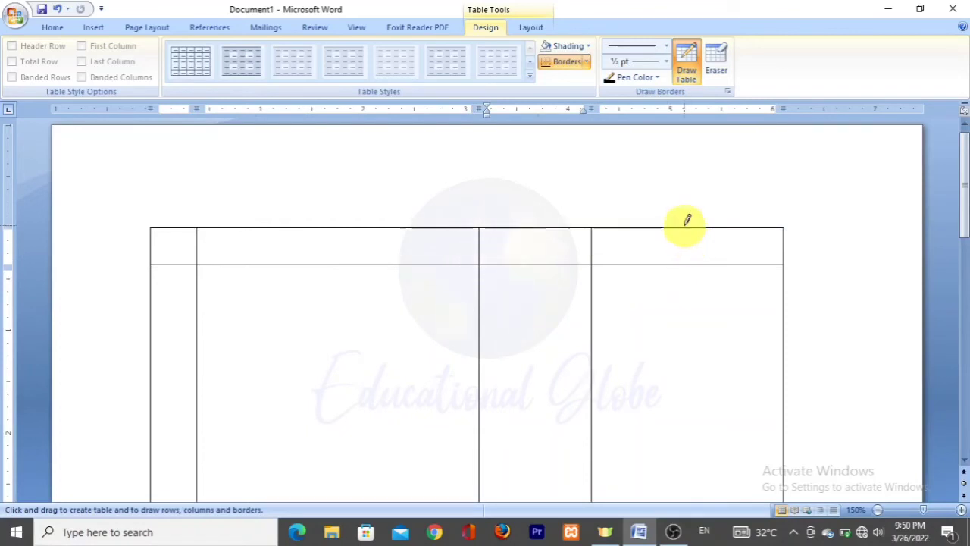
drag(682, 228, 684, 371)
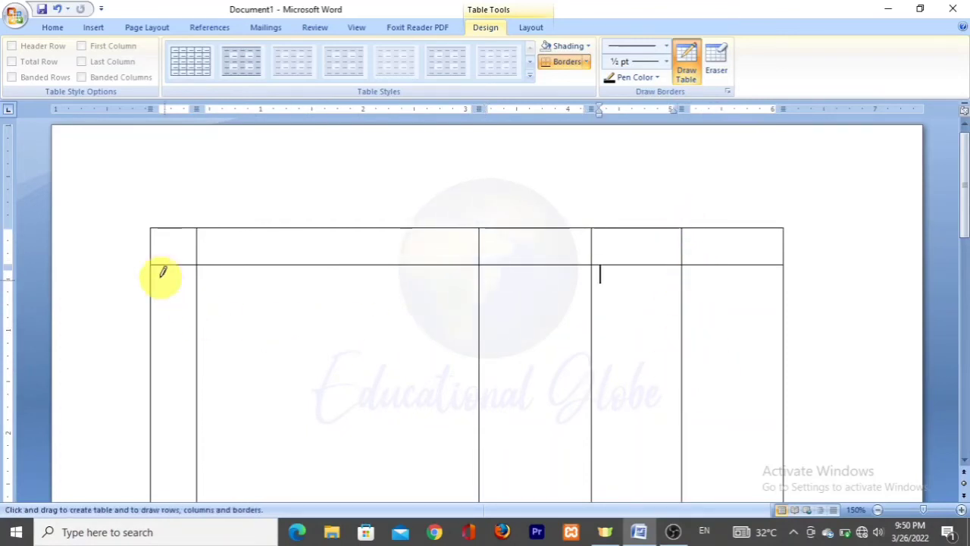
click(166, 249)
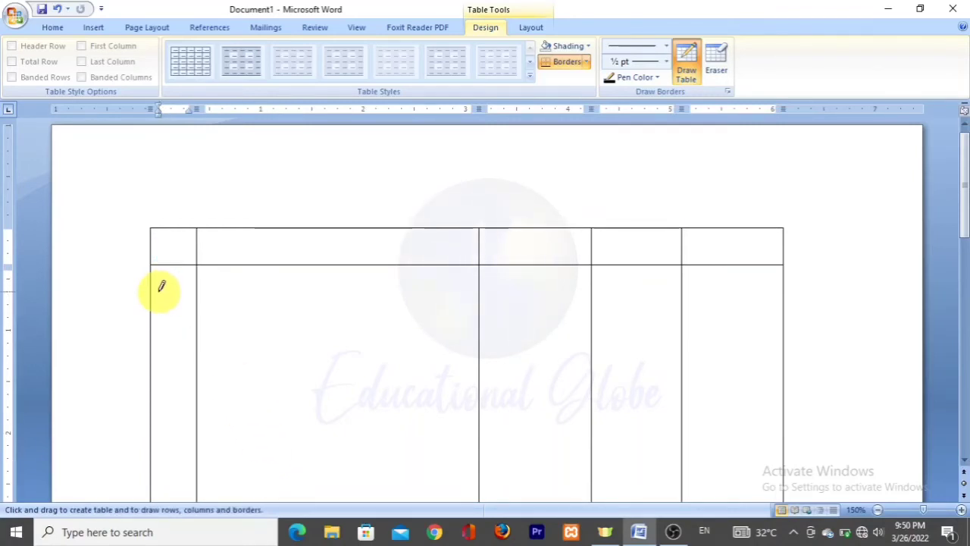
drag(157, 310, 778, 312)
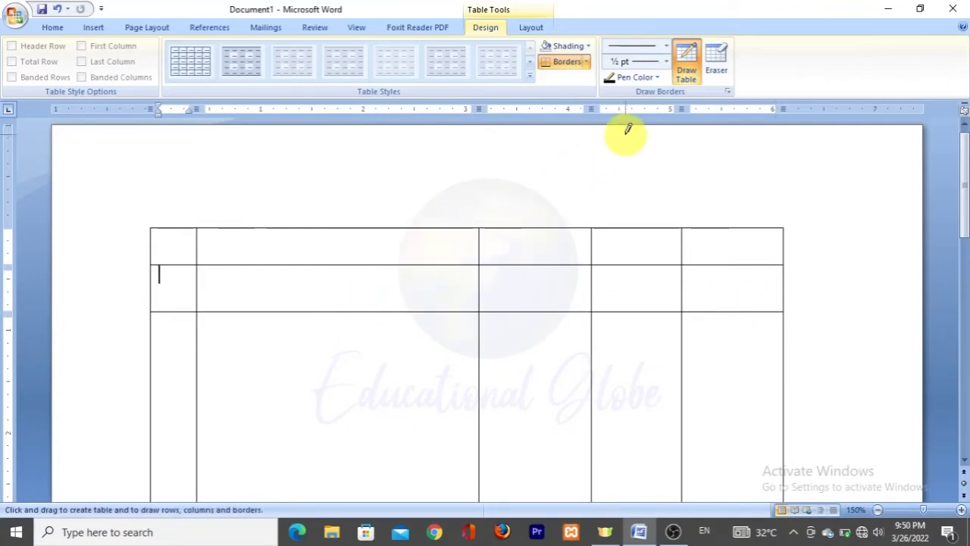
Step: Erase the column dividers in the table's top row so it becomes one full-width cell
click(720, 72)
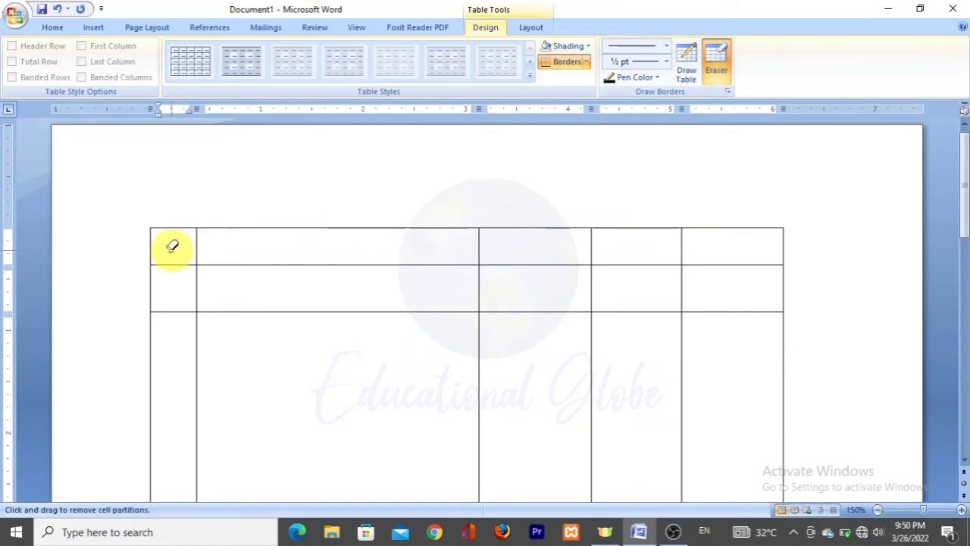
drag(169, 250, 726, 247)
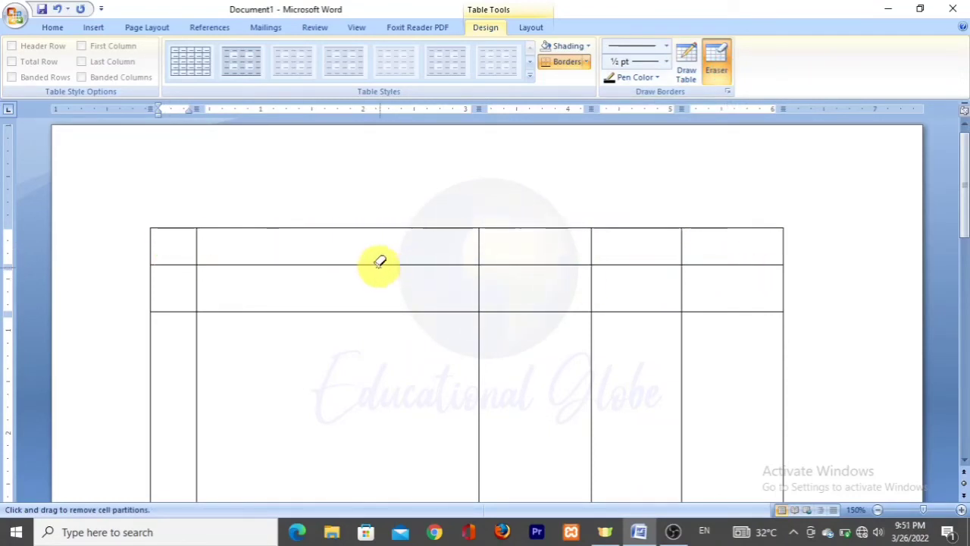
drag(175, 241, 231, 242)
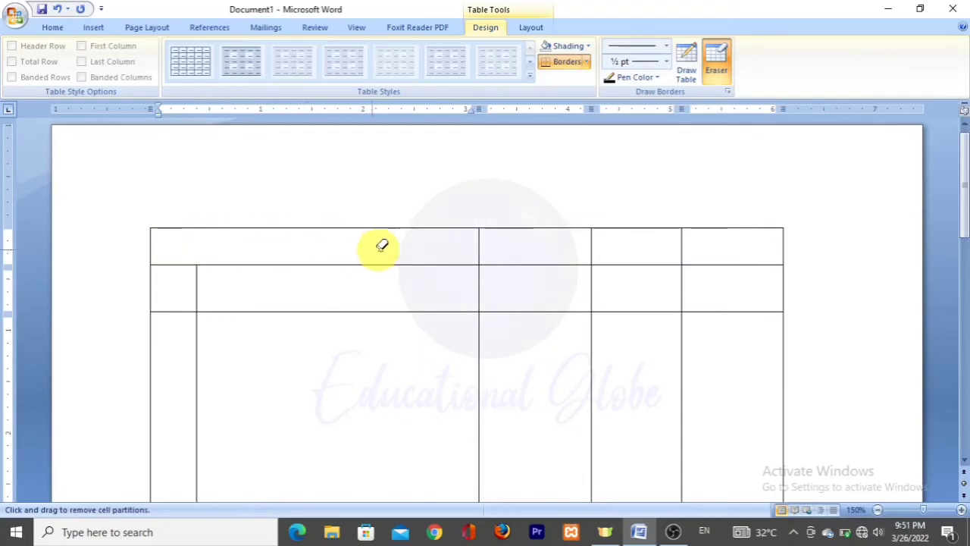
drag(457, 245, 708, 251)
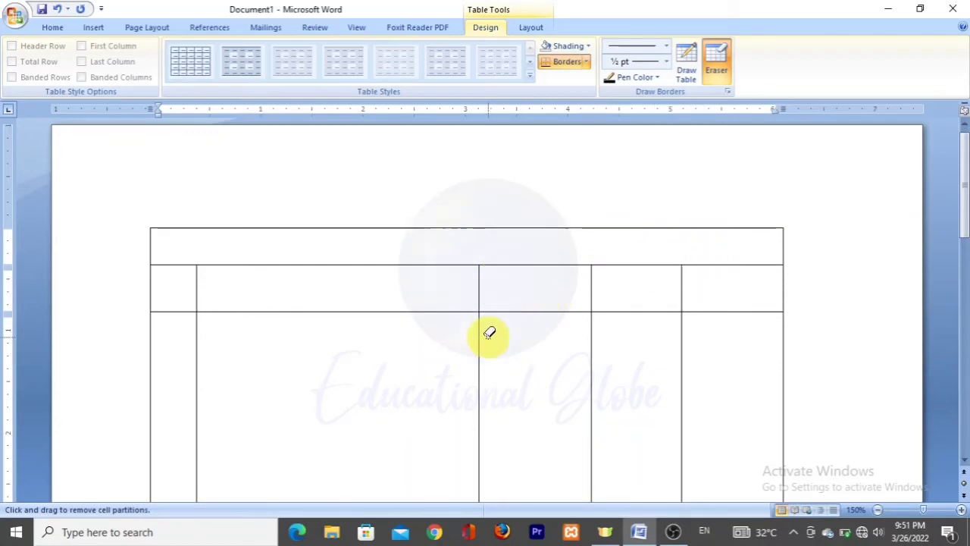
Step: Enter the EDUCATIONAL GLOBE BOOK STORE title, centred, enlarged, bold and underlined
text(EDUCATIONAL GLOBE BOOK STORE)
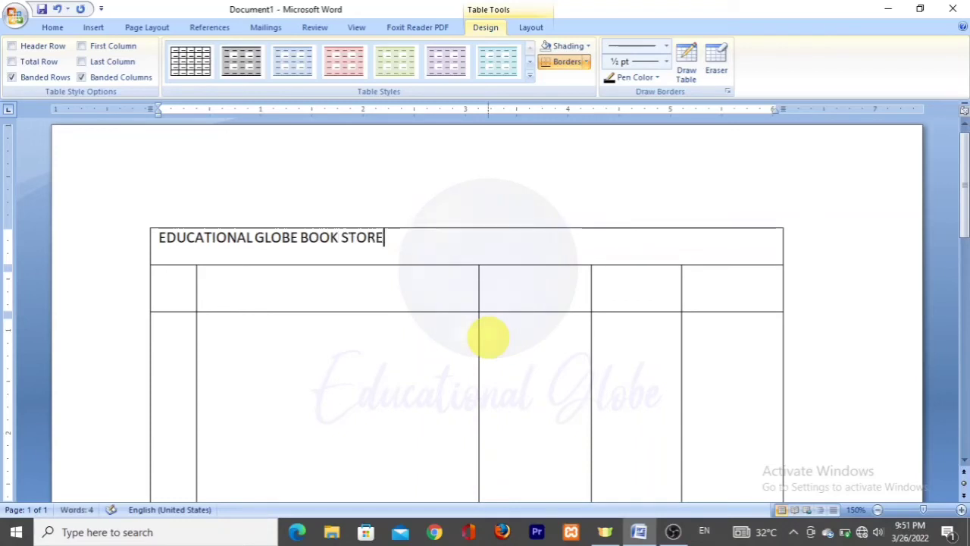
key(ctrl+e)
key(shift+Home)
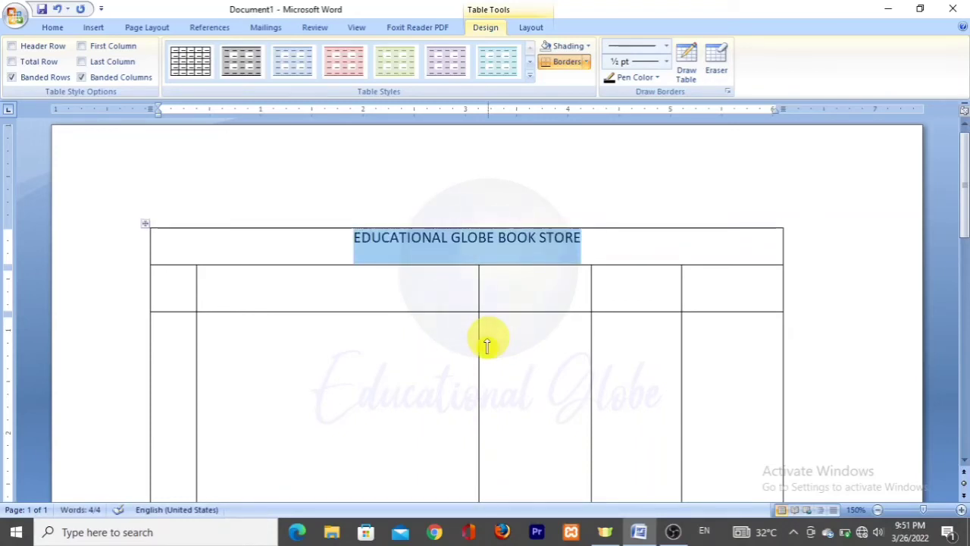
key(ctrl+shift+period)
key(ctrl+shift+period)
key(ctrl+shift+period)
key(ctrl+shift+period)
key(ctrl+b)
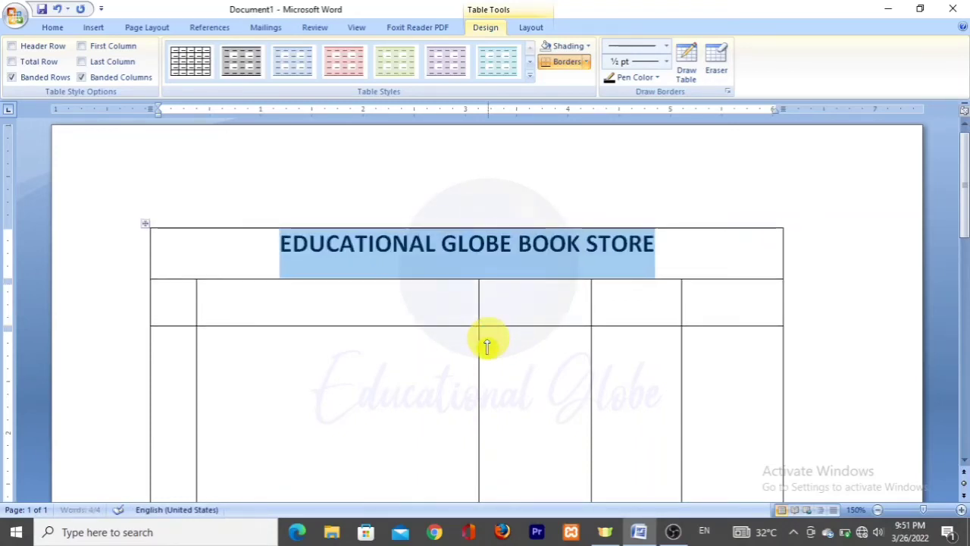
key(ctrl+u)
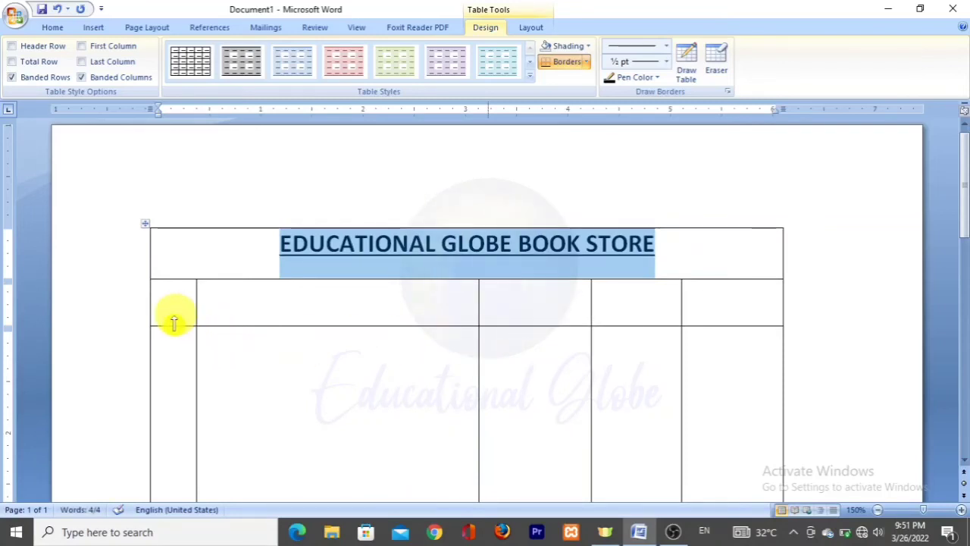
click(175, 313)
text(Name of It)
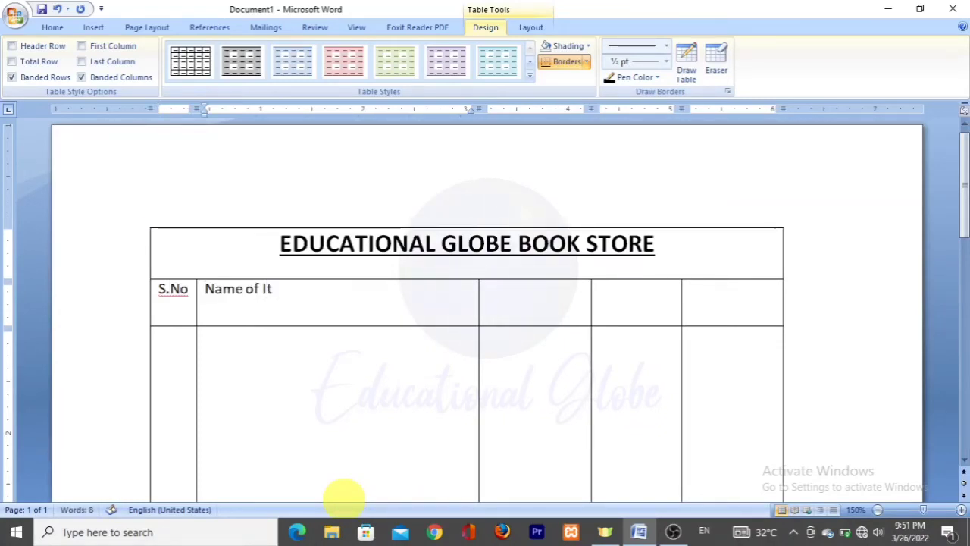
Step: Type the remaining column headings: Name of Item, PRICE, QUANTITY and TOTAL
text(em)
key(Tab)
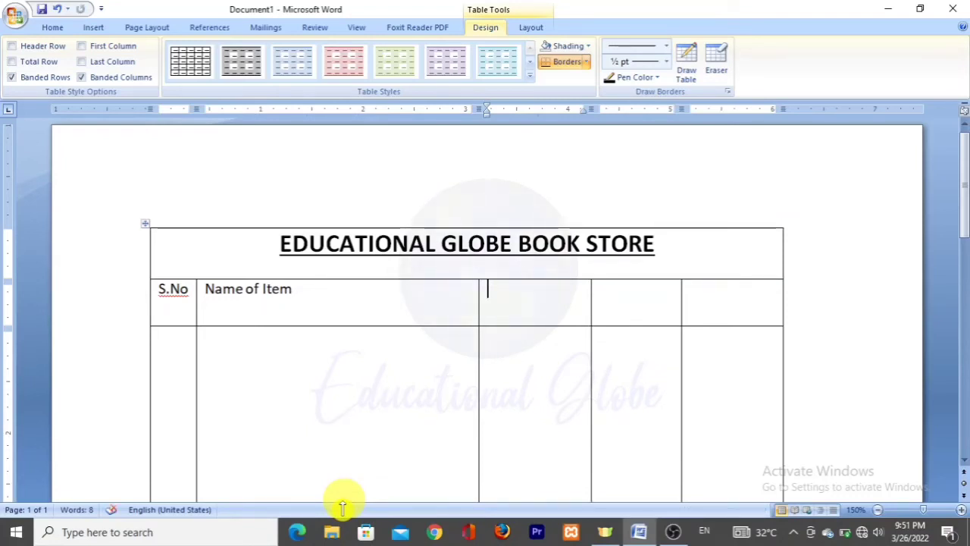
text(PRIC)
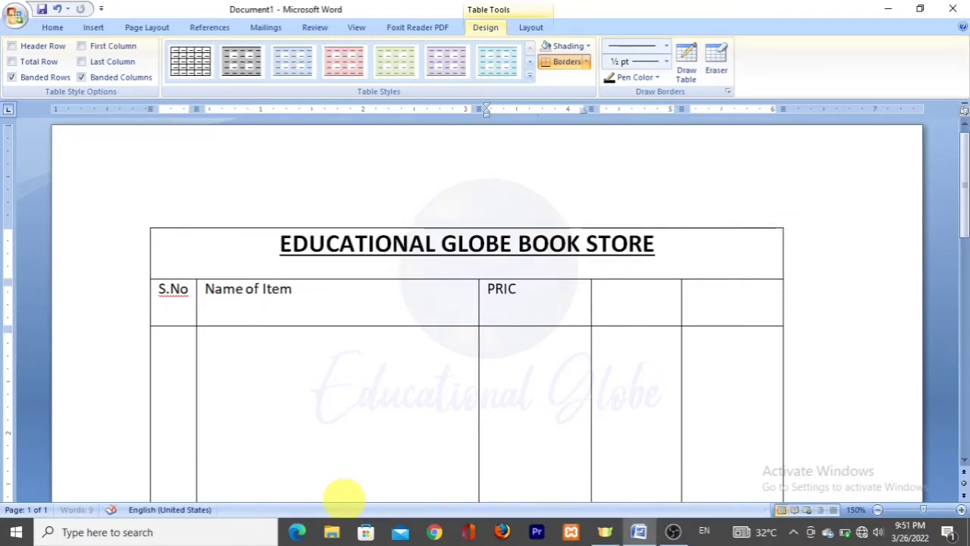
text(E)
key(Tab)
text(U)
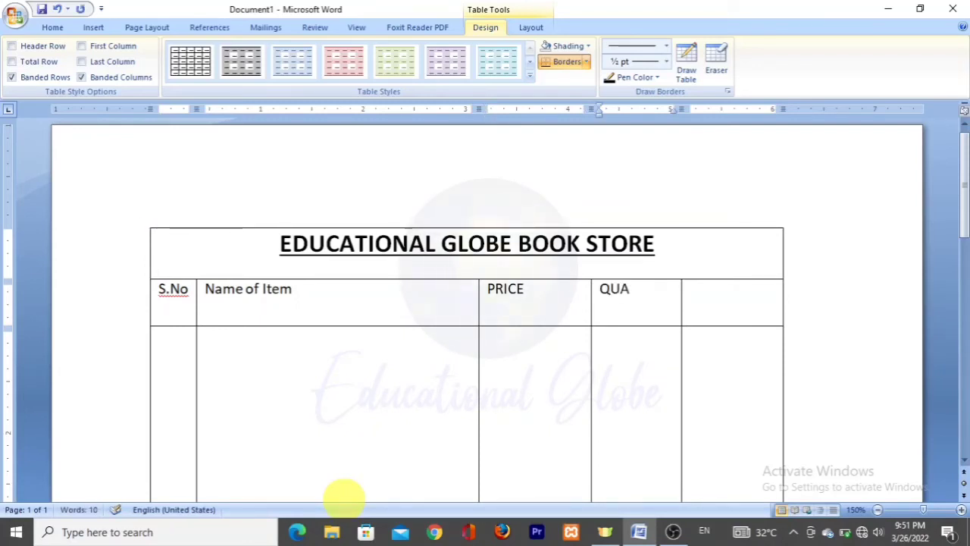
text(Y)
key(Tab)
text(TOTAL)
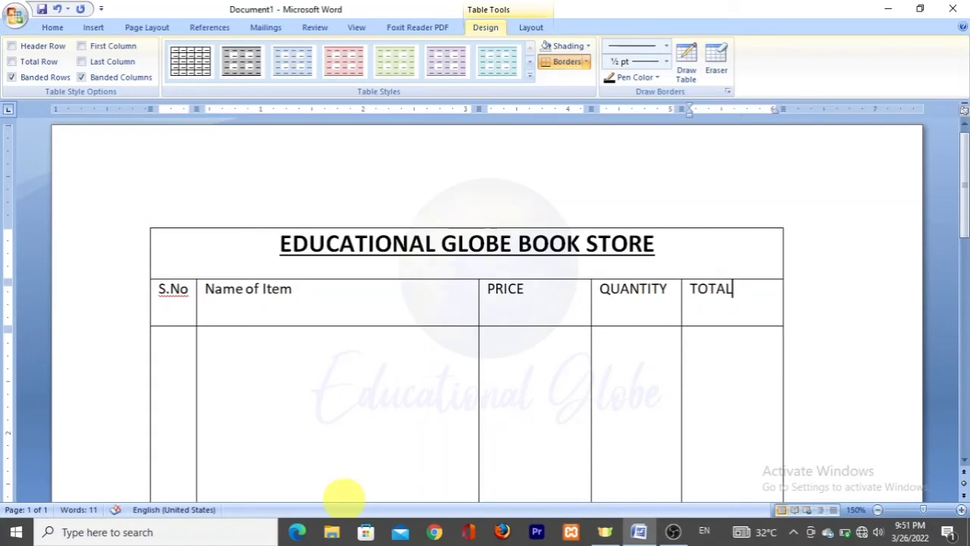
Step: Convert the whole header row to uppercase and centre the labels
key(shift+Left)
key(shift+Left)
key(shift+Left)
key(shift+Left)
key(shift+Up)
key(shift+Right)
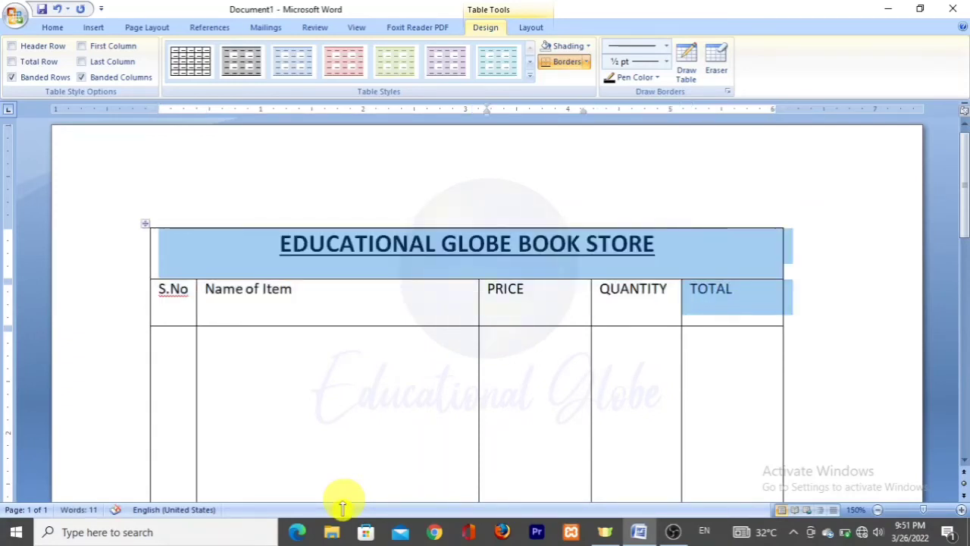
key(shift+Down)
key(shift+Left)
key(shift+Left)
key(shift+Left)
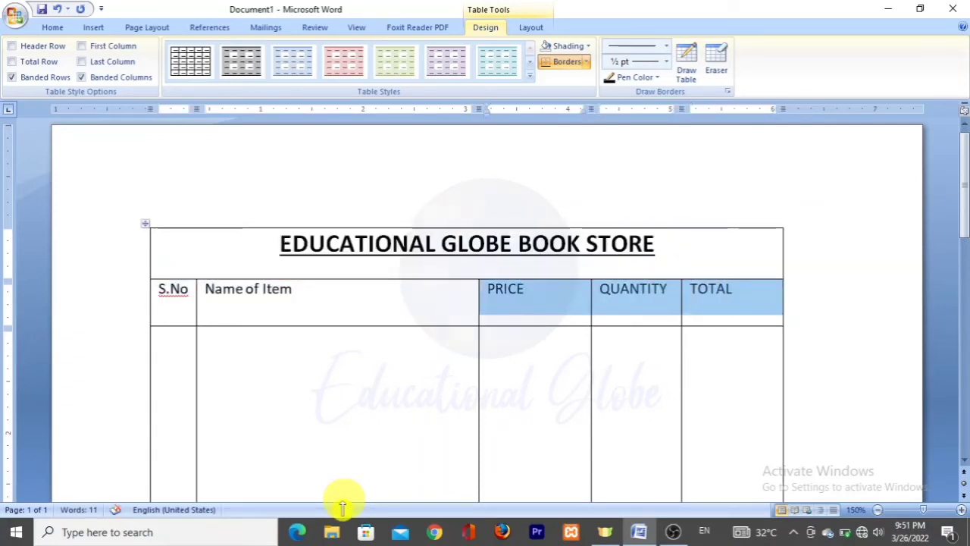
key(shift+Left)
key(shift+Left)
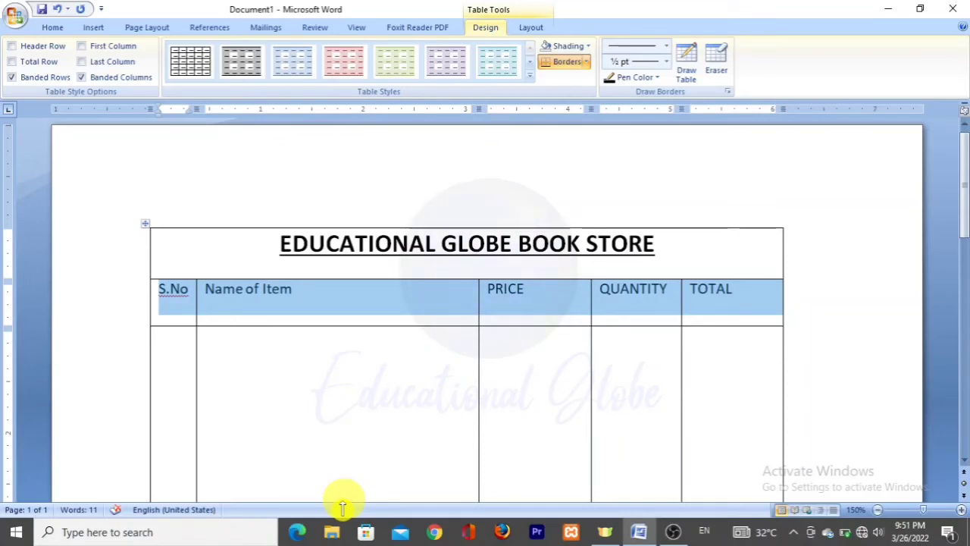
key(shift+F3)
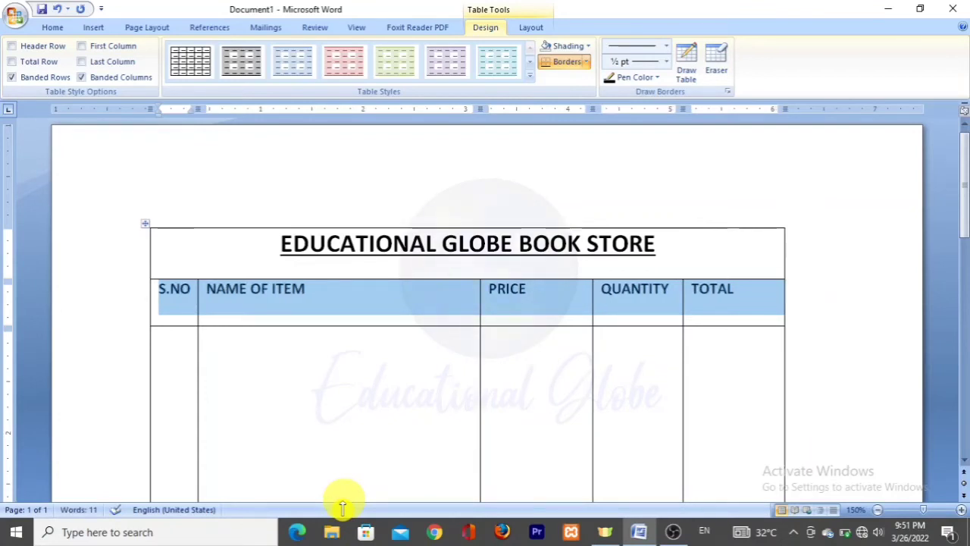
key(ctrl+e)
Step: Check the page in print preview at 100% and whole-page zoom, then return to editing
click(454, 393)
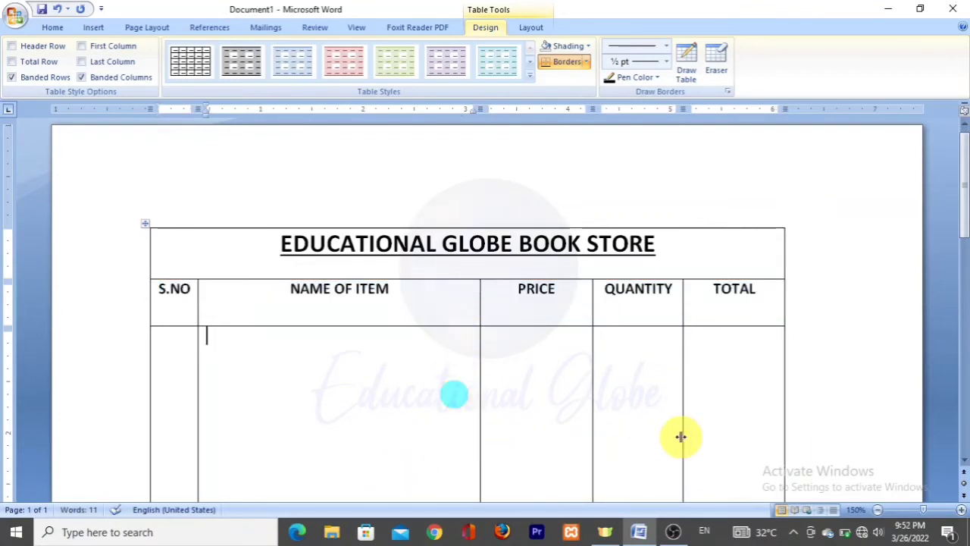
key(ctrl+F2)
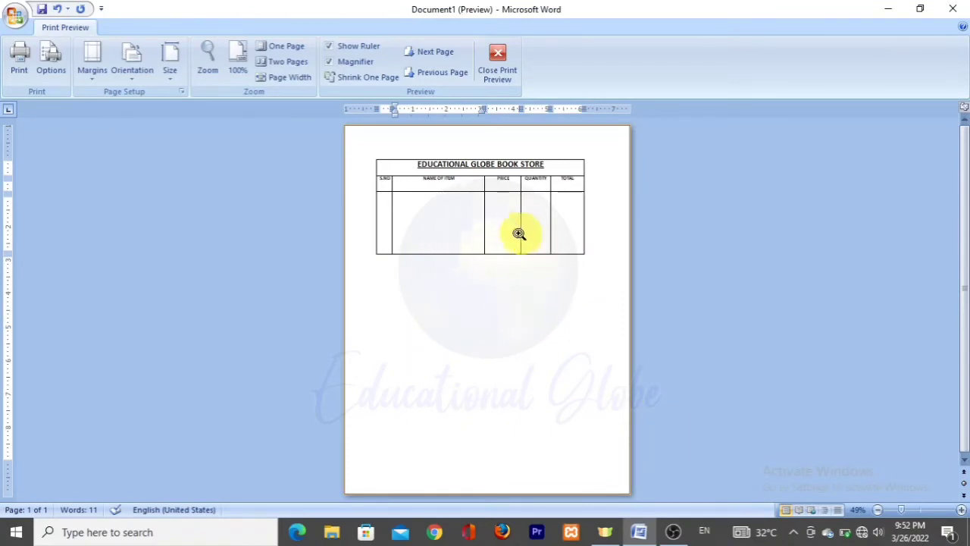
click(514, 232)
click(517, 235)
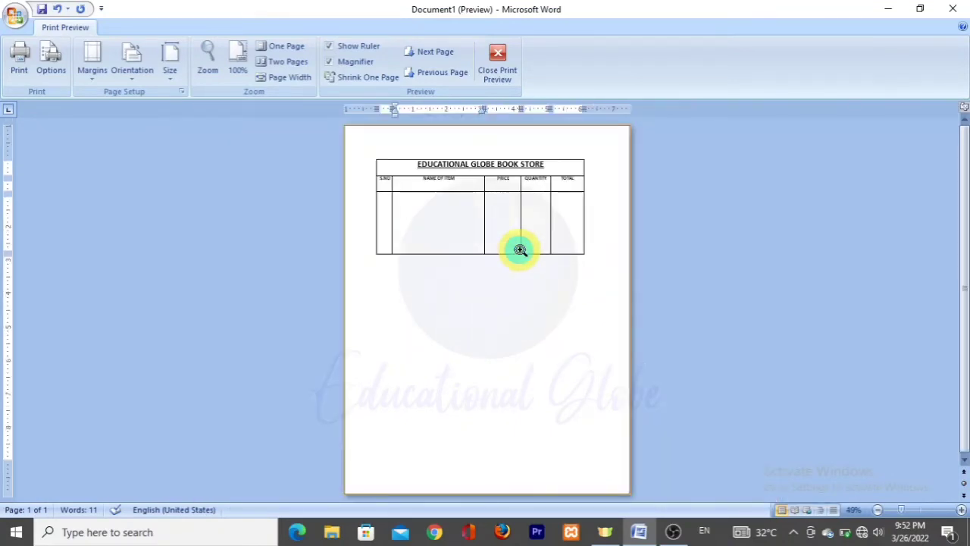
key(ctrl+F2)
Step: Drag the store table's bottom-right corner downward so the blank data row becomes much taller
drag(960, 212, 960, 264)
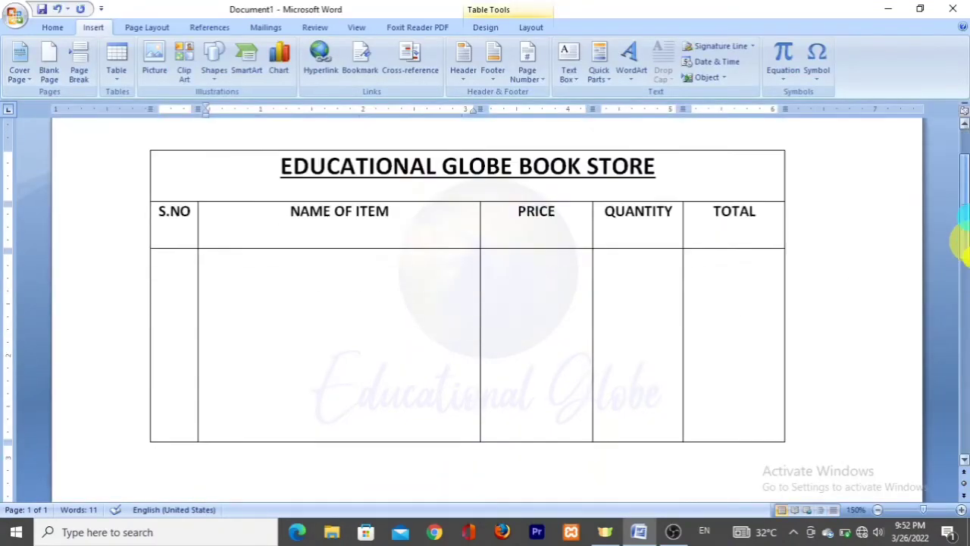
click(756, 304)
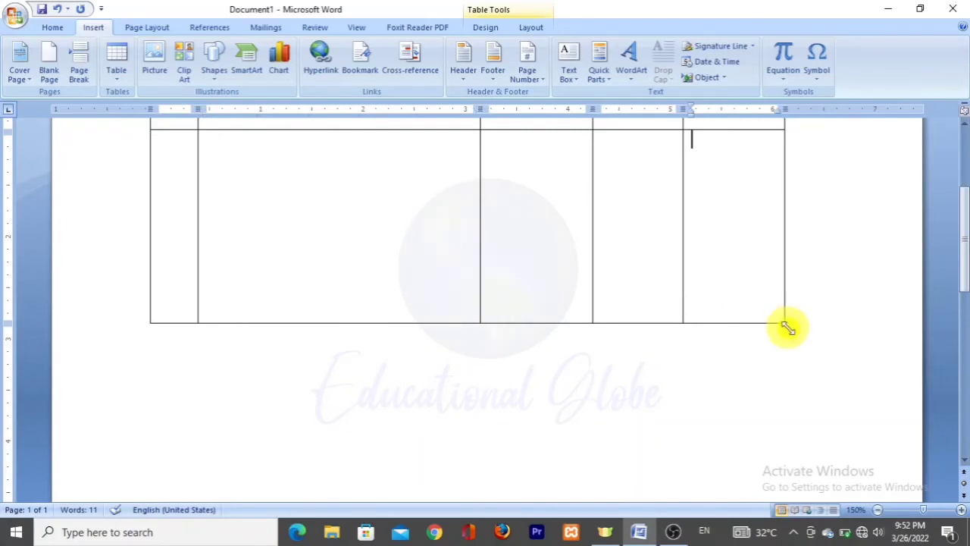
mouse_move(786, 326)
mouse_down()
mouse_move(756, 497)
mouse_move(778, 480)
mouse_up()
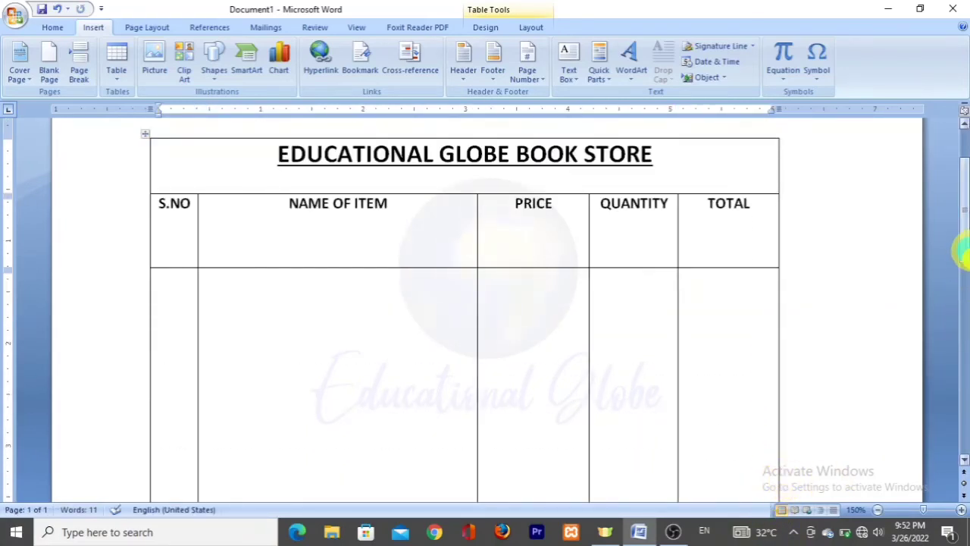
drag(961, 250, 961, 341)
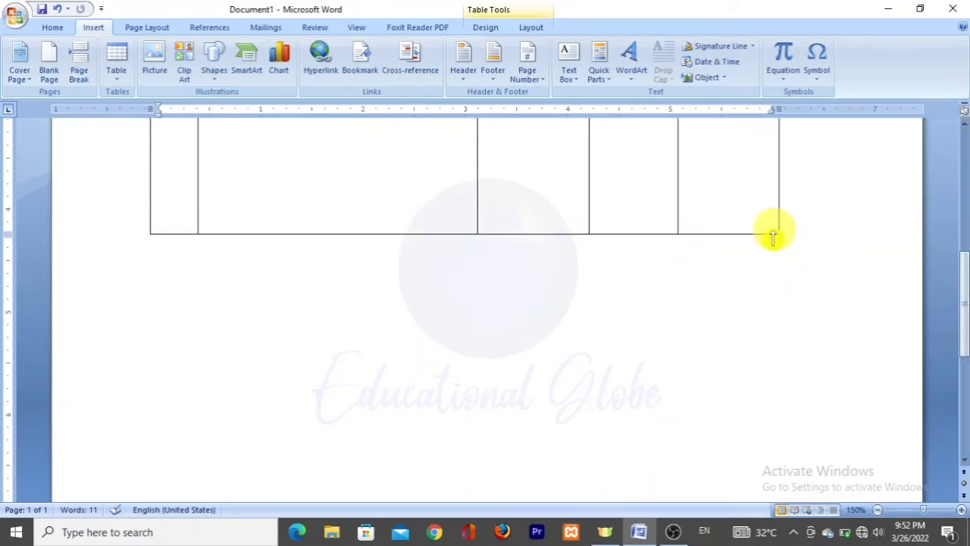
click(773, 229)
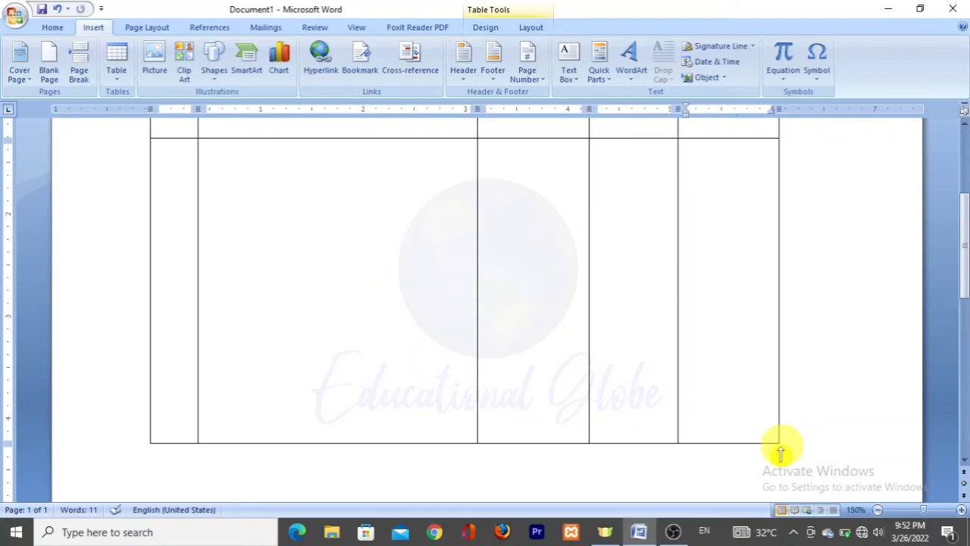
click(674, 387)
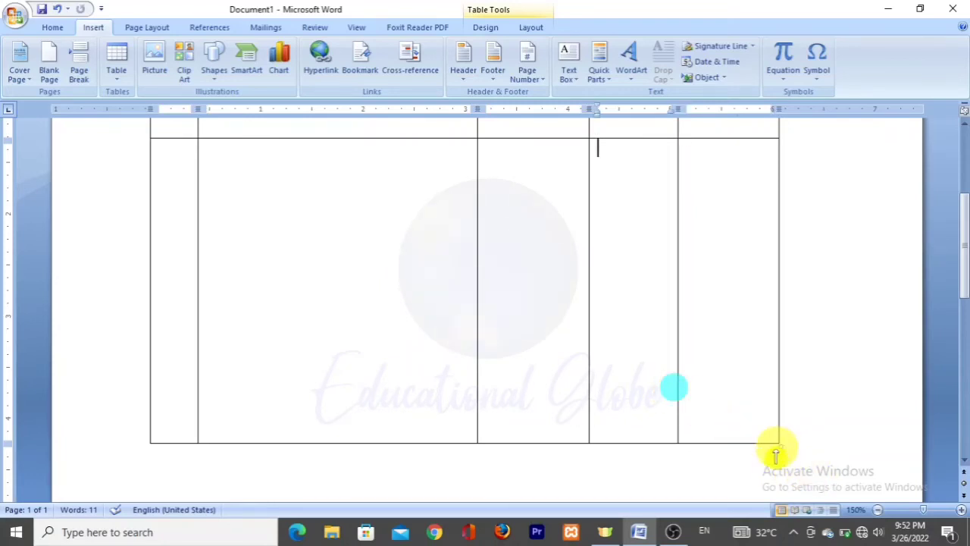
drag(781, 445, 793, 516)
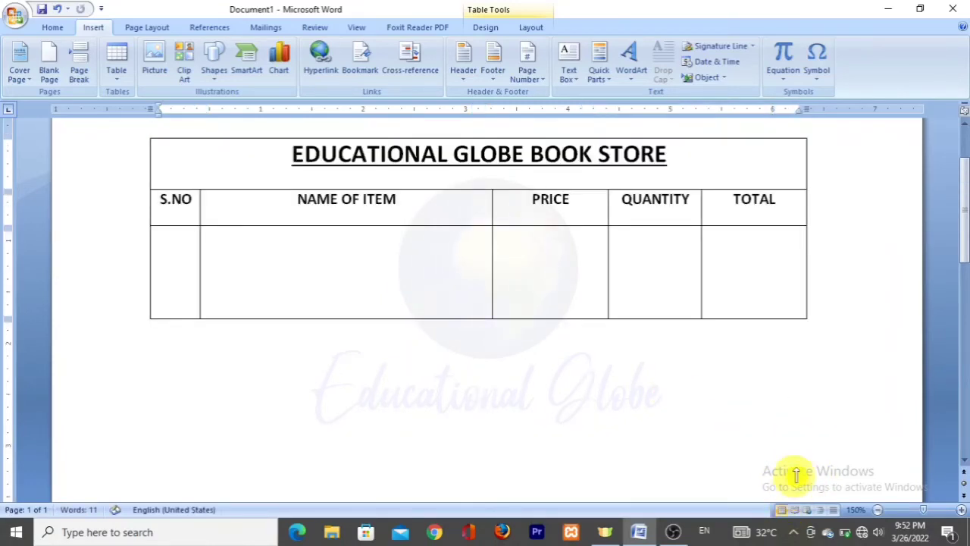
key(ctrl+a)
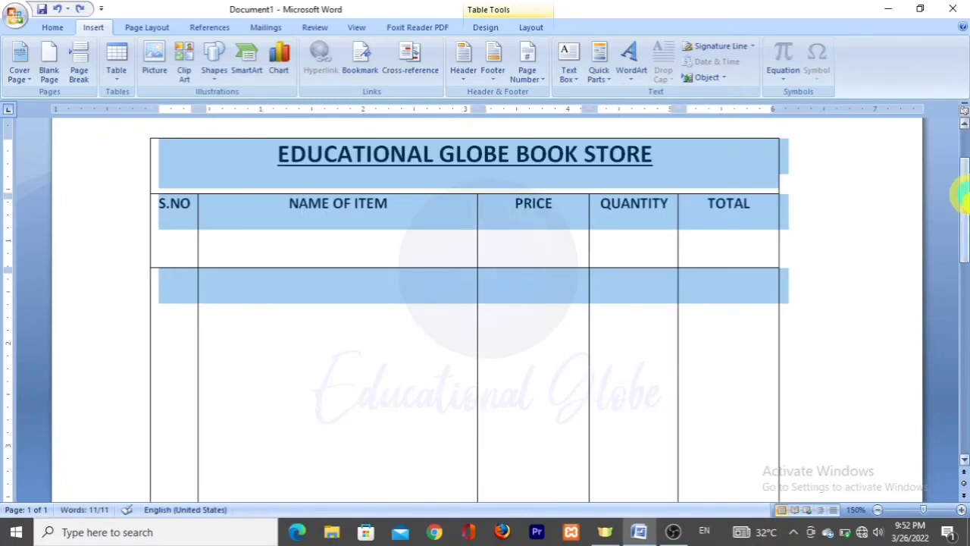
drag(963, 191, 962, 279)
click(841, 332)
Step: Preview the page at 100% and whole-page zoom, then go back to editing the table
key(ctrl+F2)
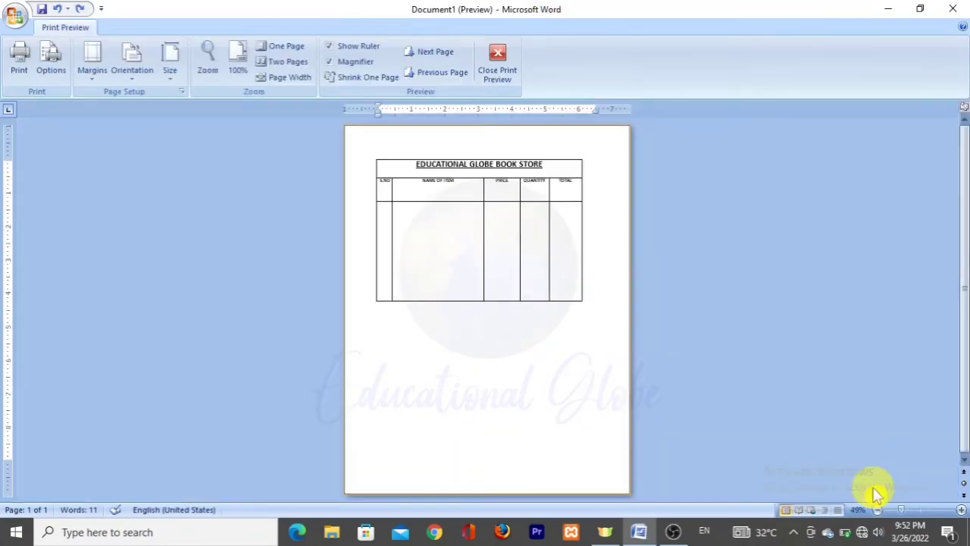
click(501, 227)
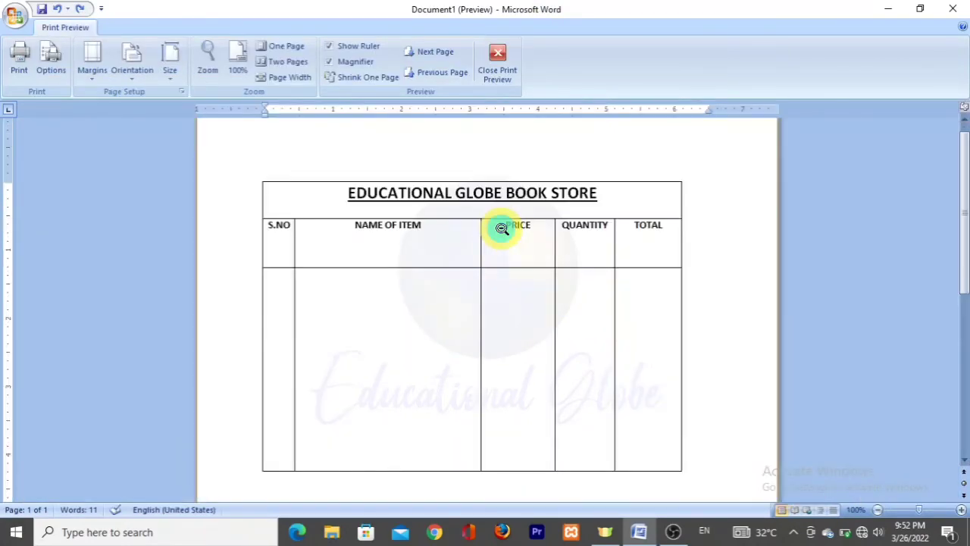
click(453, 248)
key(ctrl+F2)
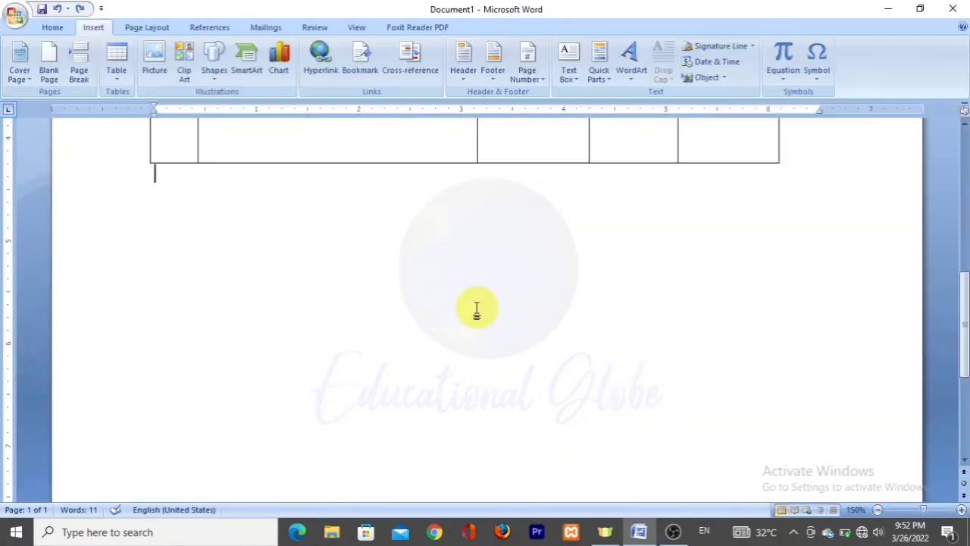
mouse_move(964, 344)
mouse_down()
mouse_move(962, 228)
mouse_move(961, 260)
mouse_up()
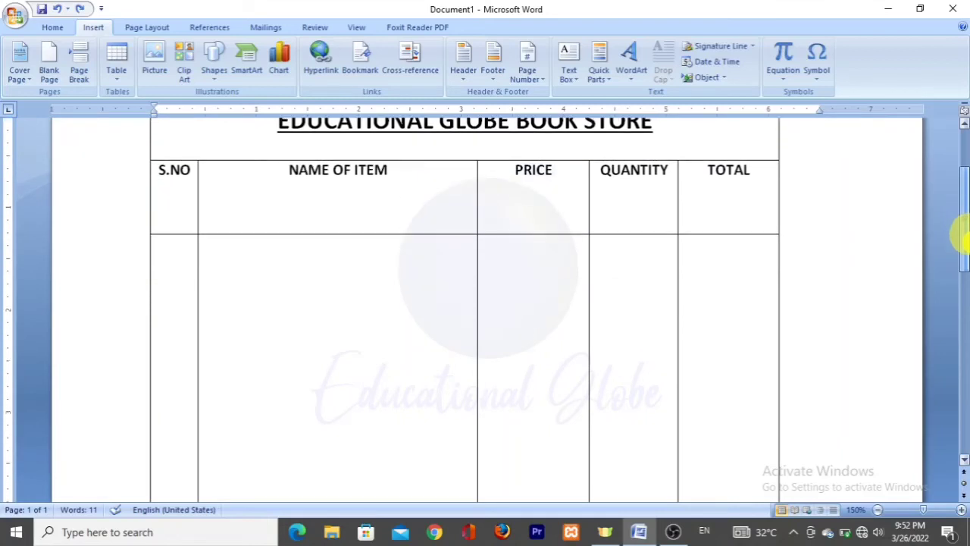
Step: With Draw Table, add a bottom-row border and split the PRICE, QUANTITY and TOTAL cells
click(118, 73)
click(149, 237)
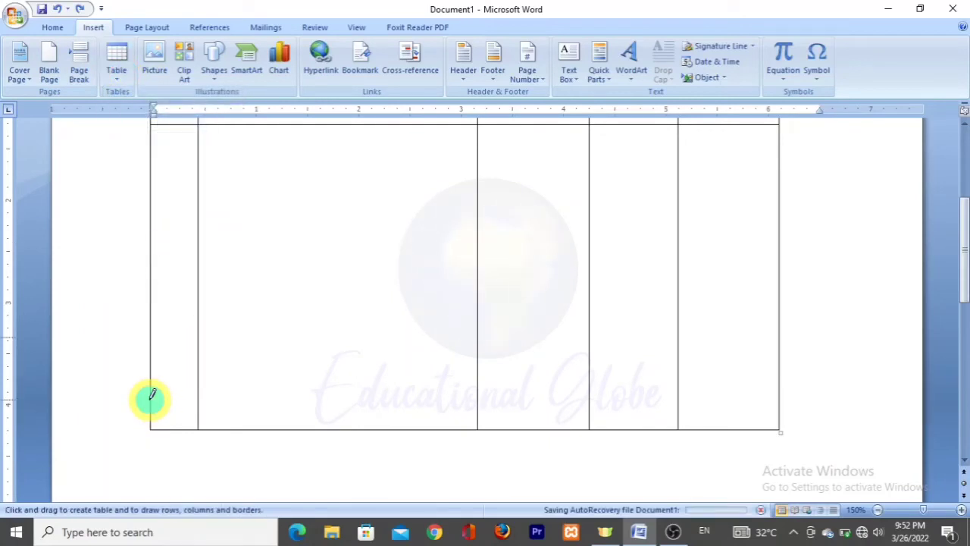
drag(151, 398, 703, 416)
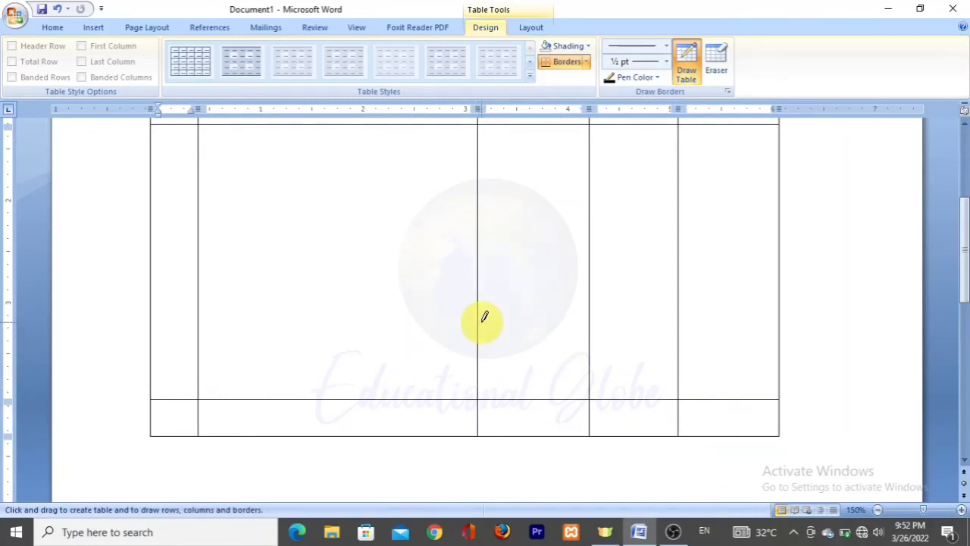
drag(480, 321, 587, 321)
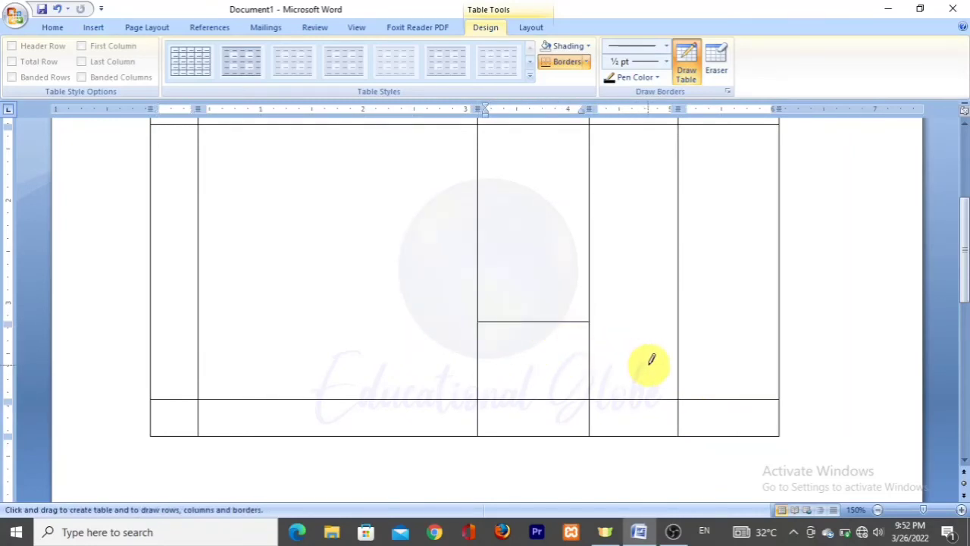
drag(599, 364, 676, 365)
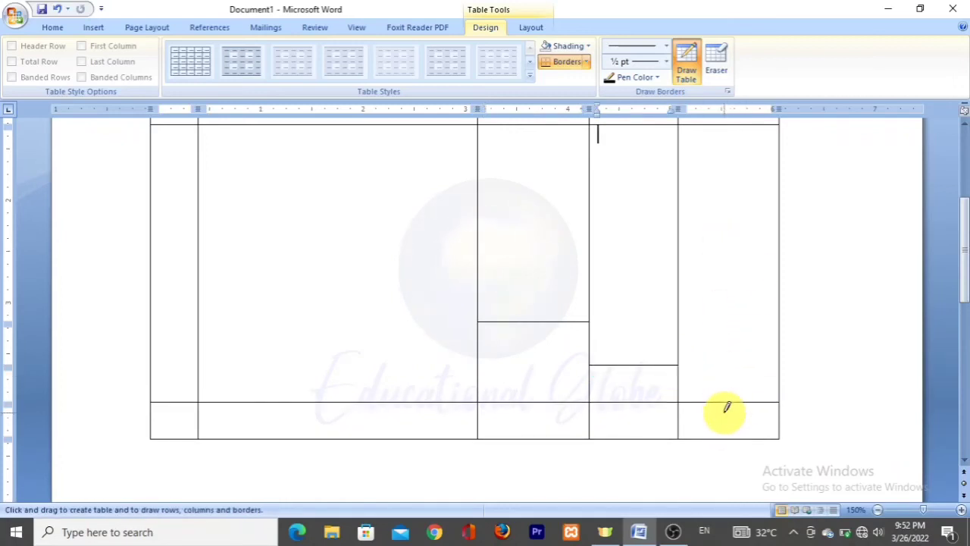
drag(726, 423, 728, 292)
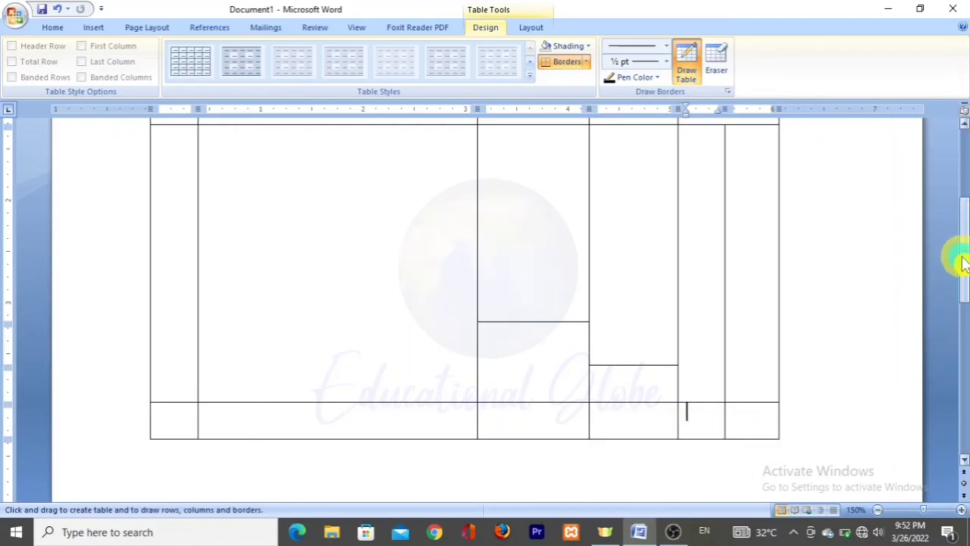
drag(962, 262, 964, 237)
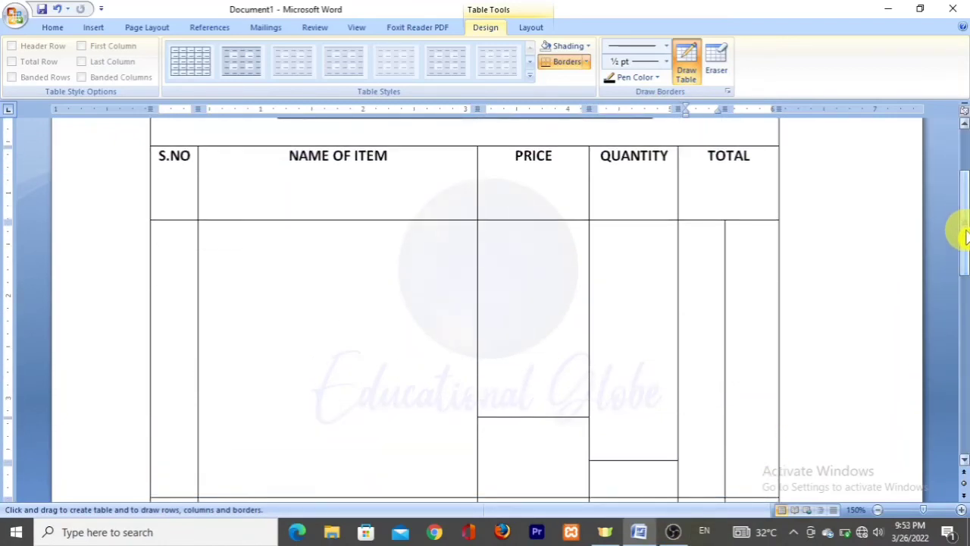
Step: Erase the cell borders in the store table below the title row
click(720, 74)
drag(534, 331, 779, 426)
scroll(779, 427, up, 1)
drag(383, 363, 807, 413)
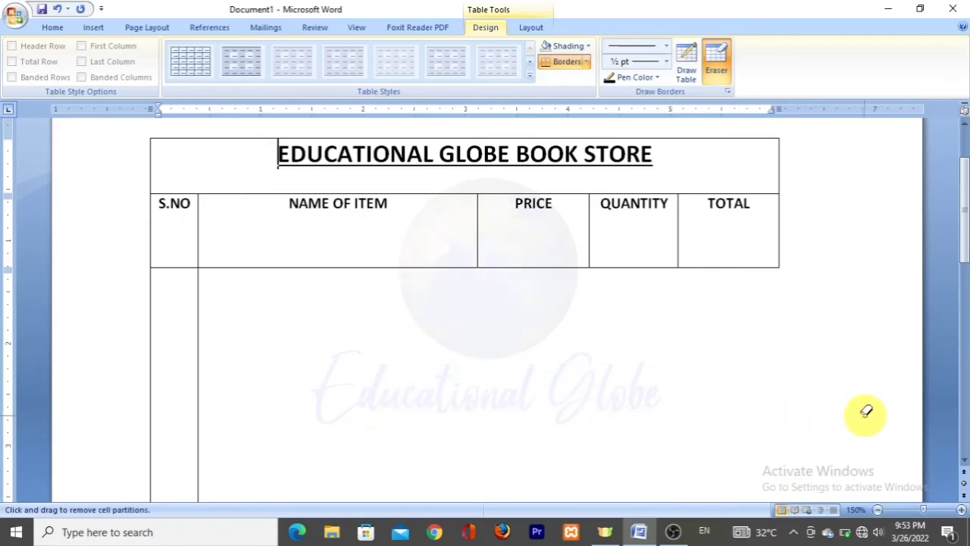
drag(864, 383, 83, 235)
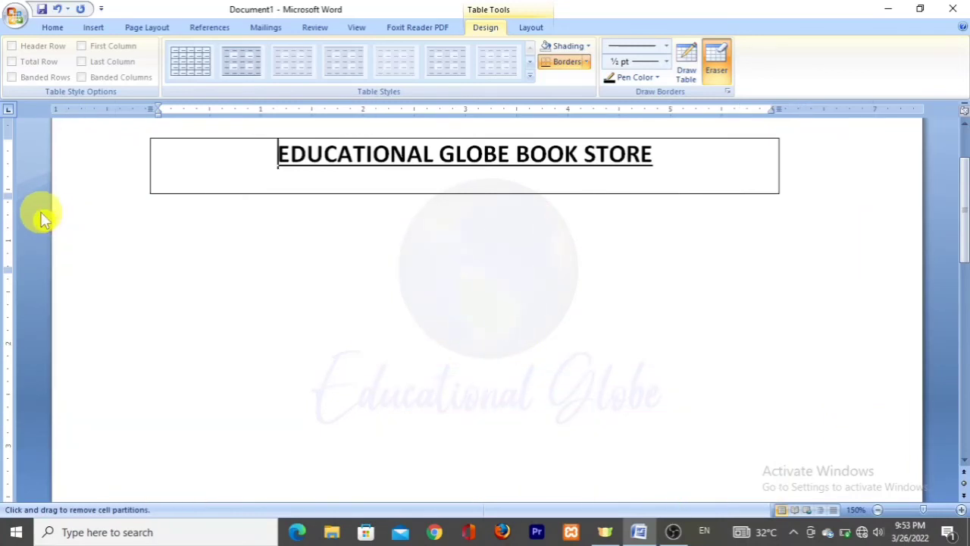
Step: Select and delete the remaining title table and its text, leaving an empty page
key(Escape)
drag(758, 168, 730, 204)
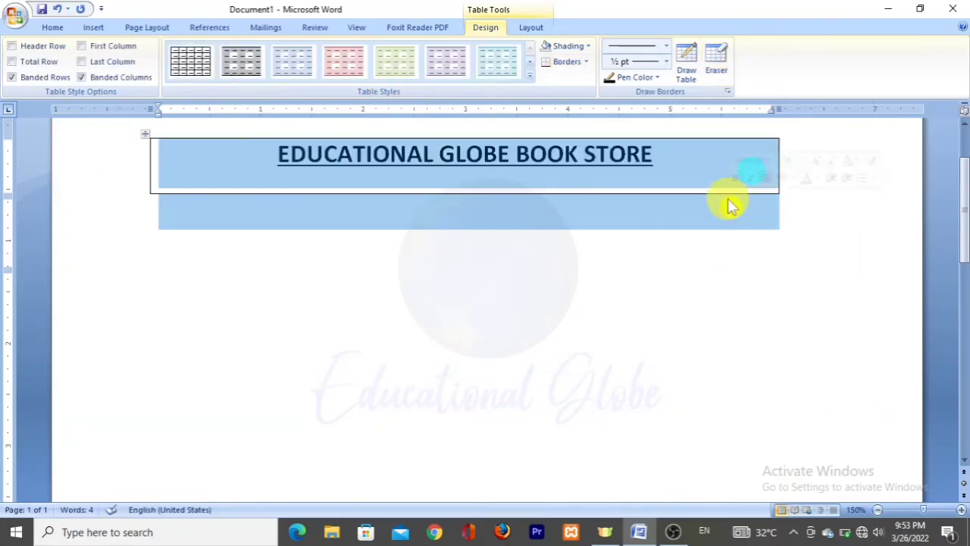
key(Delete)
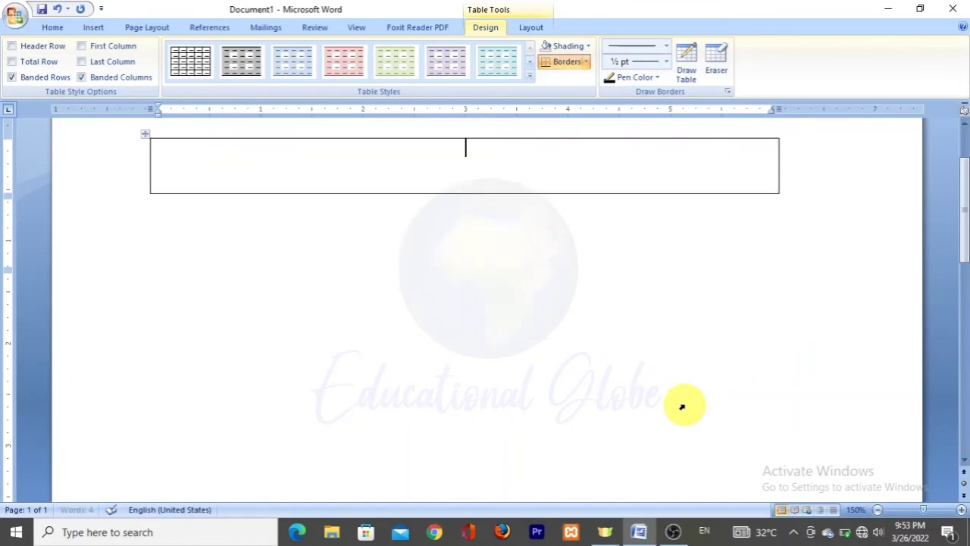
key(ctrl+a)
key(Delete)
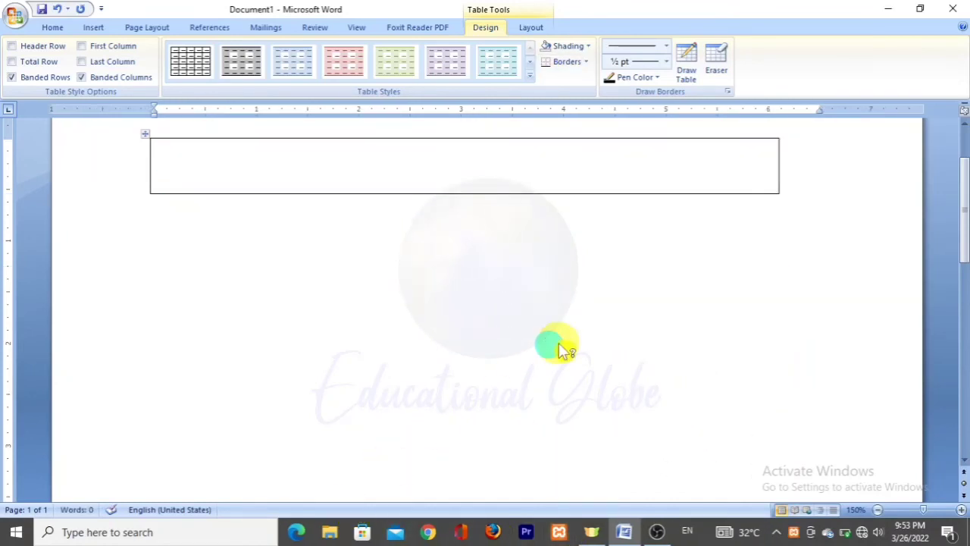
key(ctrl+a)
key(Delete)
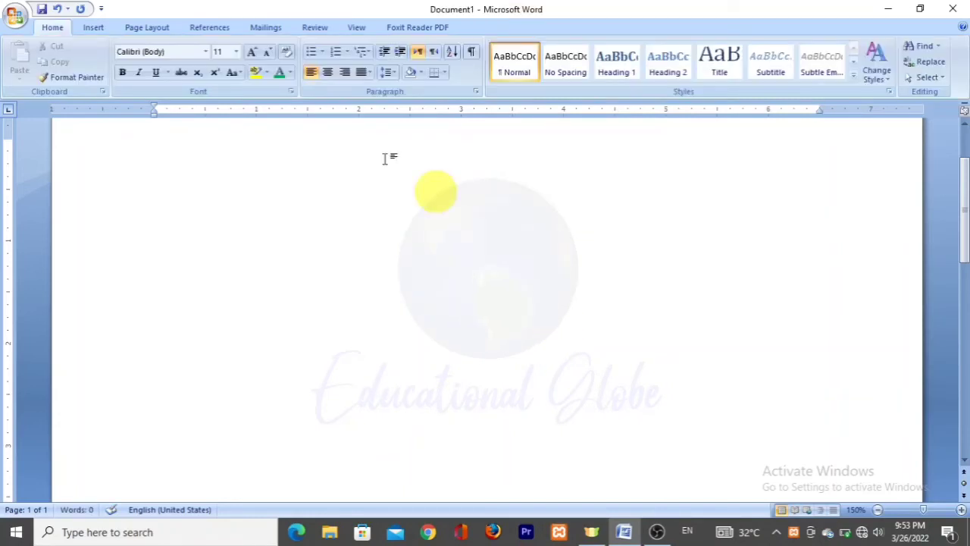
click(94, 31)
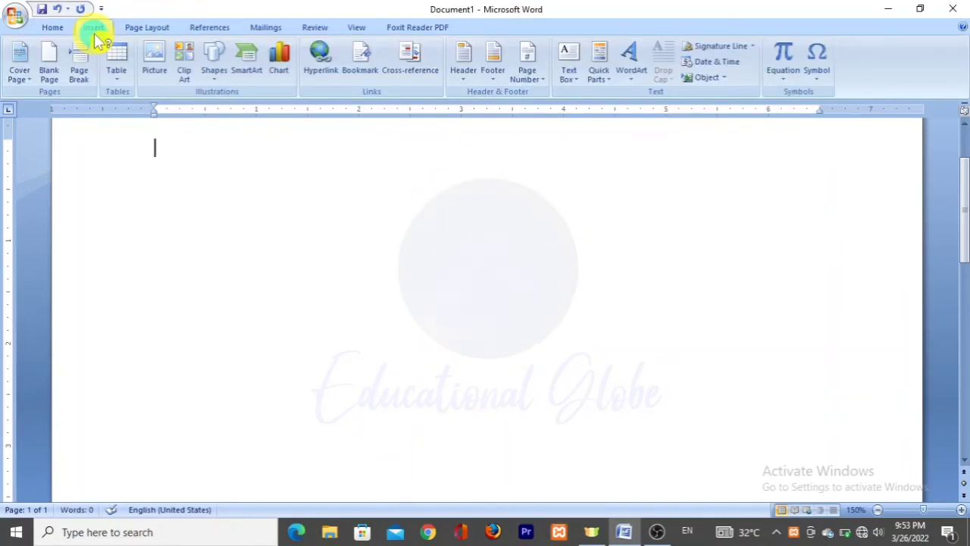
click(117, 75)
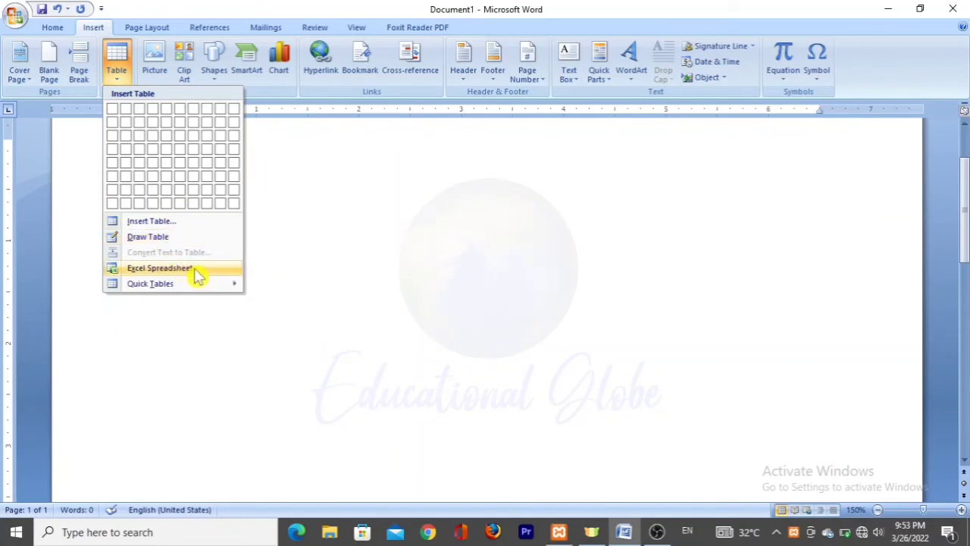
click(195, 273)
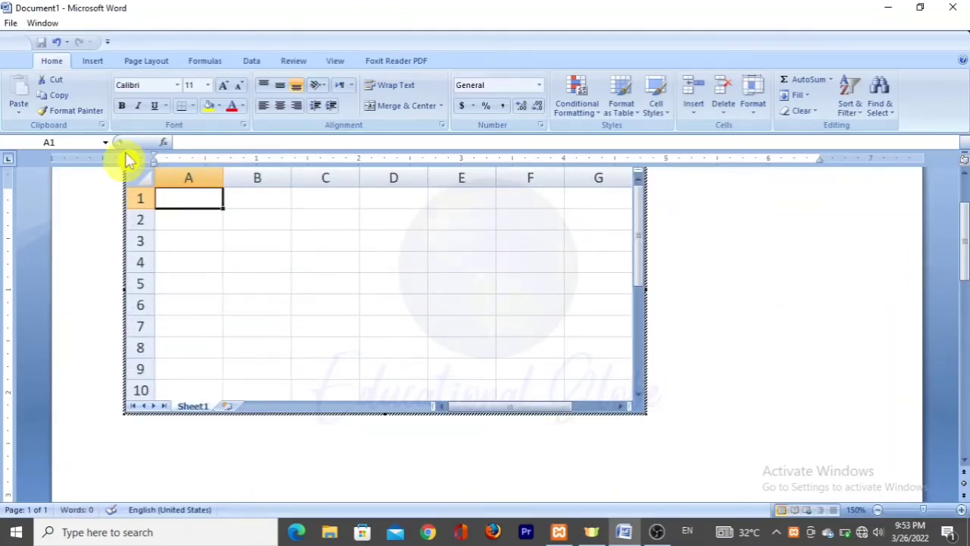
click(105, 67)
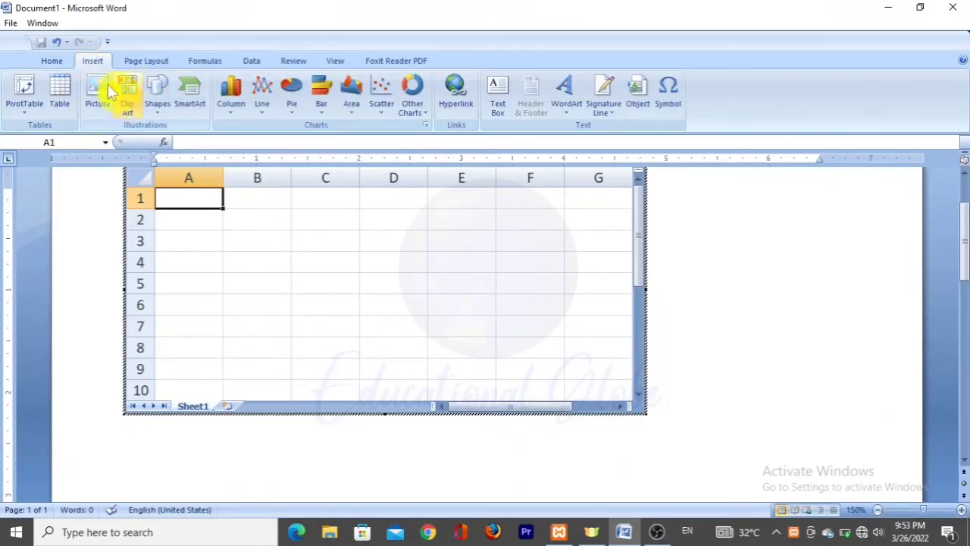
click(50, 61)
click(186, 221)
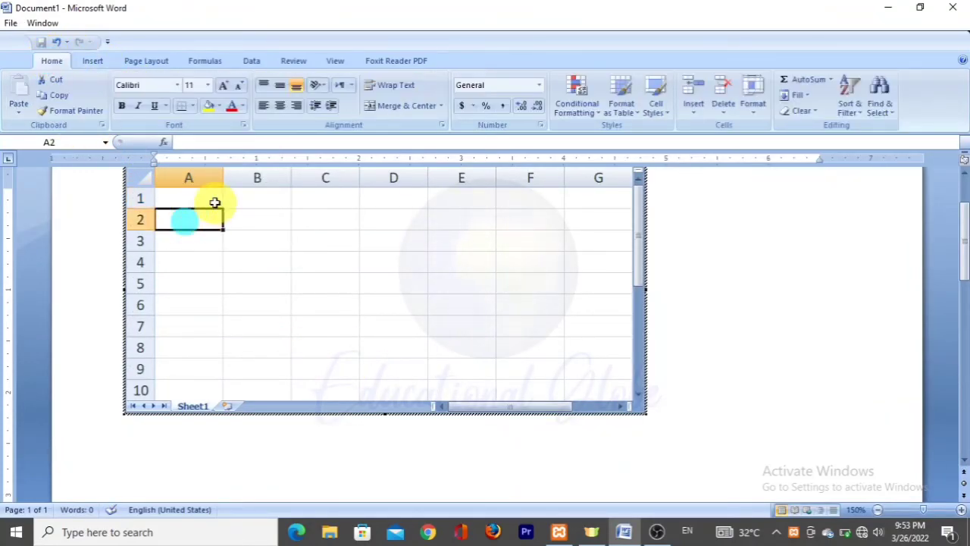
click(214, 200)
text(S.No)
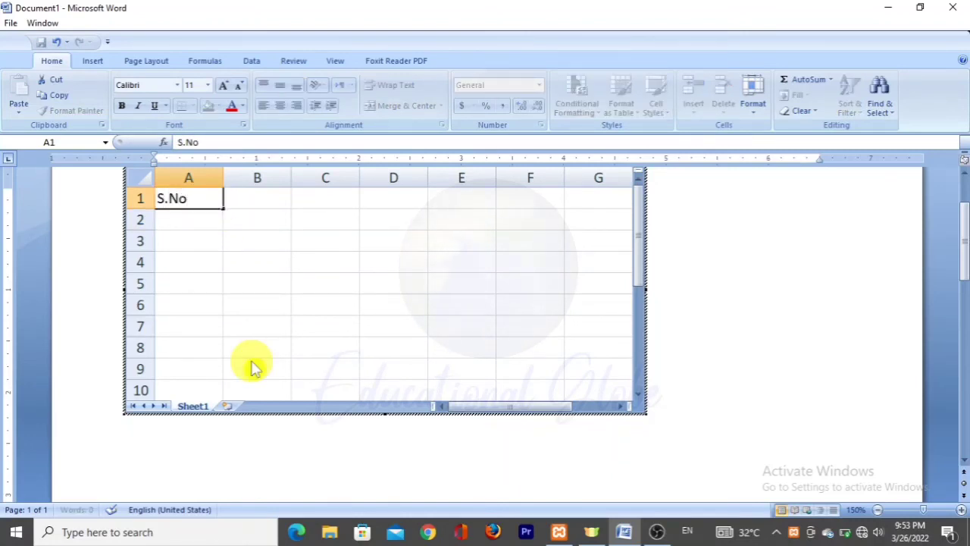
key(Tab)
text(Name)
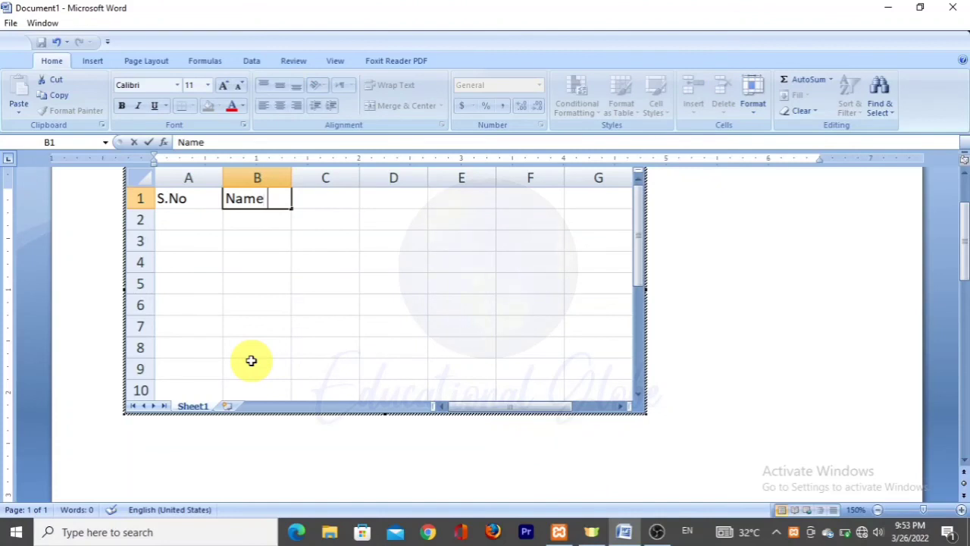
key(Tab)
text(F)
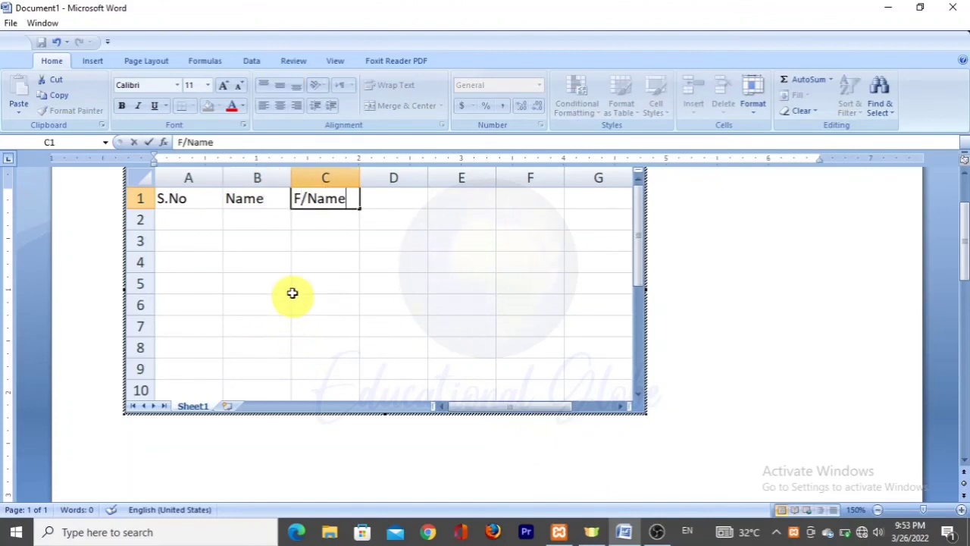
click(296, 265)
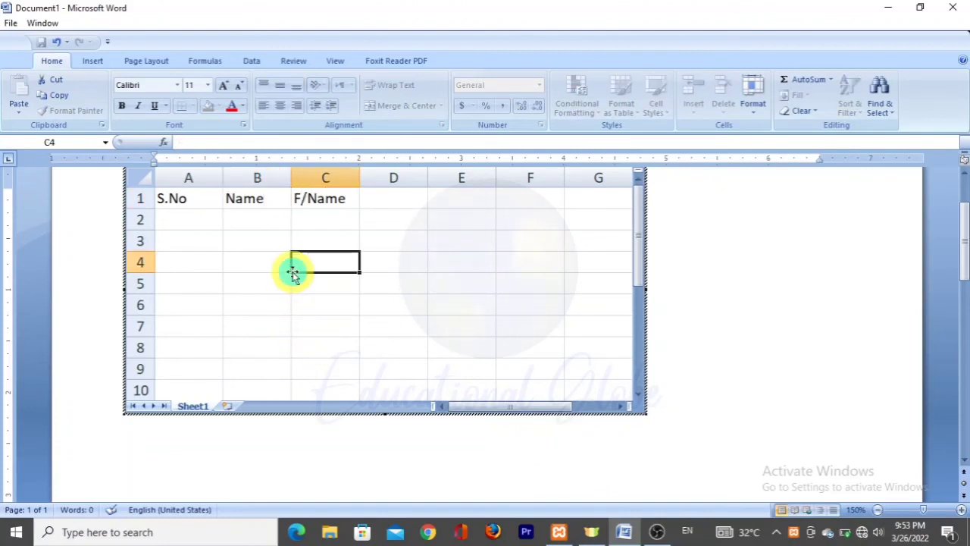
click(788, 313)
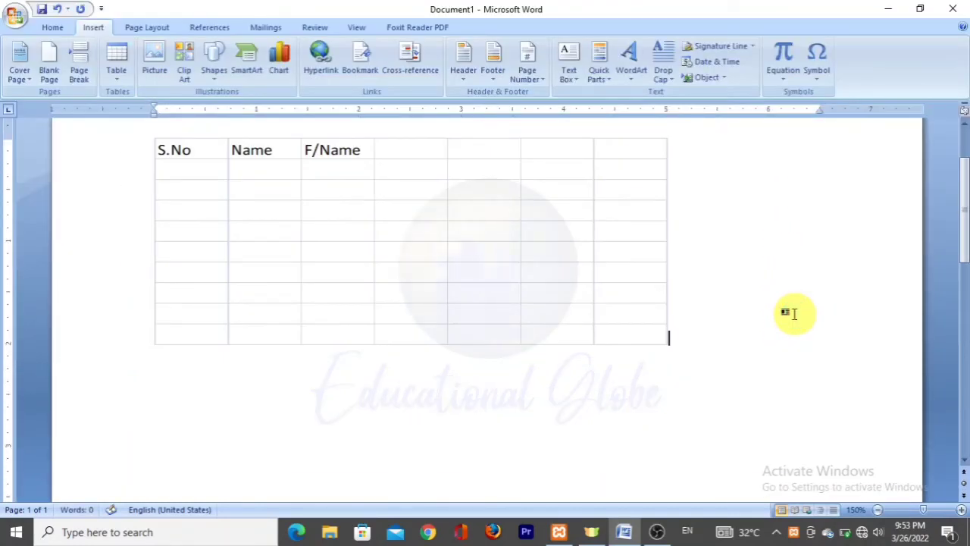
click(402, 254)
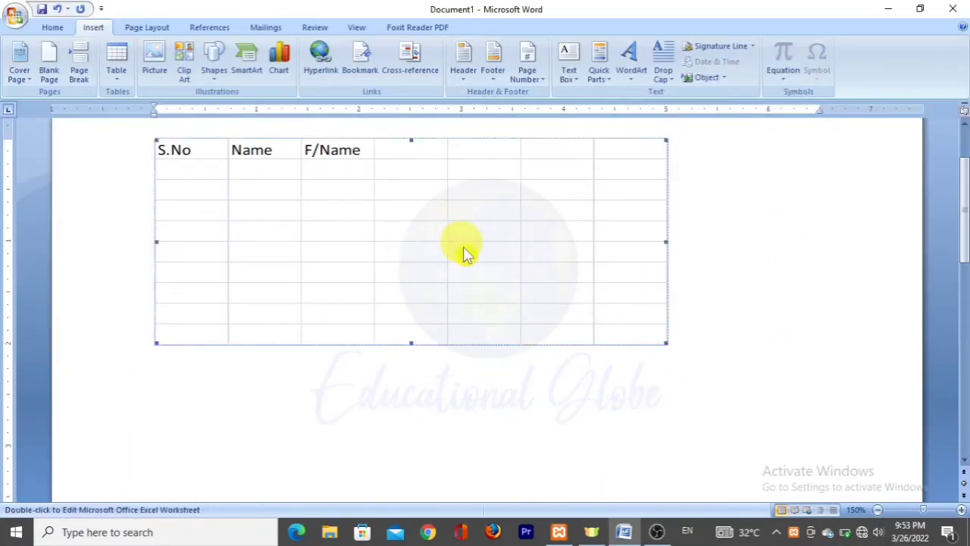
double_click(383, 250)
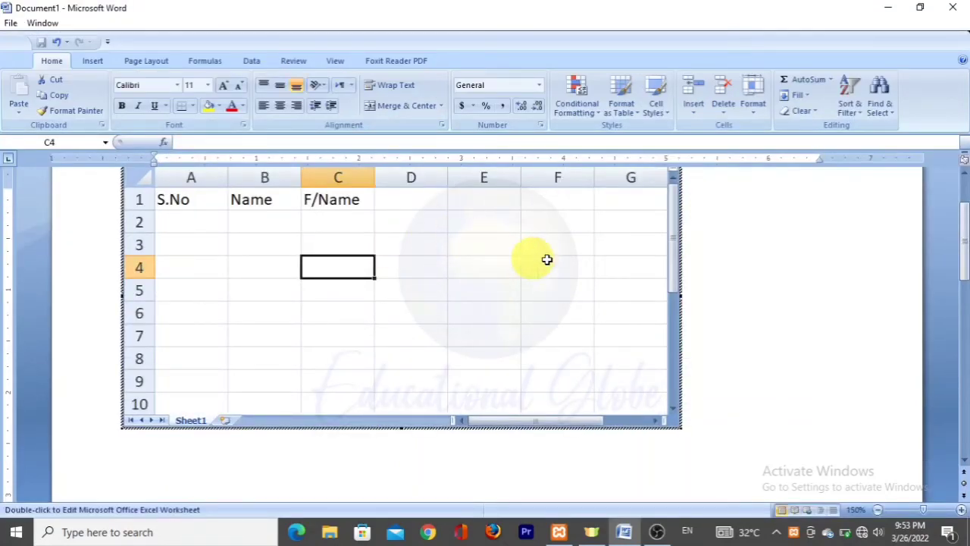
click(739, 288)
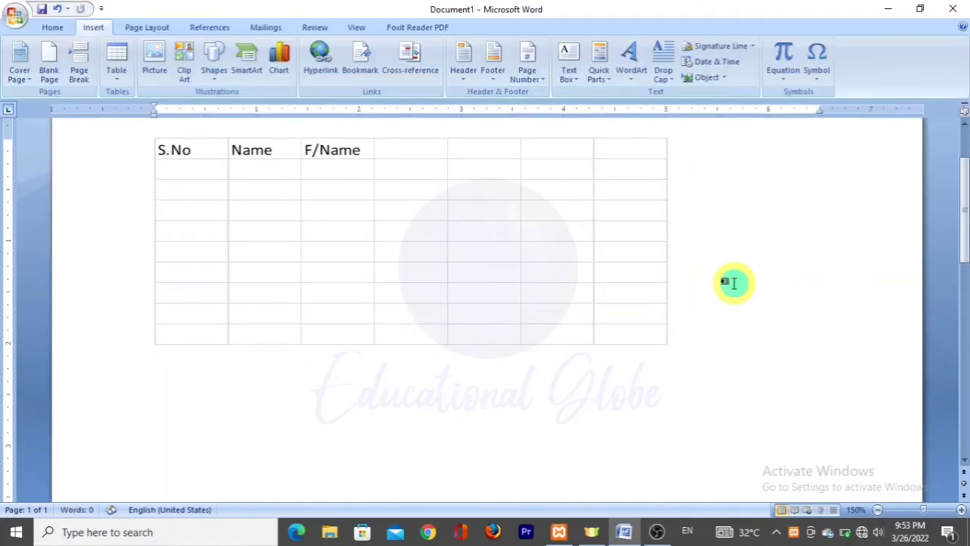
double_click(739, 289)
key(Delete)
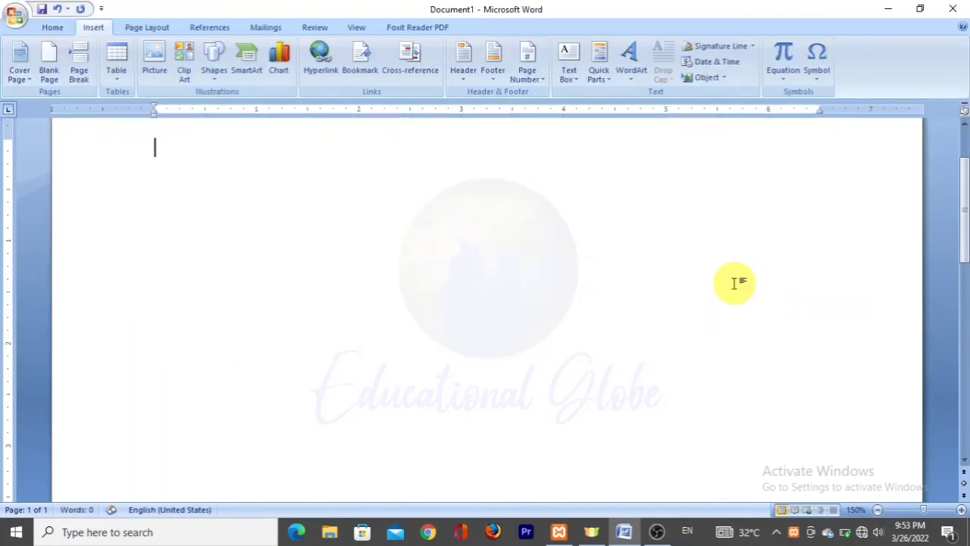
Step: Insert the With Subheads 2 quick table of 2005 local college enrollment
click(117, 76)
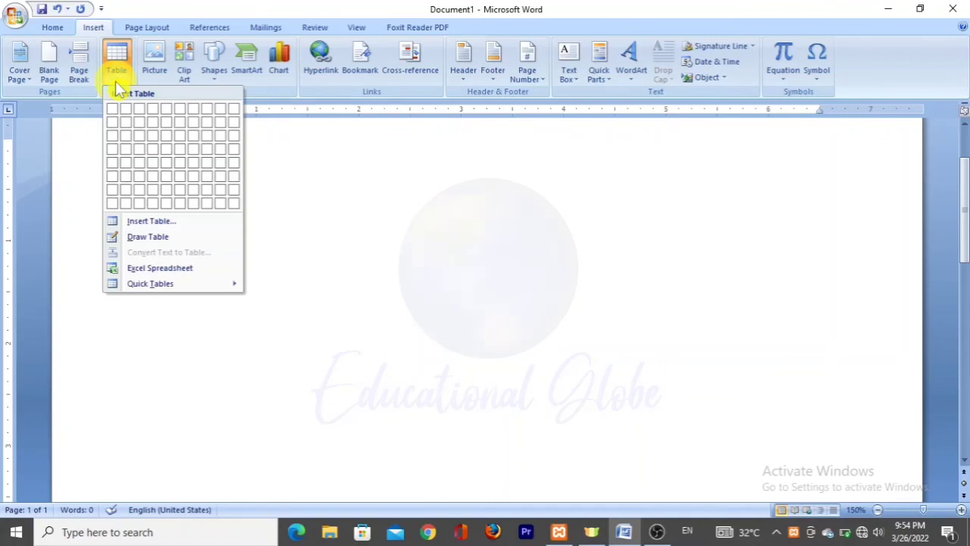
mouse_move(211, 289)
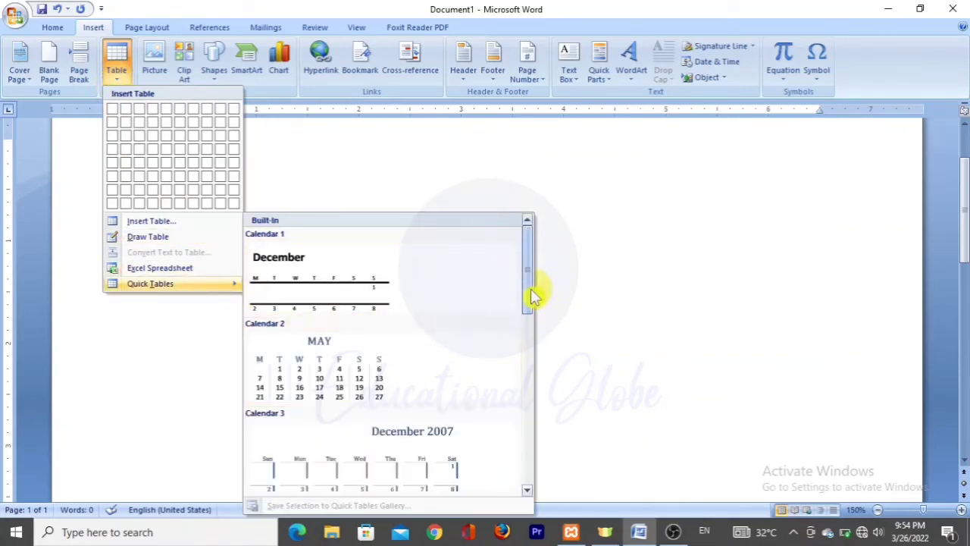
drag(534, 296, 538, 467)
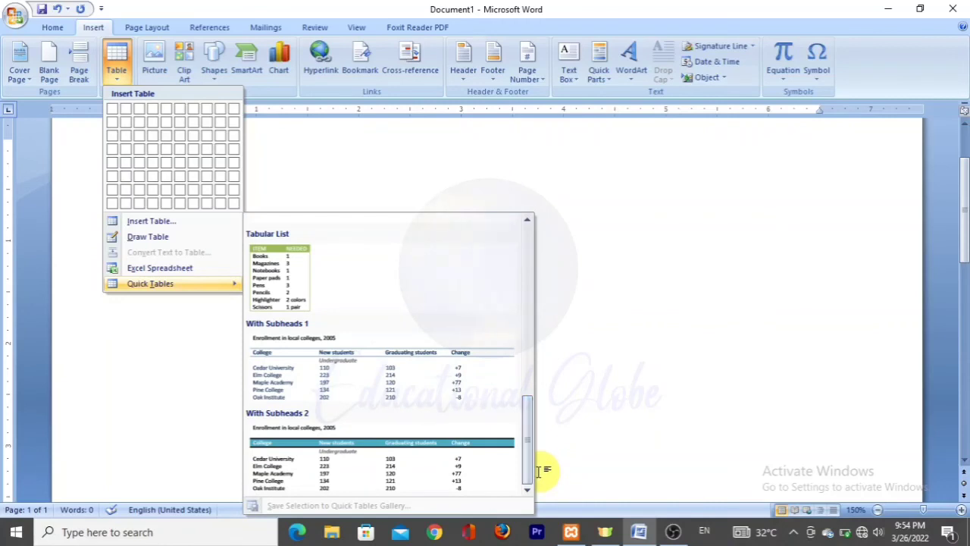
click(451, 470)
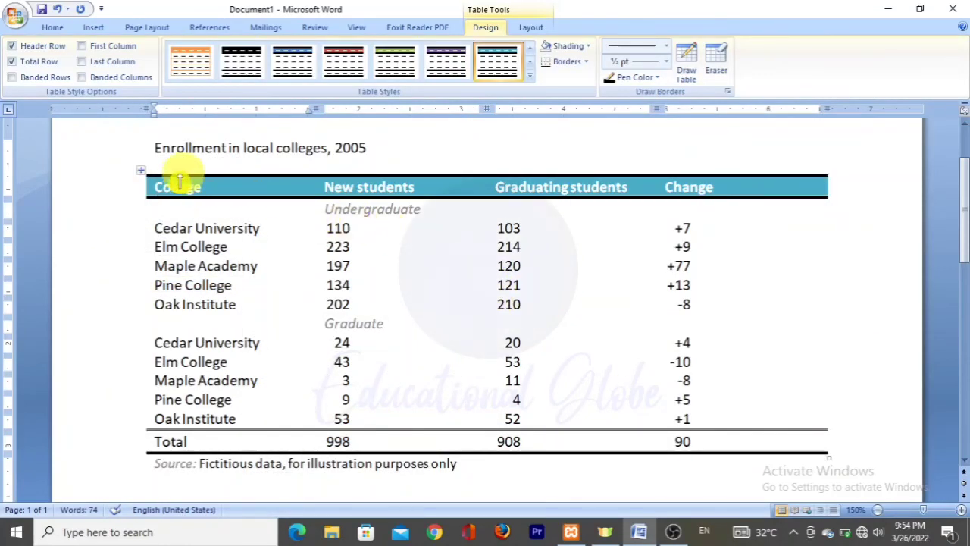
Step: Select the enrollment table and apply the Medium Grid 2 - Accent 4 table style
click(145, 168)
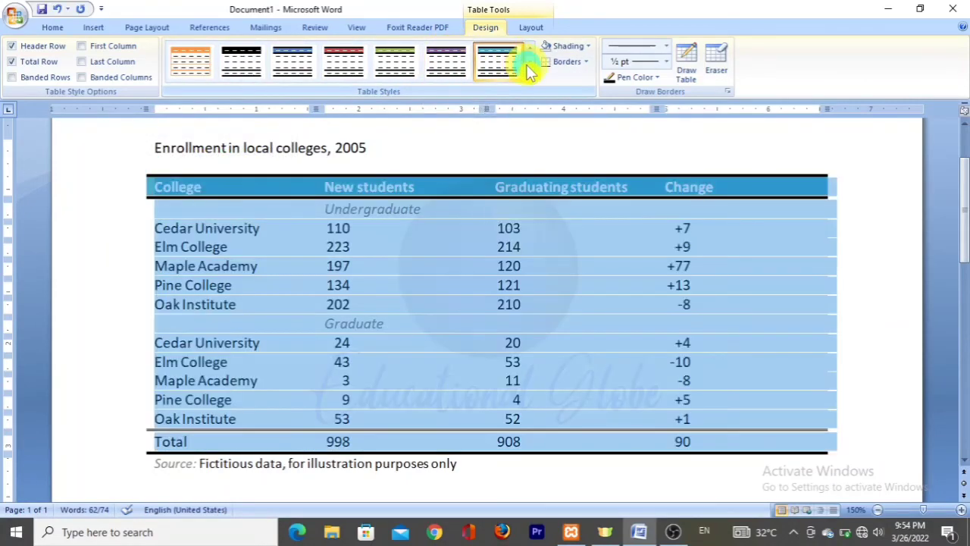
click(530, 61)
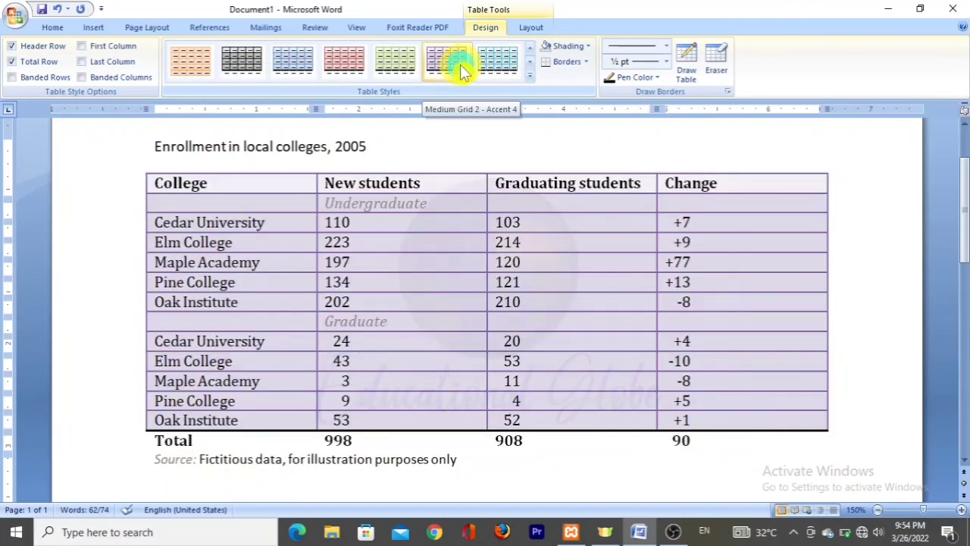
click(463, 71)
click(887, 351)
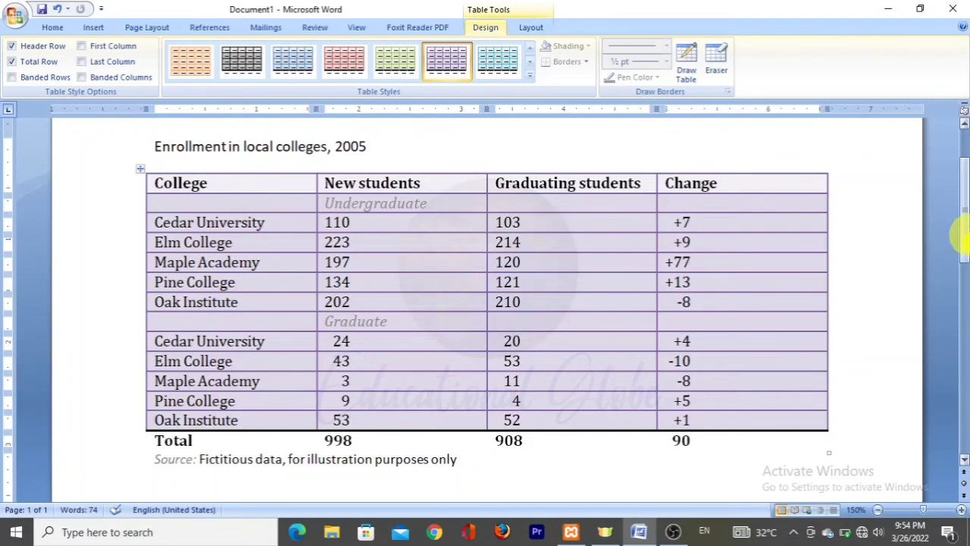
drag(961, 240, 959, 215)
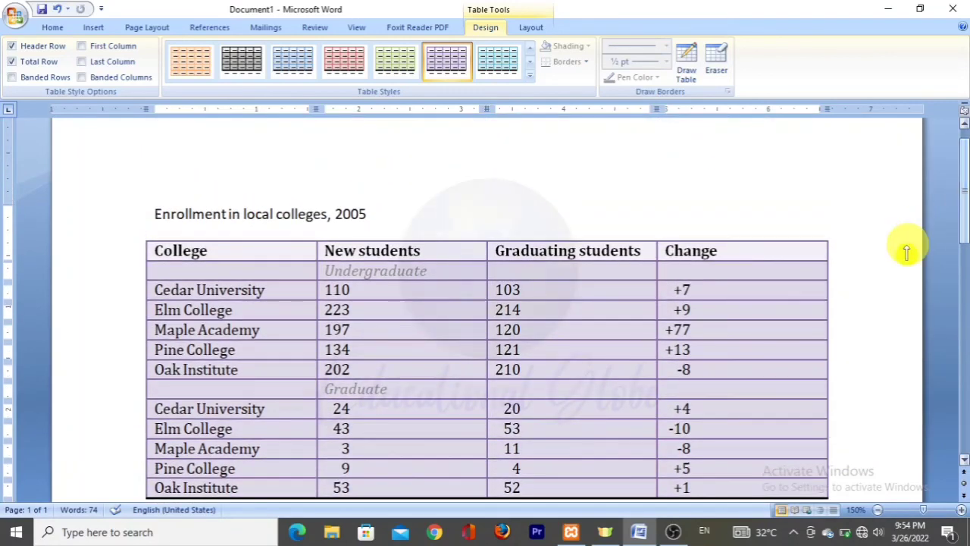